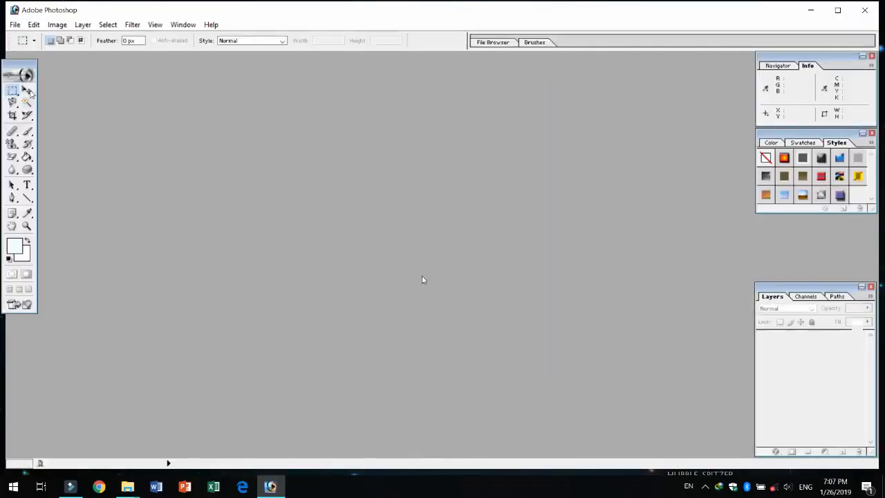
Maximize the program window and reposition the toolbox along the edge of the workspace
drag(19, 69, 31, 69)
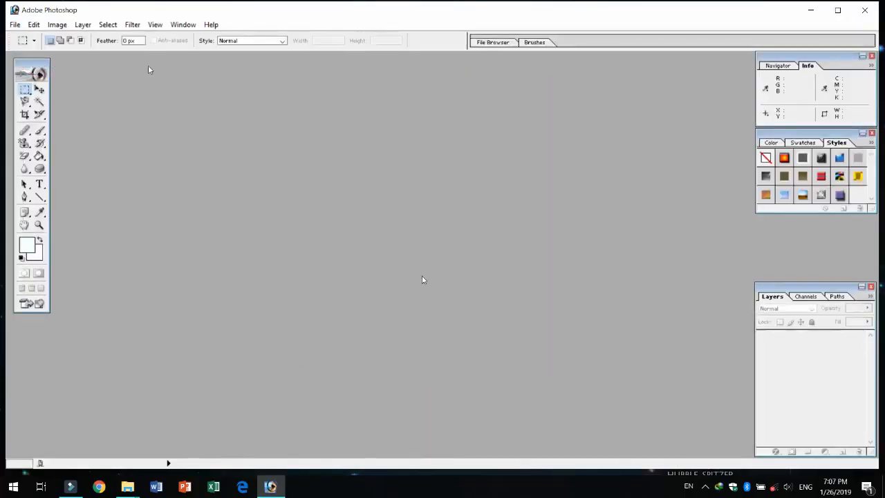
double_click(152, 12)
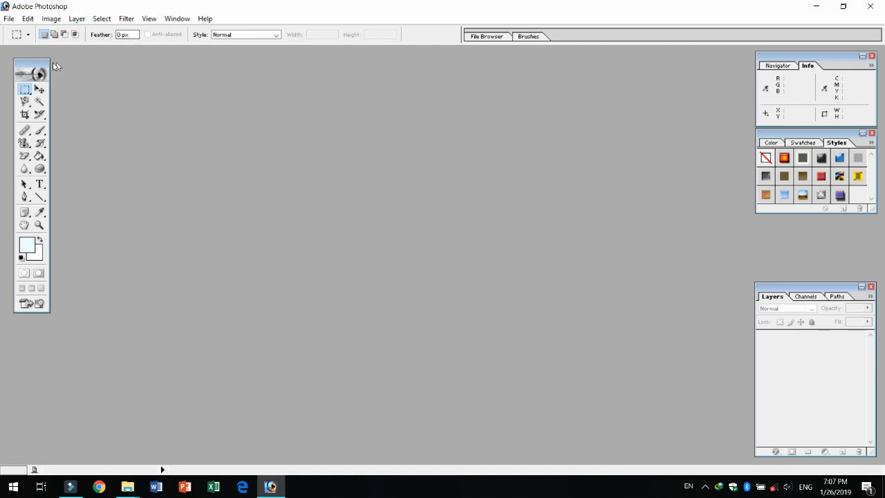
drag(38, 69, 26, 68)
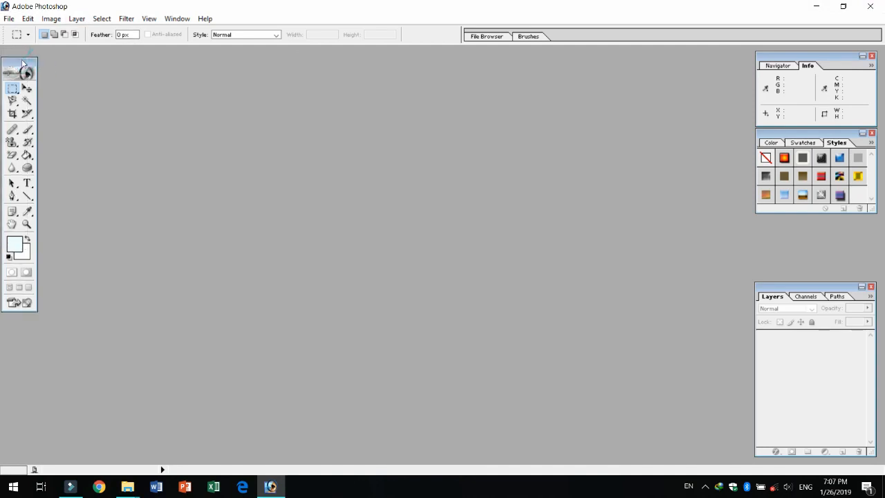
Create a blank RGB document with the 1920 x 1080 HDTV 1080i preset and reposition its window in the workspace
click(11, 19)
click(21, 31)
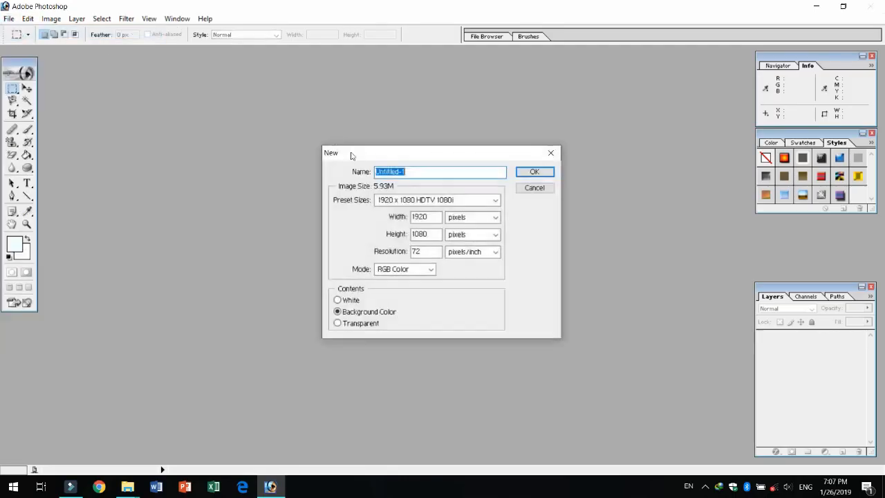
click(551, 174)
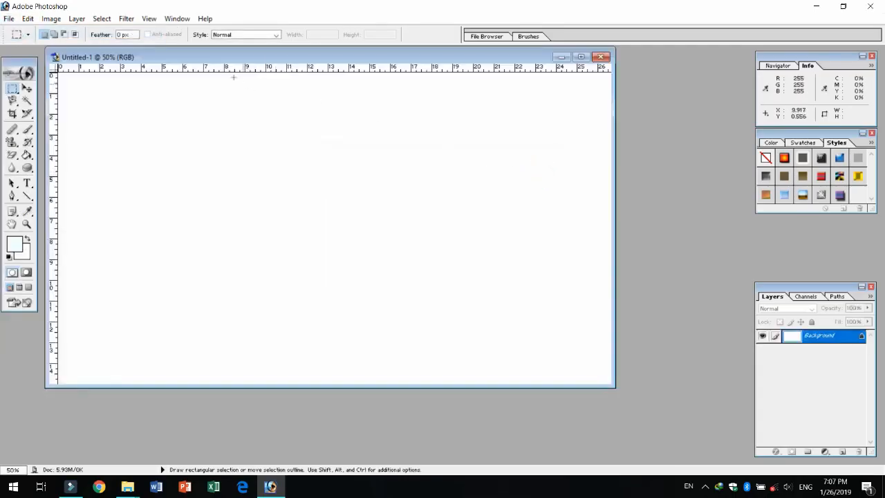
drag(231, 58, 292, 84)
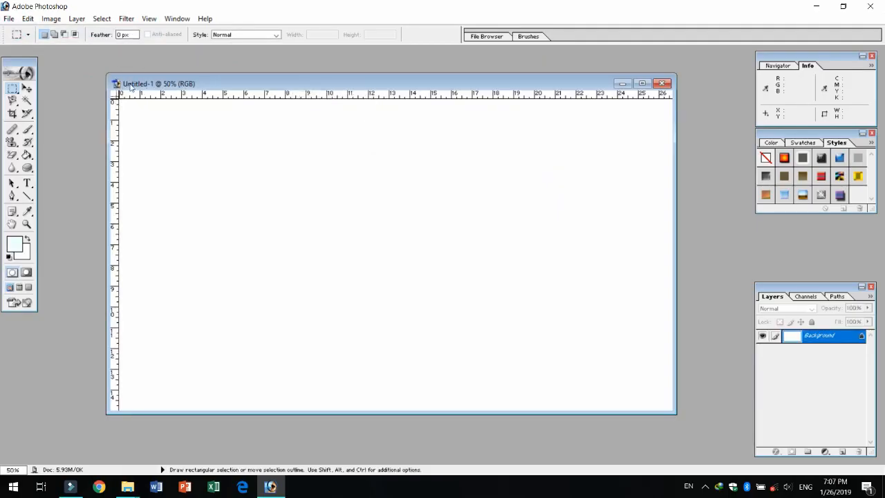
mouse_move(289, 84)
mouse_down()
mouse_move(227, 82)
mouse_move(276, 87)
mouse_up()
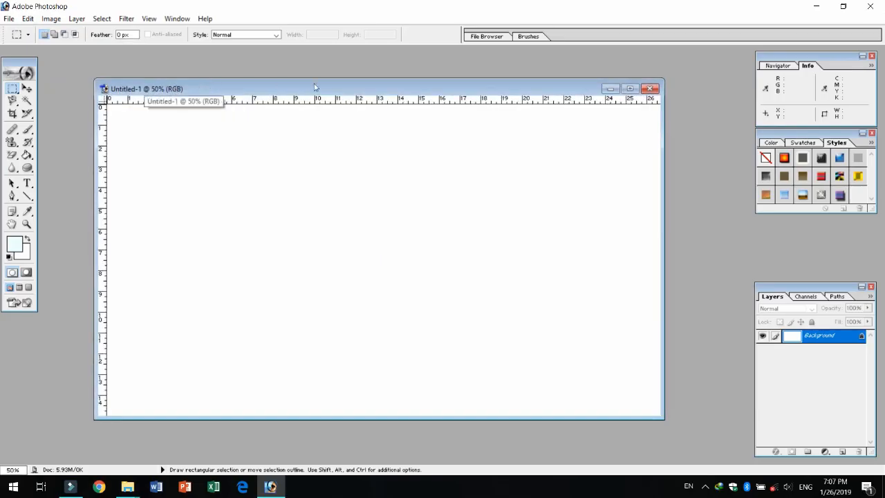
drag(215, 89, 236, 87)
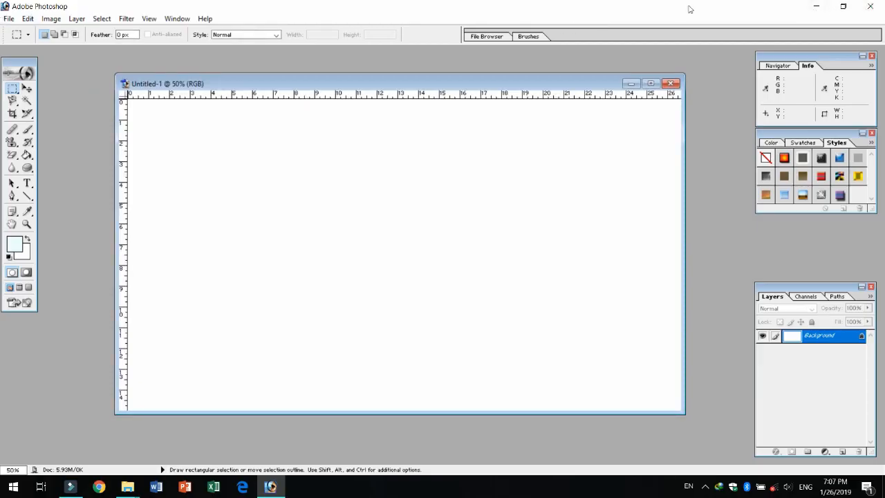
click(9, 19)
mouse_move(197, 19)
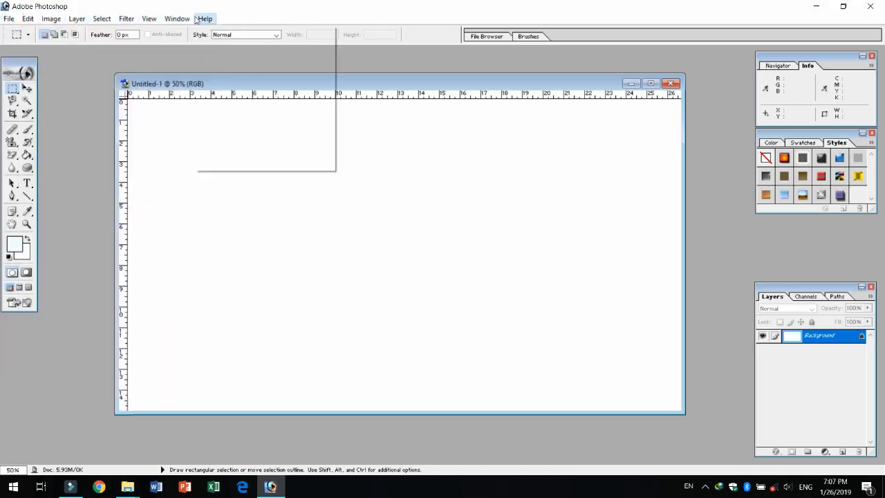
click(242, 12)
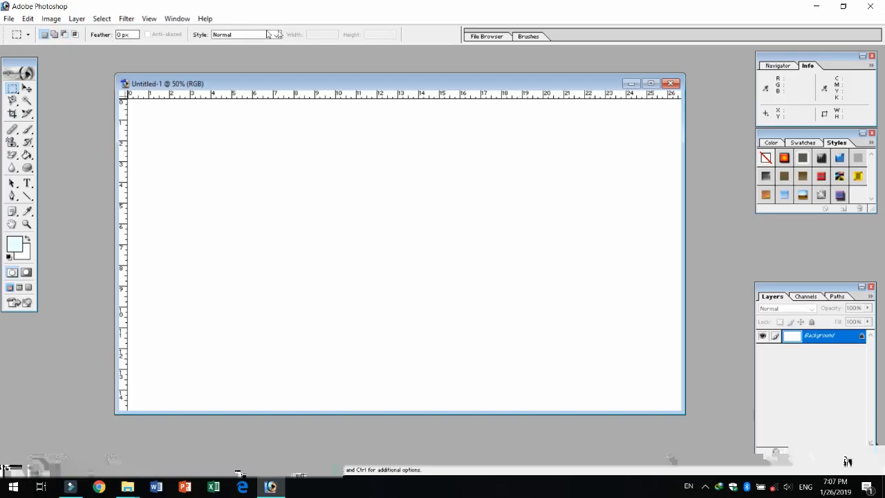
click(178, 19)
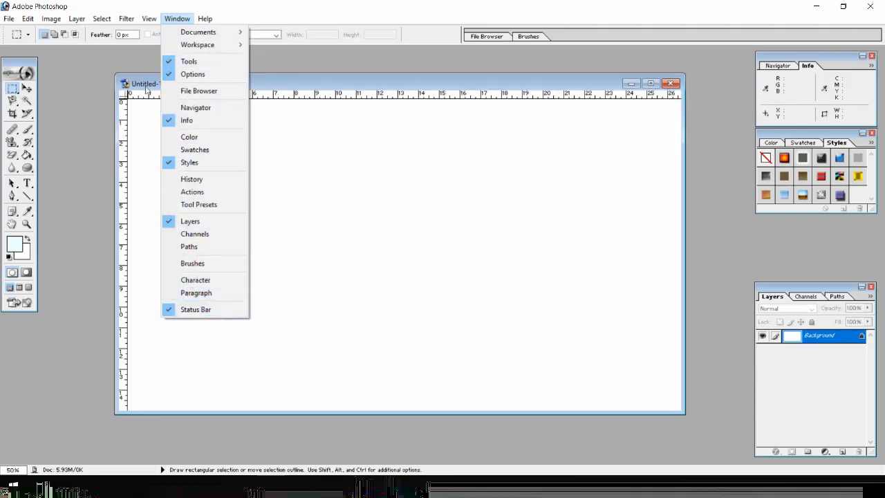
click(146, 89)
drag(141, 83, 93, 79)
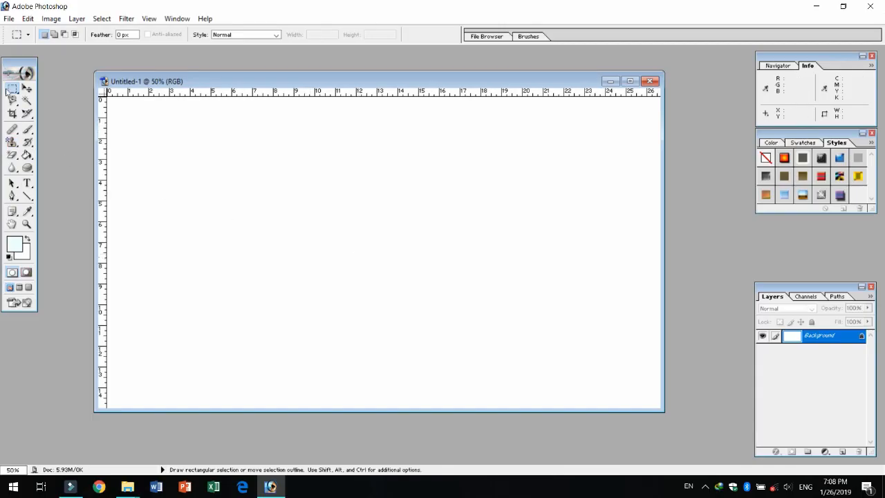
drag(301, 83, 265, 82)
Open the image ddddd.jpg from the Store folder on the Desktop using the File Browser
click(485, 36)
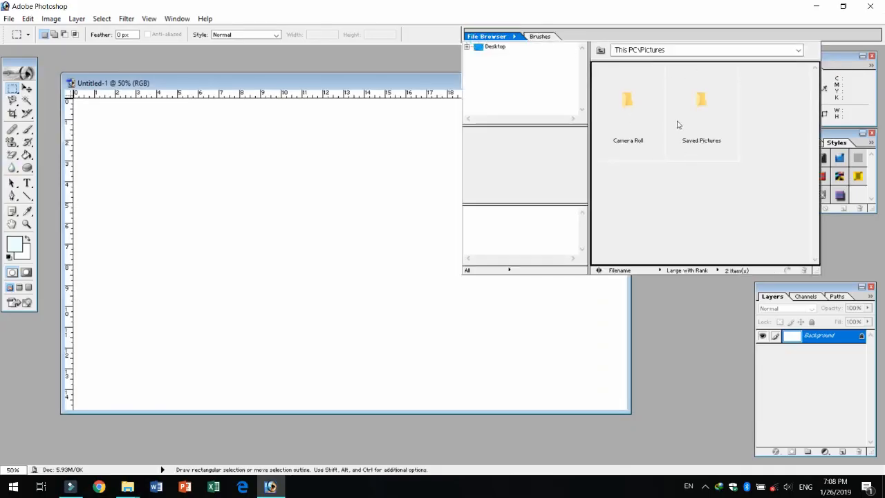
click(467, 48)
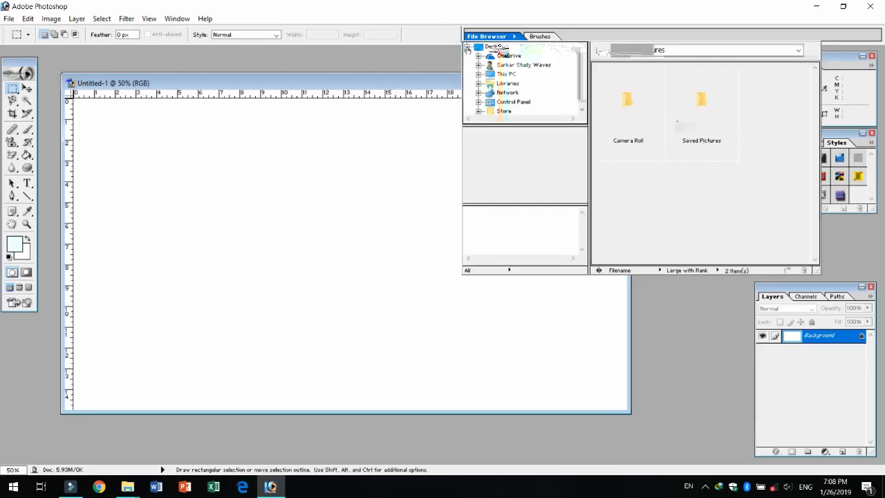
click(510, 83)
click(513, 101)
click(505, 109)
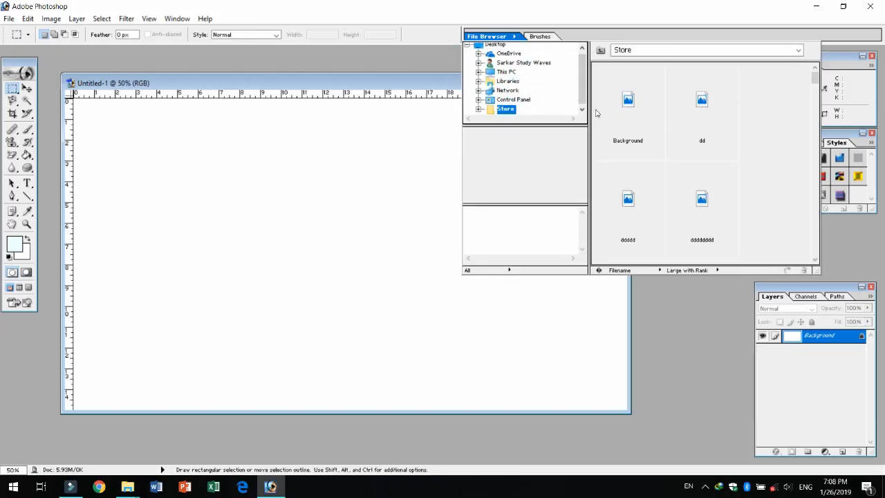
double_click(638, 204)
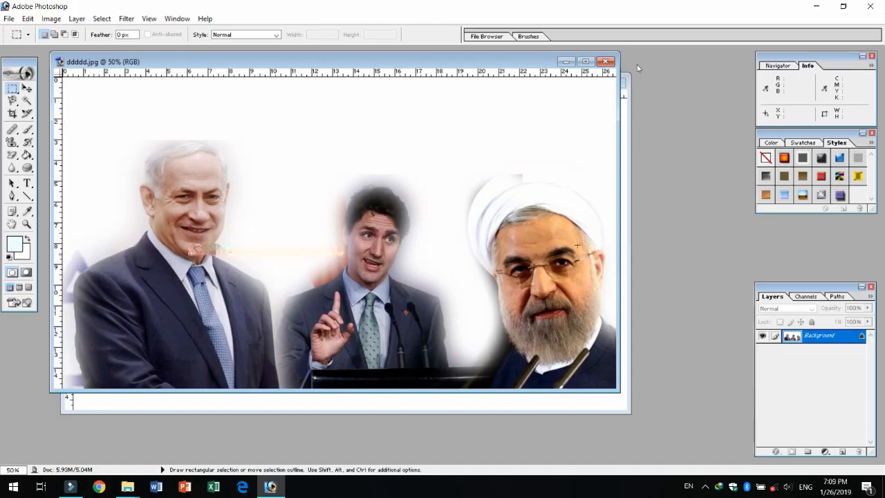
Bring the blank Untitled-1 document to the front and close it
click(177, 19)
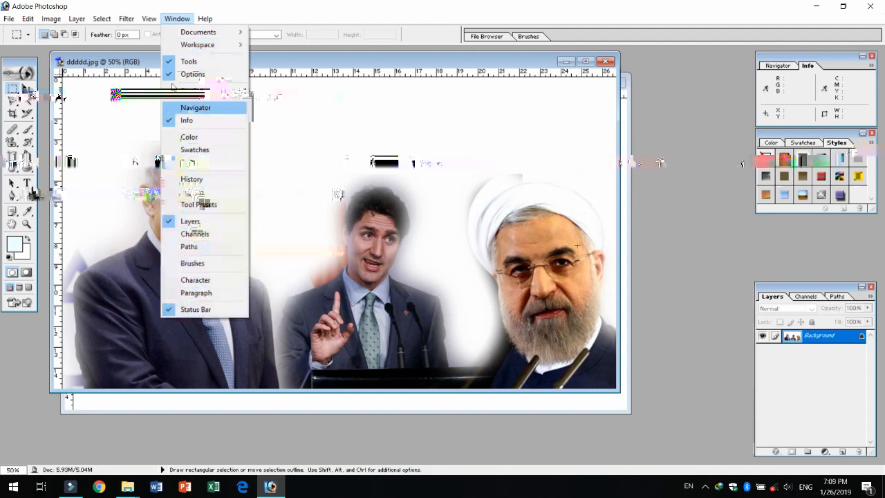
click(300, 59)
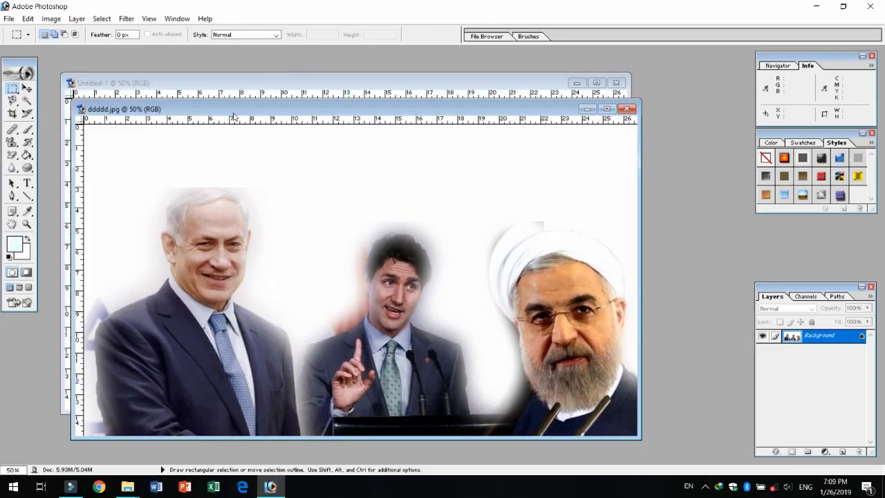
click(610, 83)
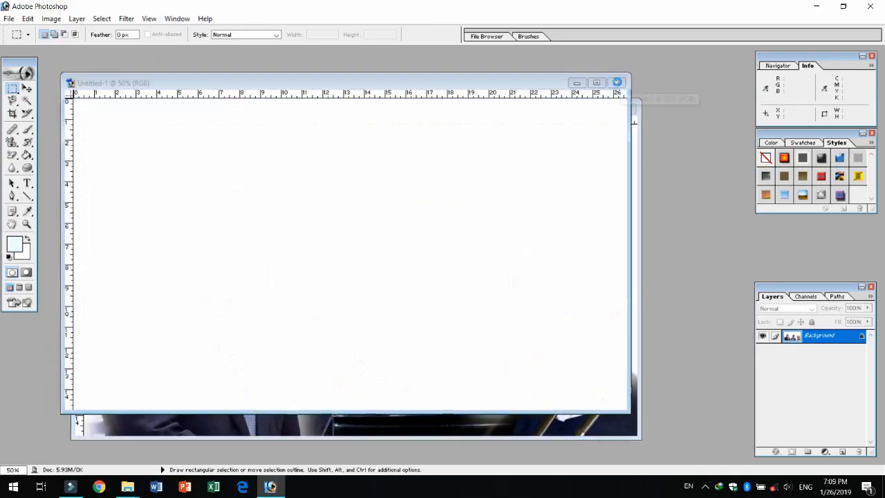
click(616, 82)
Move the Layers palette up beneath the Styles palette and close the ddddd.jpg image
drag(540, 115, 522, 80)
drag(814, 286, 815, 230)
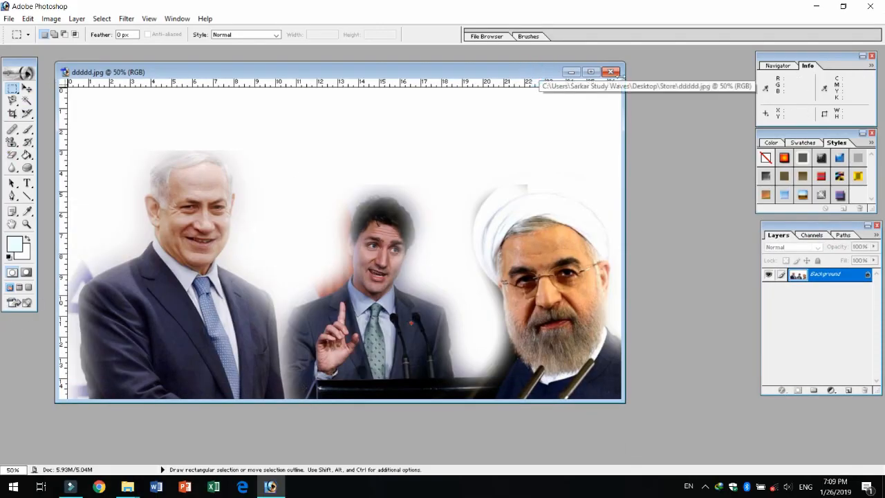
click(610, 71)
click(448, 149)
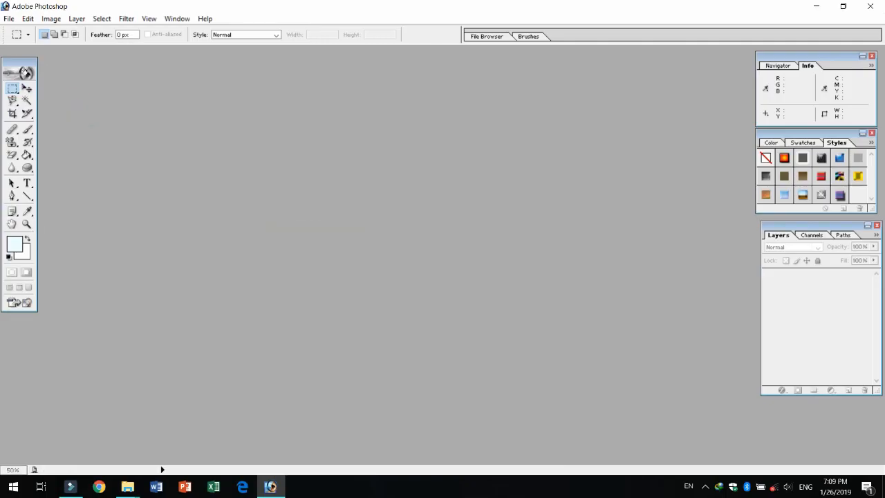
Start a new document and name it My Image
click(9, 19)
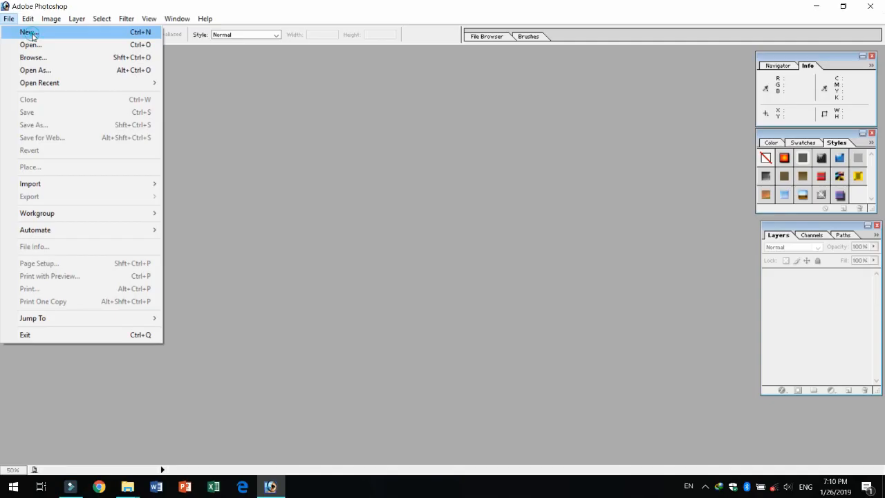
click(31, 32)
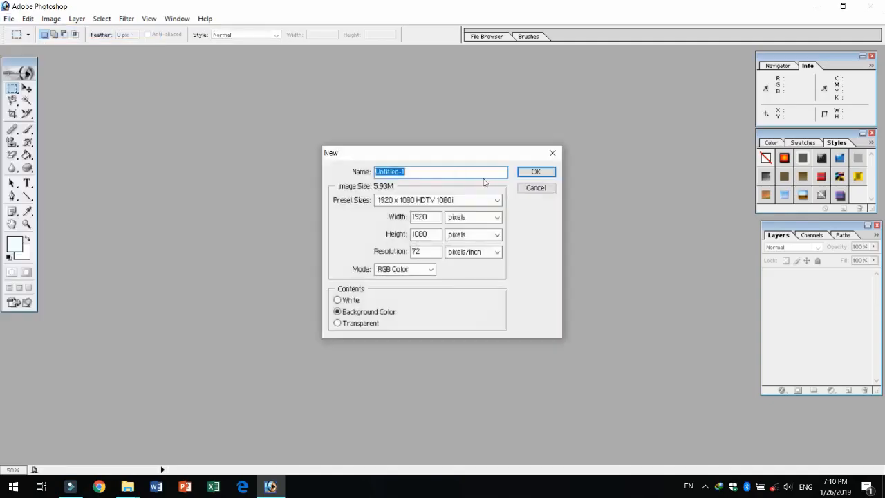
click(419, 170)
double_click(421, 172)
text(Image)
Choose the 4 x 6 preset size for the new document
click(436, 200)
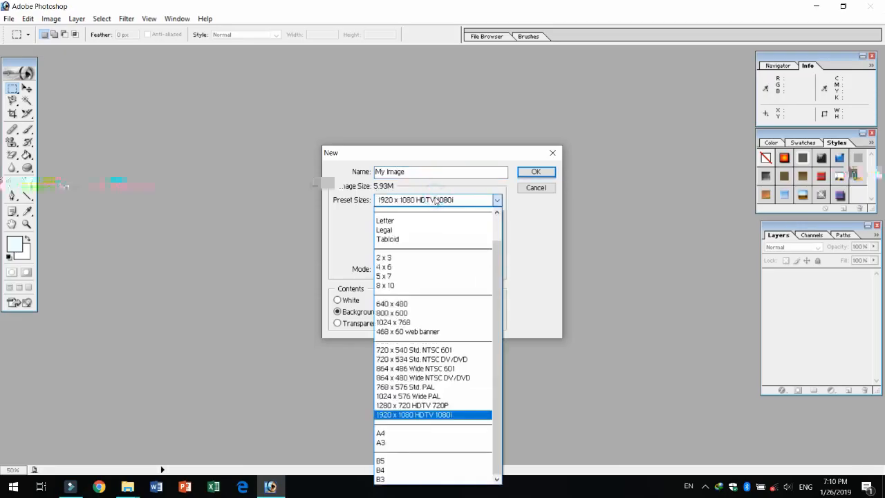
drag(500, 275, 499, 228)
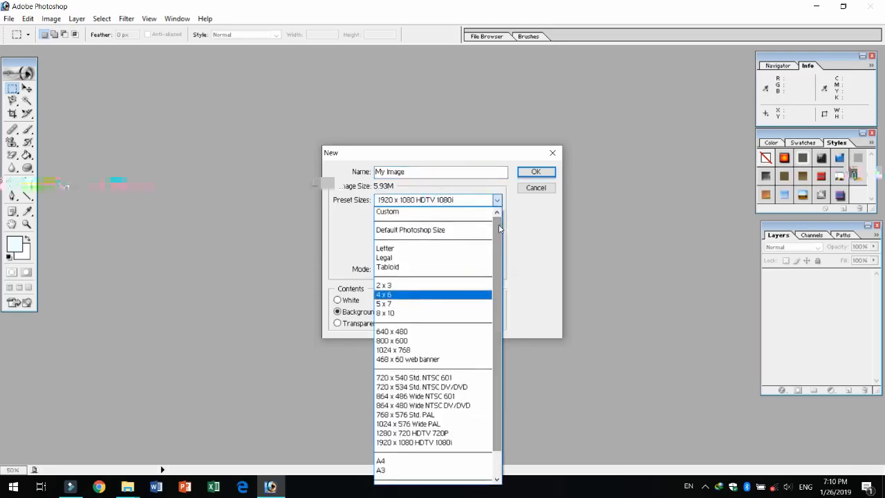
scroll(499, 235, down, 1)
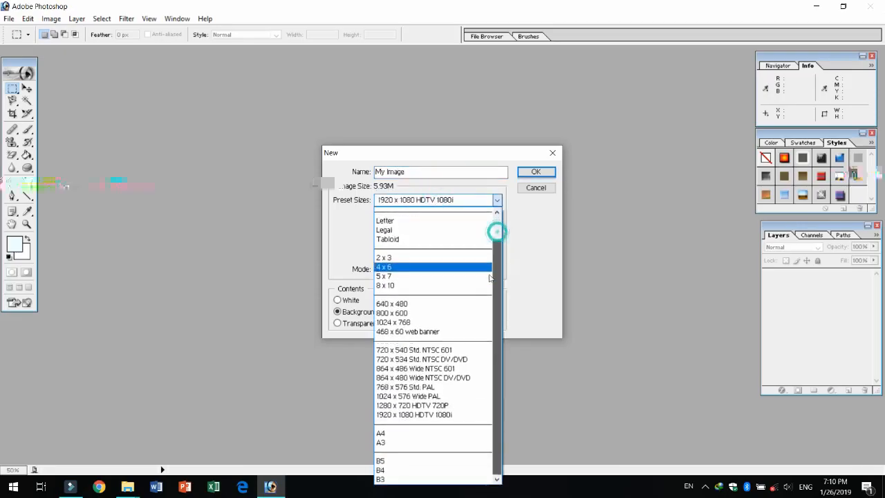
click(391, 266)
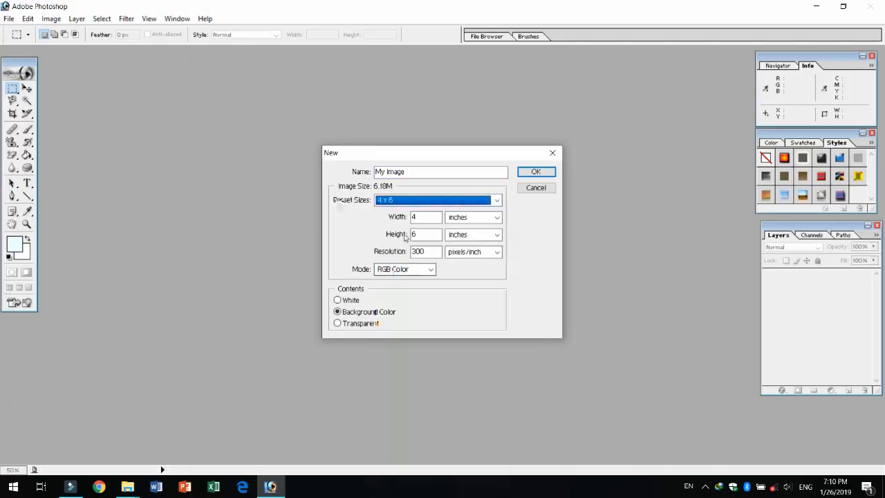
Examine the width, height, measurement unit and resolution settings of the new document
double_click(420, 217)
double_click(423, 235)
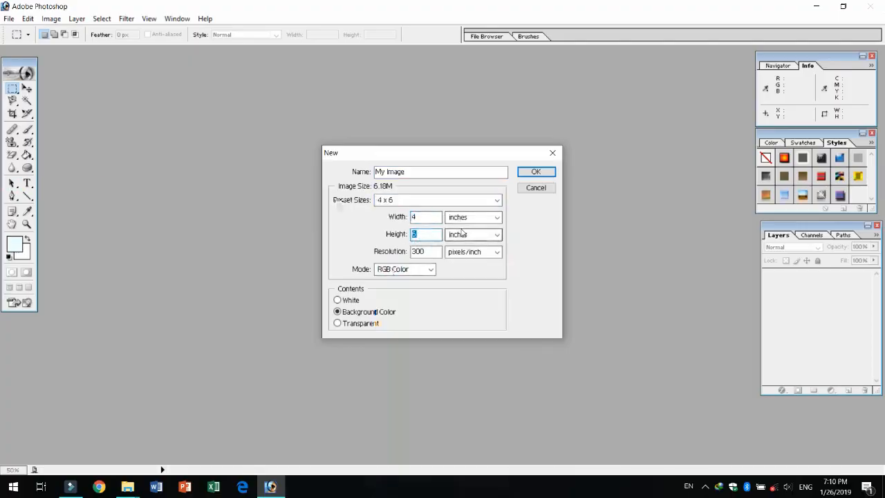
click(497, 218)
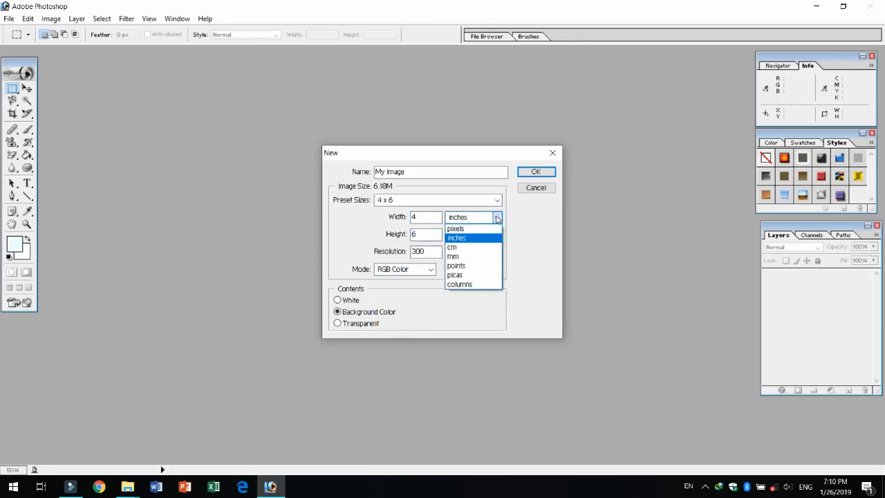
click(497, 219)
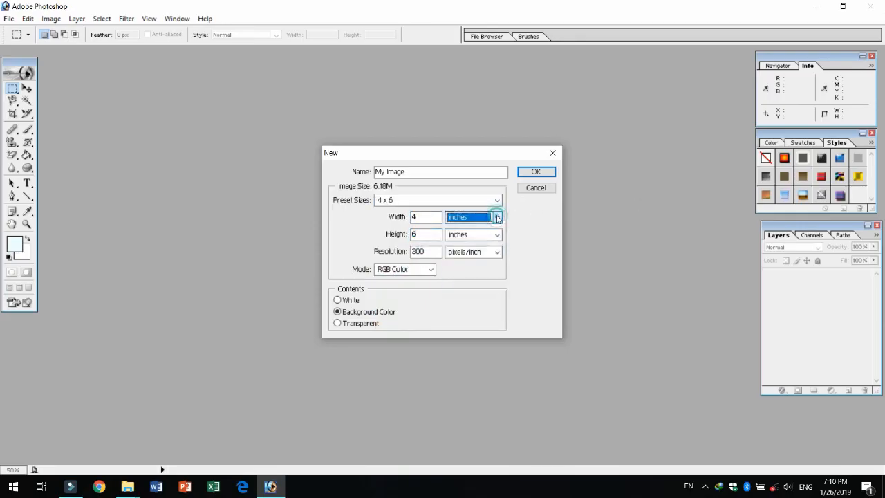
click(417, 217)
click(420, 235)
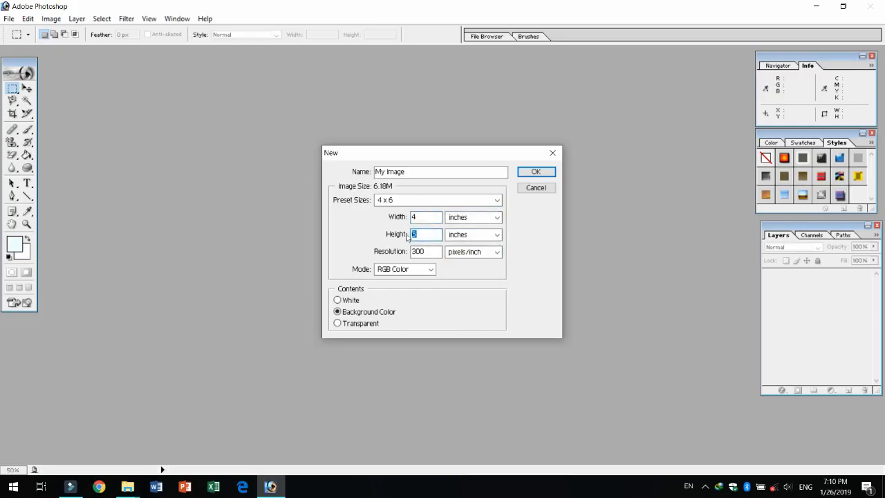
click(419, 217)
click(425, 234)
click(418, 217)
click(414, 234)
click(429, 250)
click(421, 218)
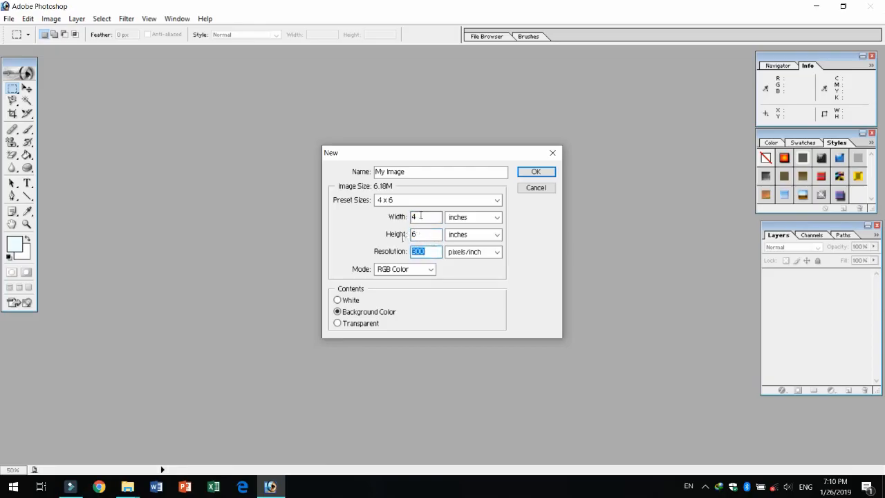
click(421, 234)
Try resolutions of 72 and 4800 pixels/inch for the new document
click(433, 251)
text(72)
key(BackSpace)
key(BackSpace)
text(4800)
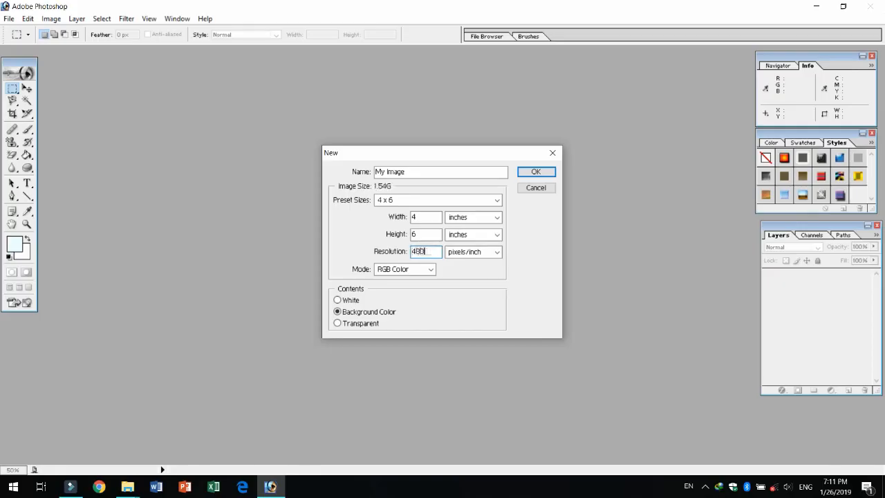
Set the new document's resolution to 300 pixels/inch
key(BackSpace)
key(BackSpace)
key(BackSpace)
key(BackSpace)
text(72)
text(300)
double_click(418, 250)
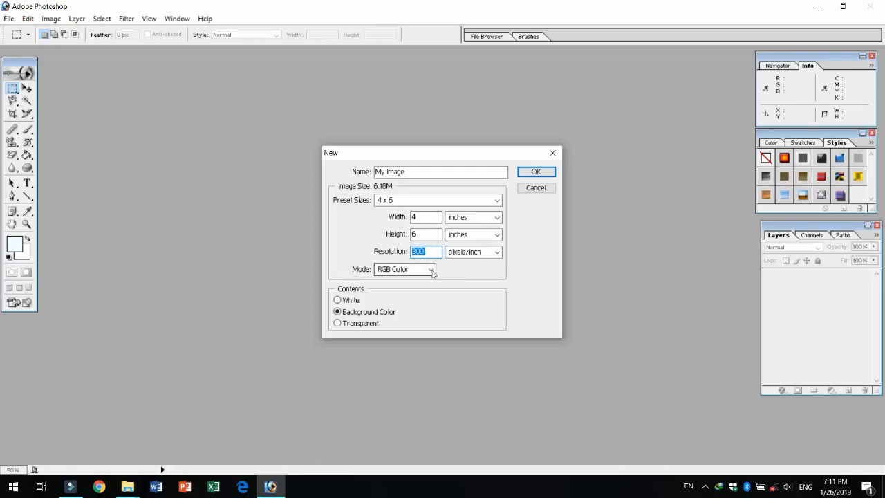
Create the My Image document in RGB Color mode with white contents and reposition its window in the workspace
click(431, 270)
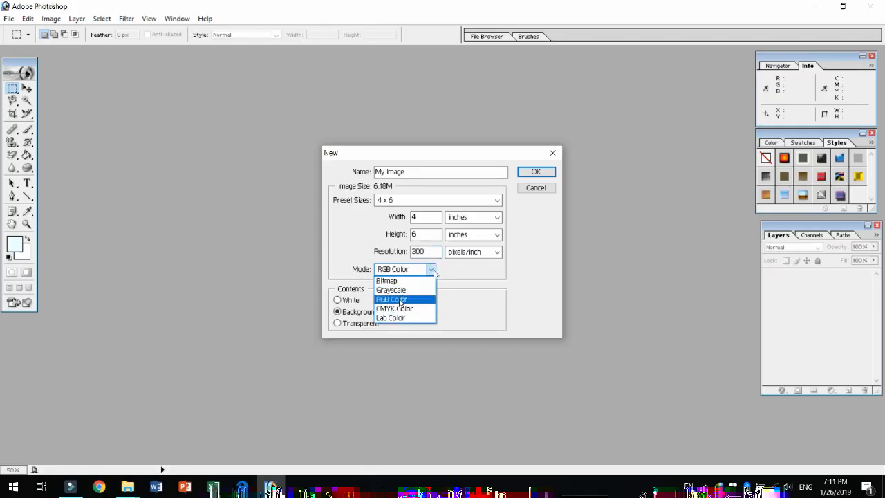
click(394, 300)
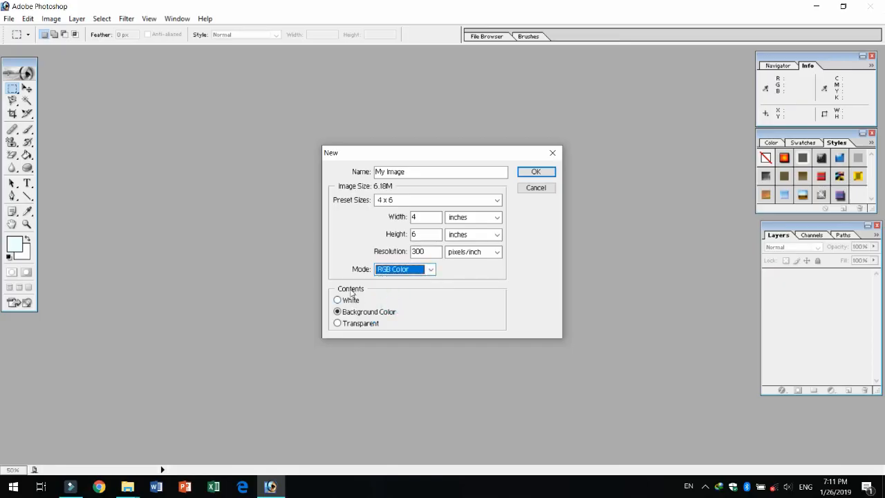
key(shift+Tab)
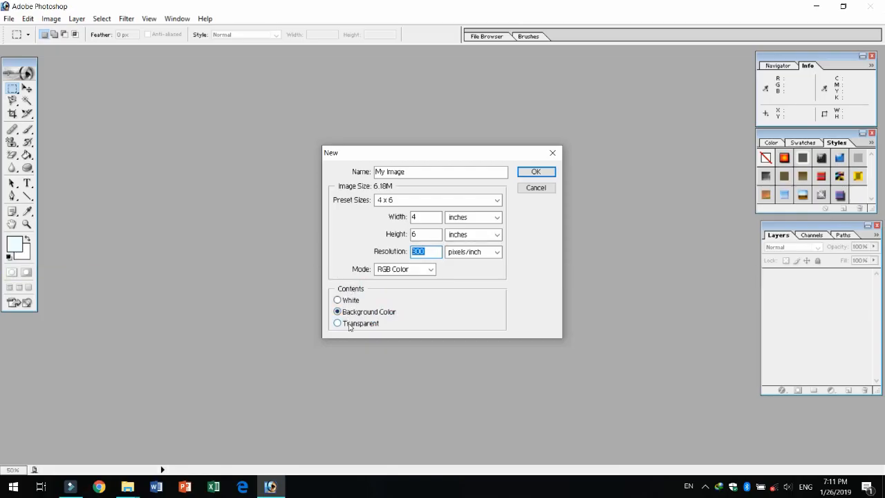
click(348, 303)
click(536, 171)
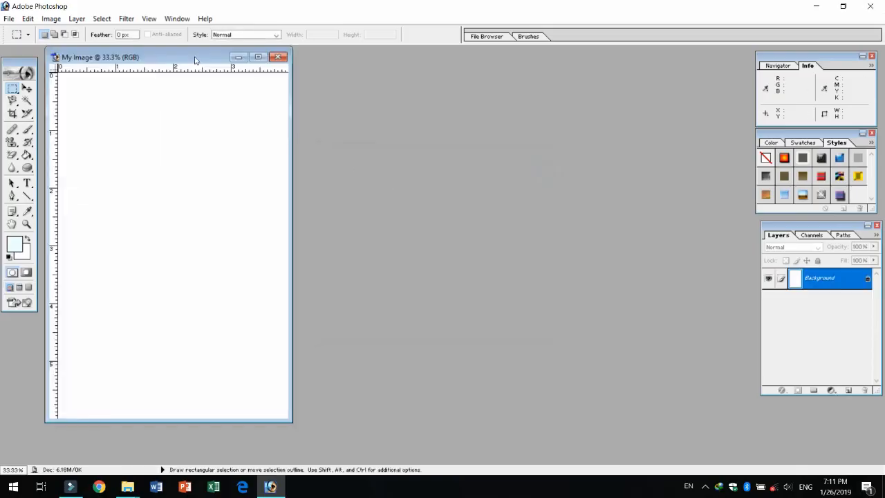
drag(195, 60, 372, 69)
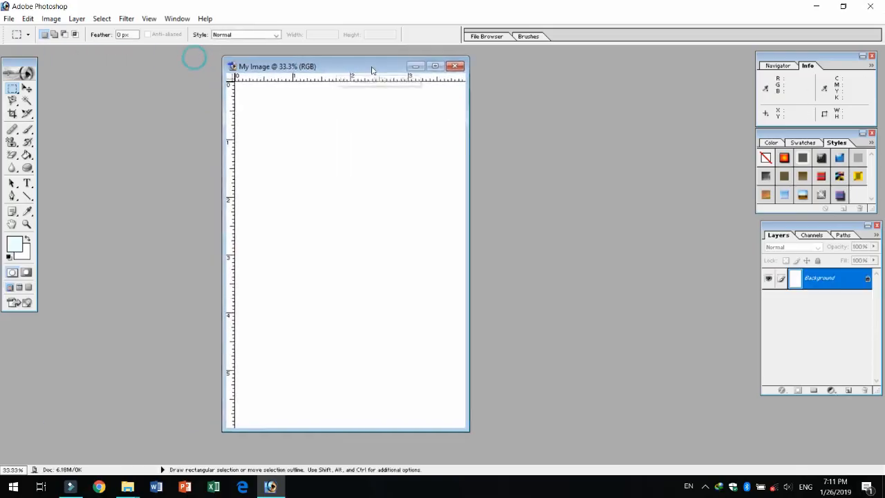
Set the background color to light cyan and return to the Rectangular Marquee tool
click(28, 256)
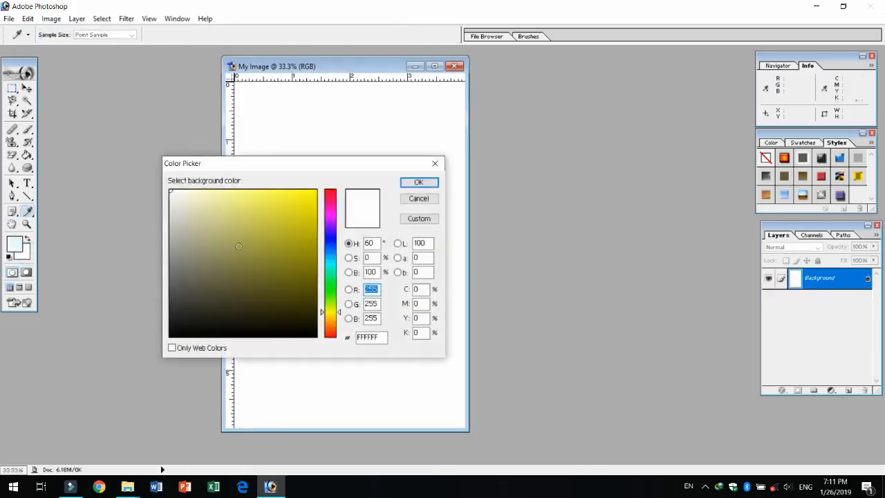
drag(330, 277, 330, 263)
drag(242, 192, 222, 190)
click(418, 182)
key(m)
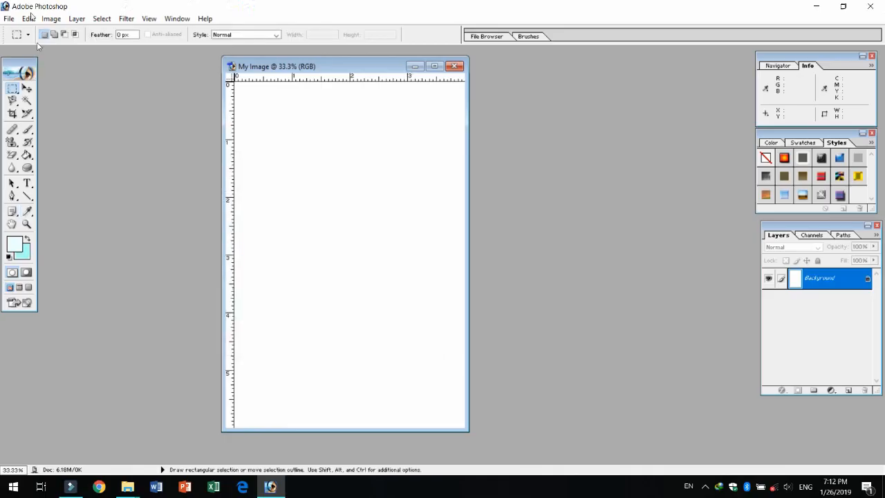
Create another 4 x 6 inch document filled with the background color and place it beside My Image
click(9, 18)
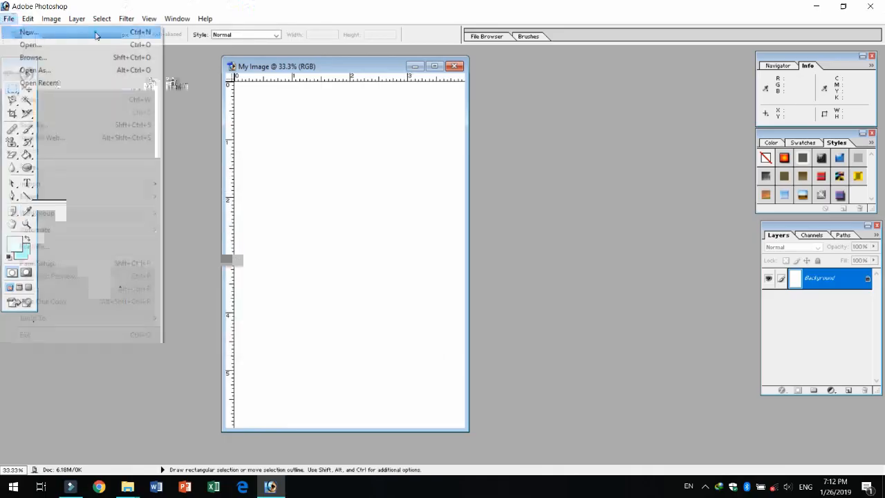
click(96, 35)
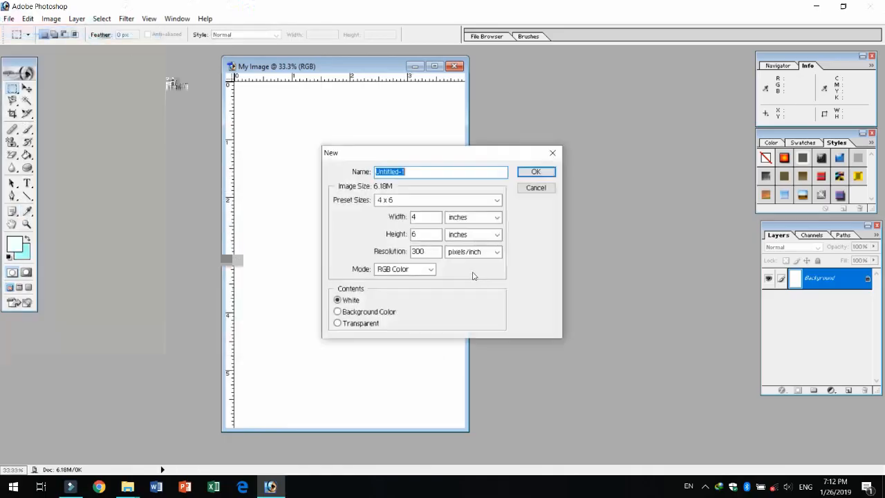
click(354, 315)
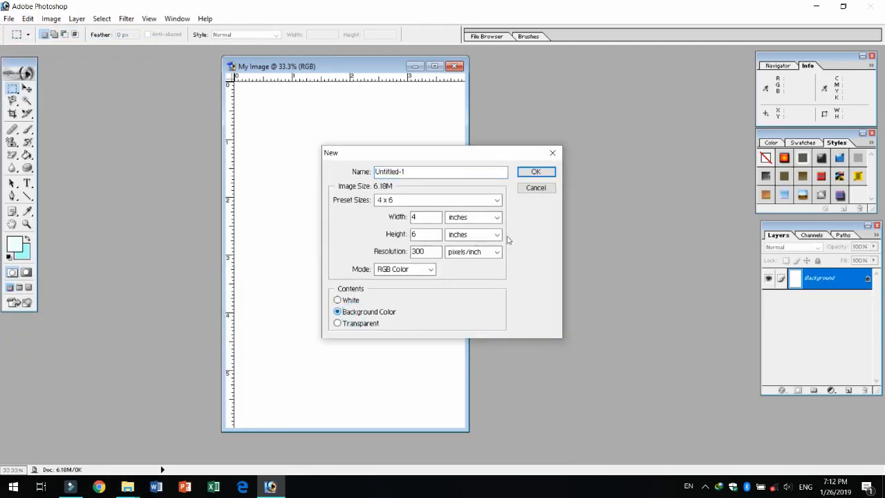
click(522, 173)
drag(205, 63, 632, 73)
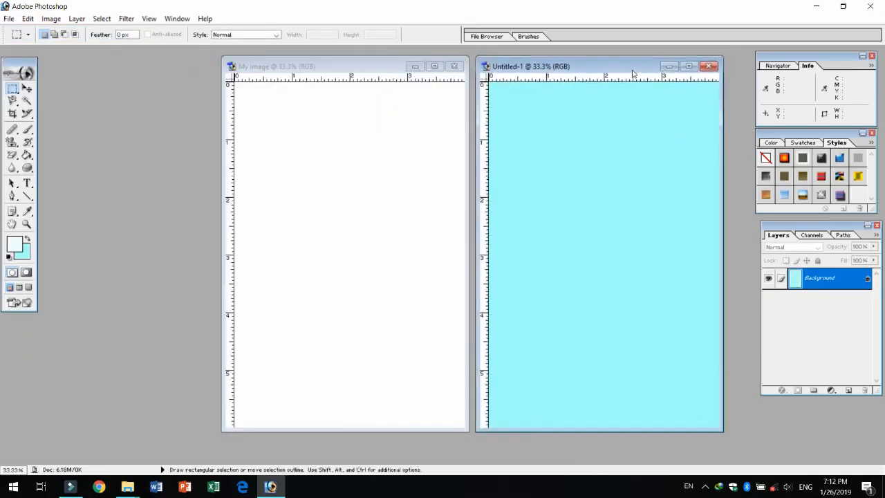
click(29, 259)
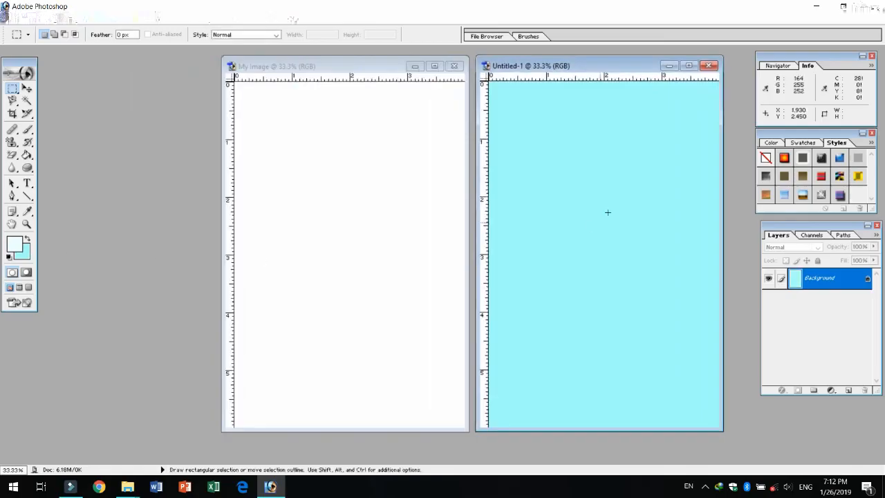
Create a third 4 x 6 inch document with transparent contents and arrange its window beside My Image
click(6, 19)
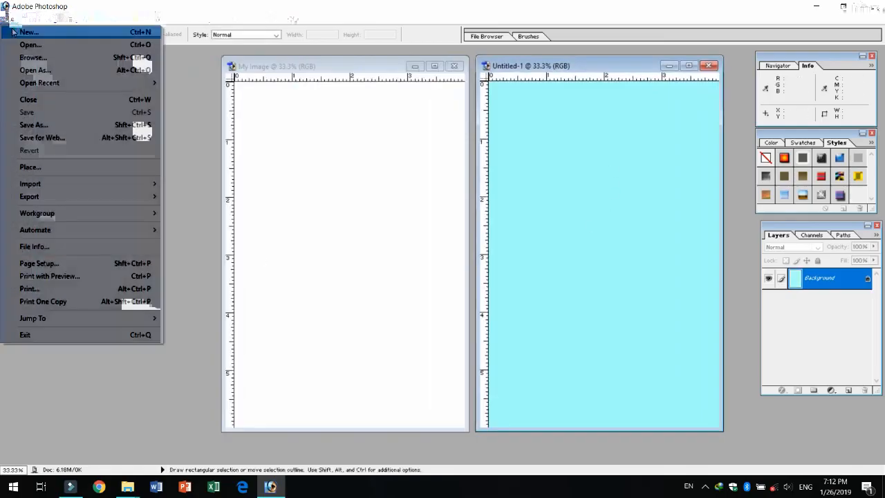
click(17, 32)
click(356, 323)
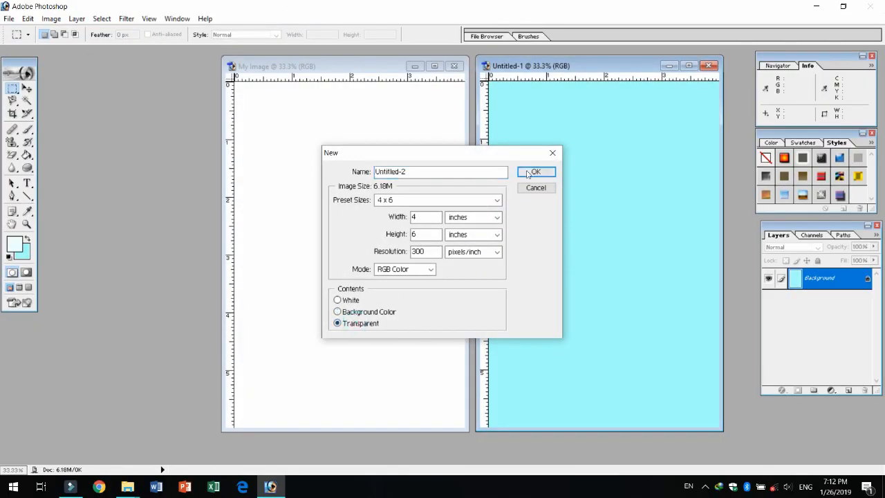
click(533, 171)
drag(208, 67, 152, 69)
click(333, 69)
drag(333, 69, 354, 68)
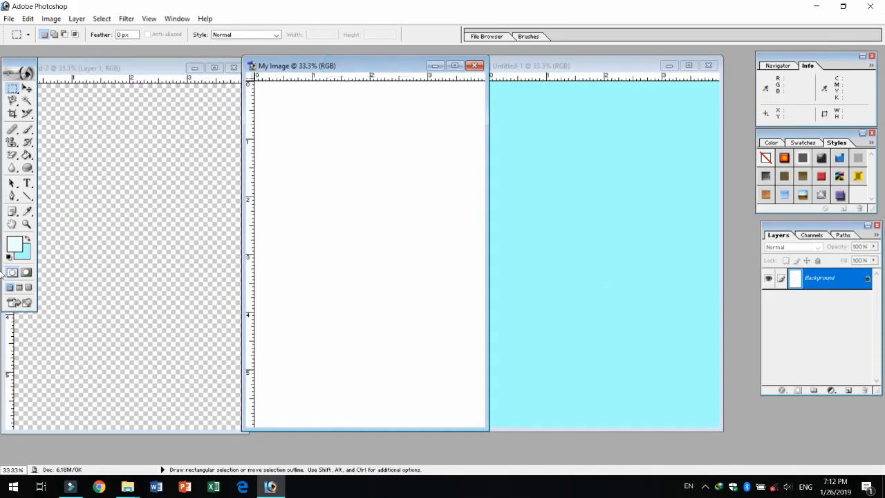
Close the transparent and the cyan documents, leaving only My Image open, and reposition its window
click(148, 172)
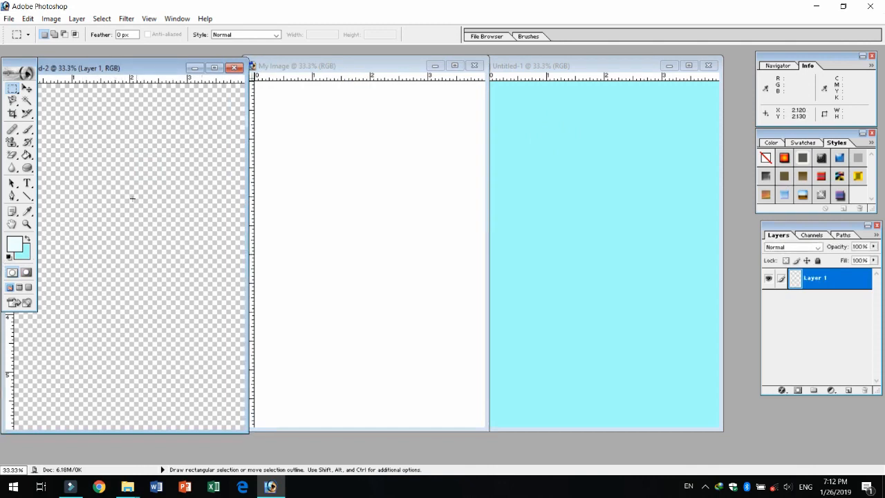
click(235, 68)
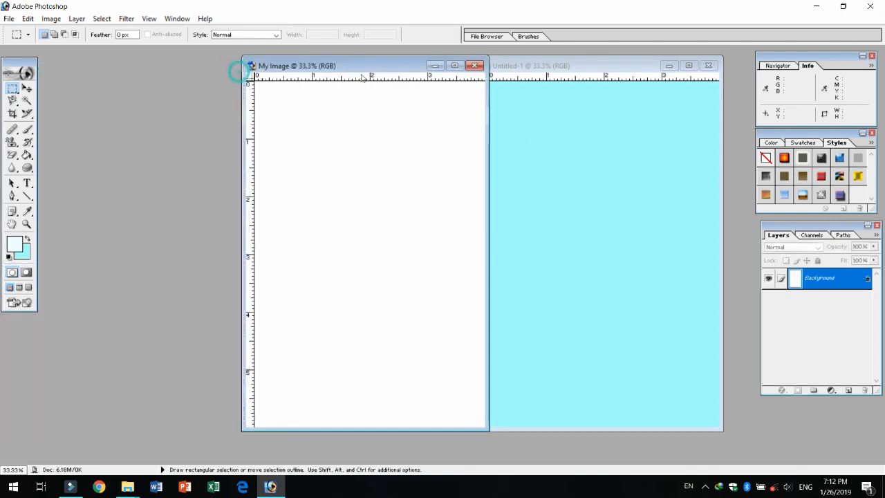
click(708, 65)
drag(350, 67, 330, 70)
click(9, 20)
click(27, 32)
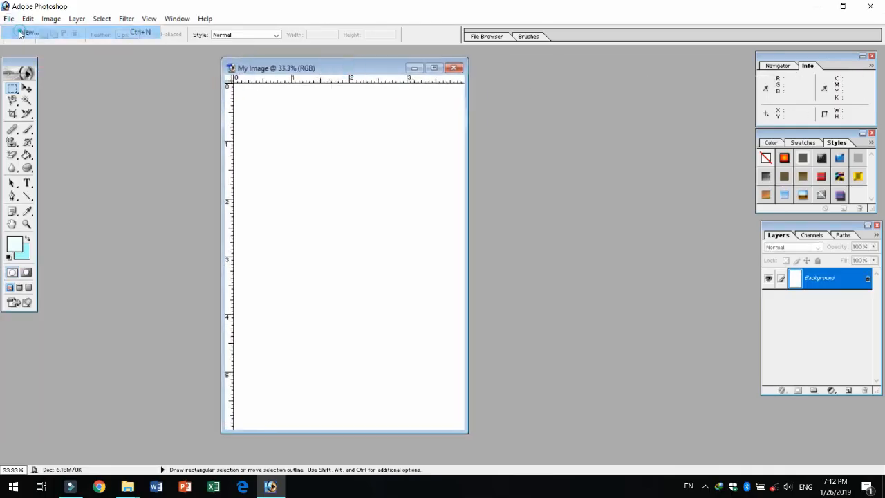
click(338, 301)
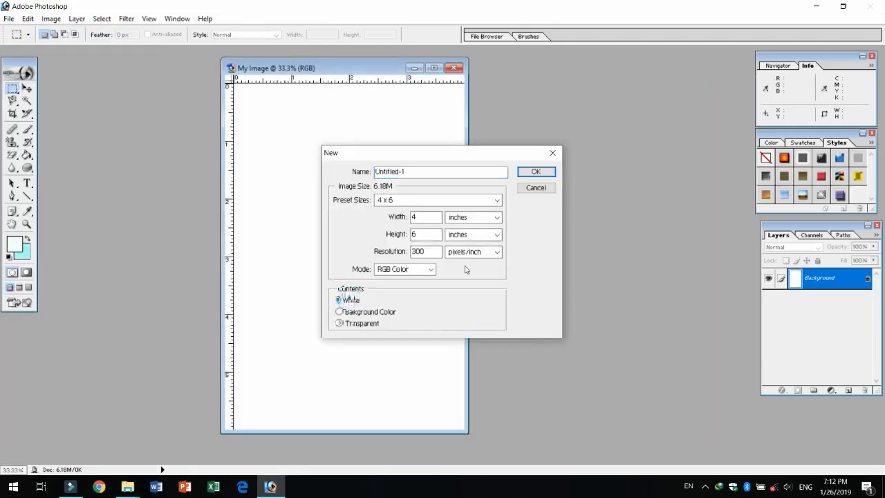
click(536, 188)
drag(343, 68, 351, 76)
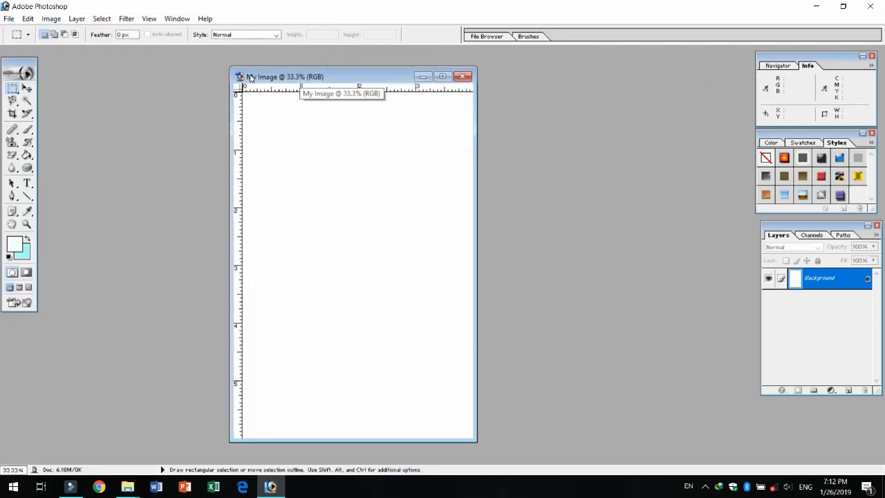
drag(285, 78, 275, 71)
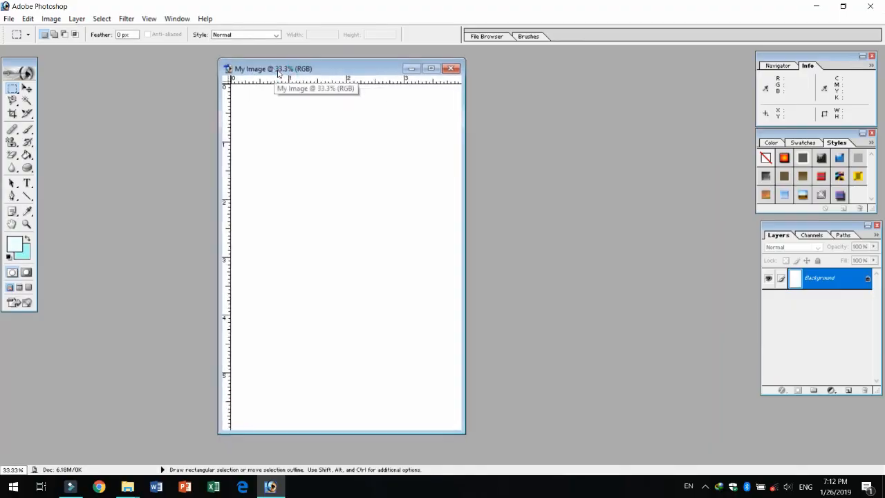
right_click(283, 71)
click(286, 72)
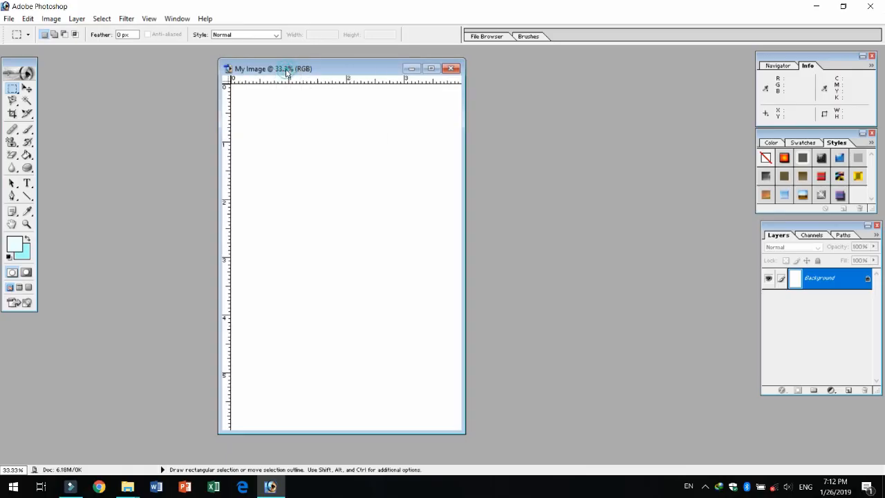
Display My Image at actual pixels, try its window maximized, and resize and reposition the restored window
click(150, 19)
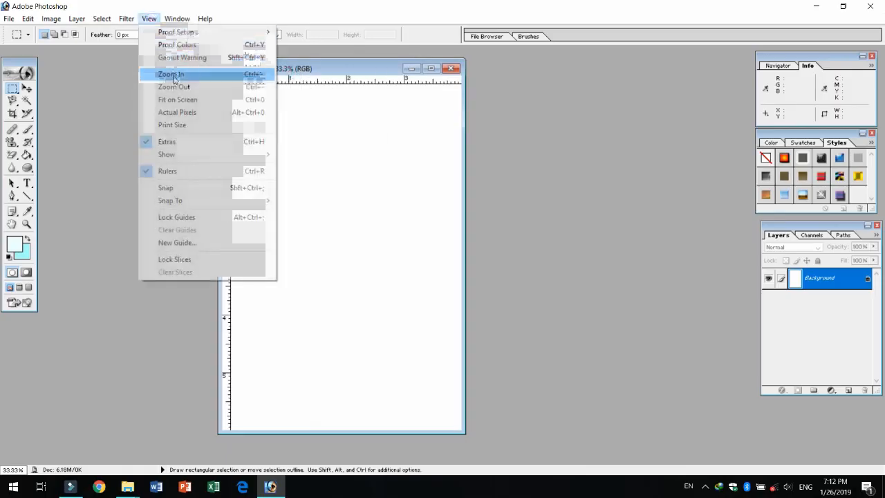
click(180, 112)
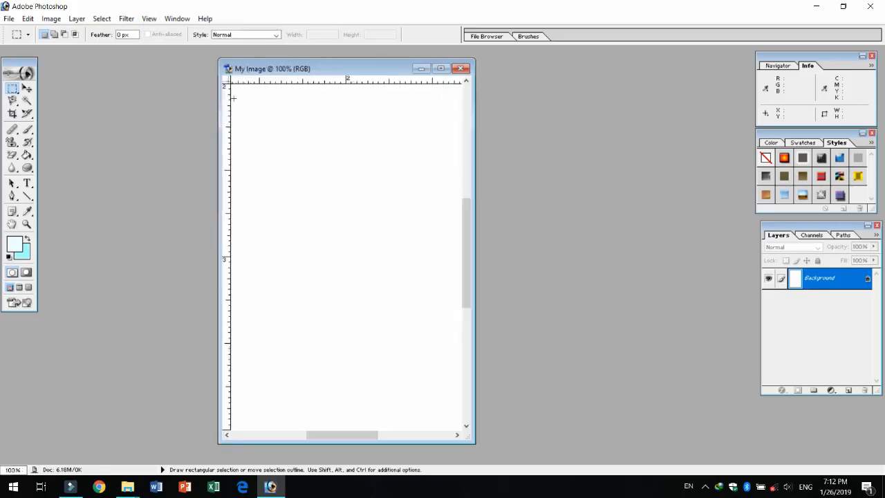
double_click(322, 73)
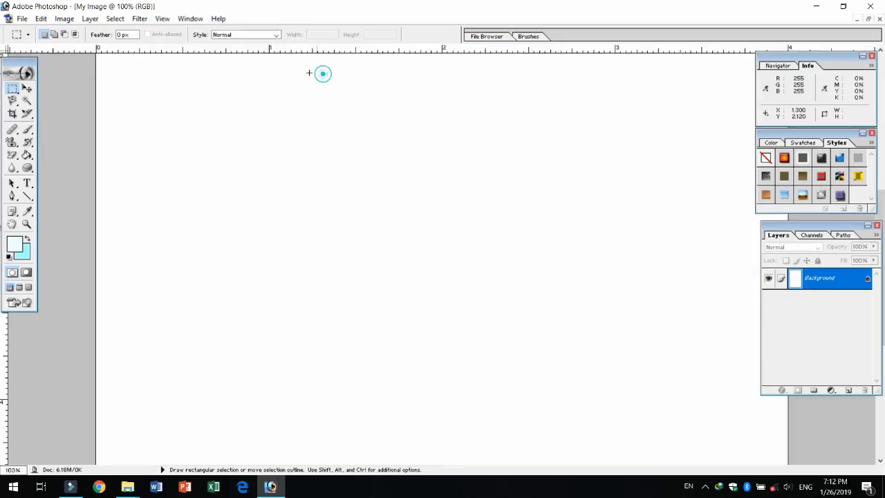
click(866, 19)
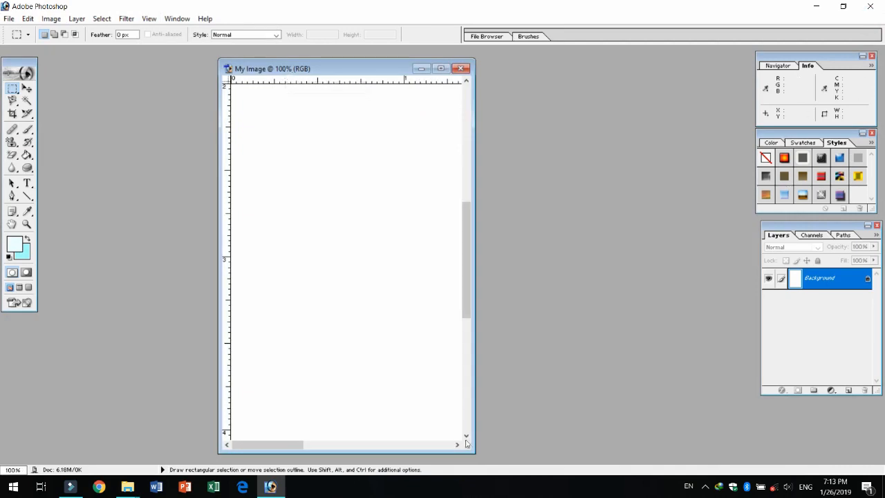
drag(467, 448, 487, 437)
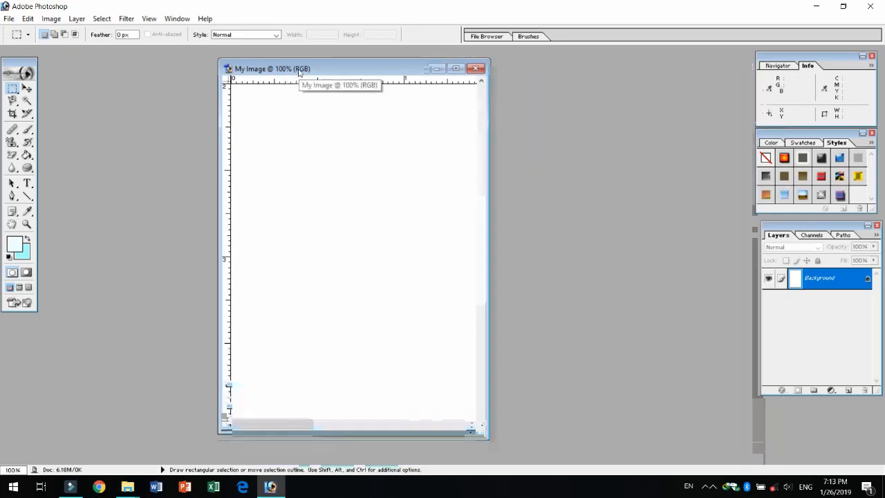
drag(290, 71, 267, 63)
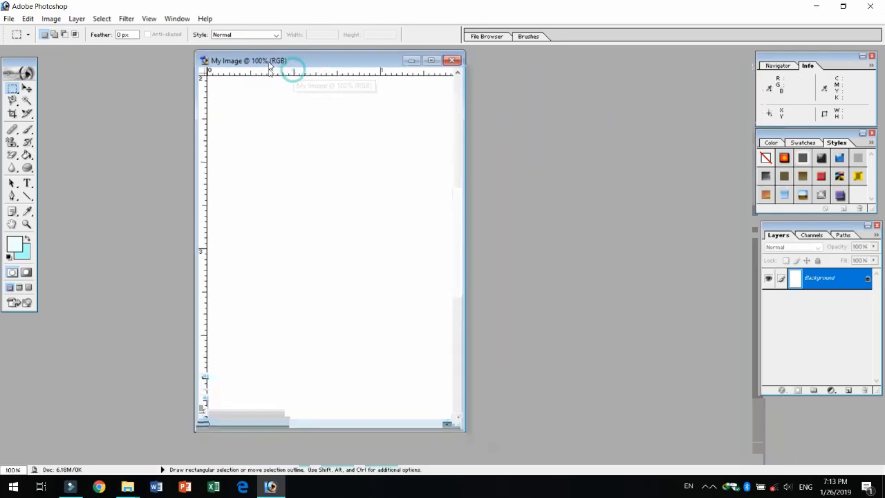
Place two horizontal and two vertical ruler guides and marquee-select the rectangle between them, about 0.63 x 0.51 inches
drag(368, 77, 375, 153)
drag(204, 159, 375, 242)
drag(205, 166, 374, 207)
drag(336, 72, 352, 242)
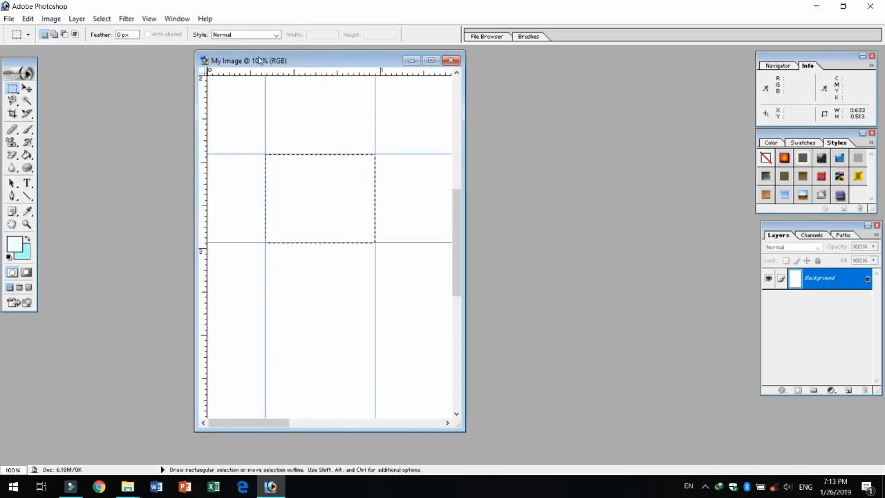
Hide the rulers and the extras (guides and selection edges) of My Image
click(149, 19)
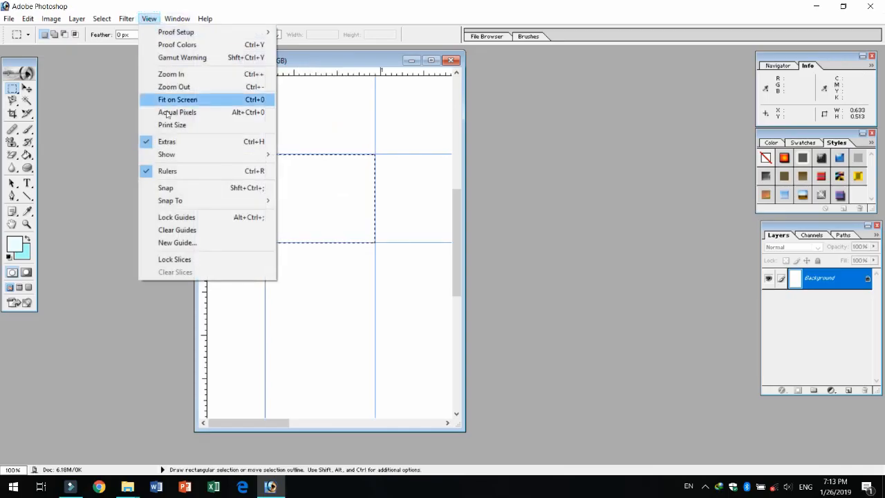
click(169, 171)
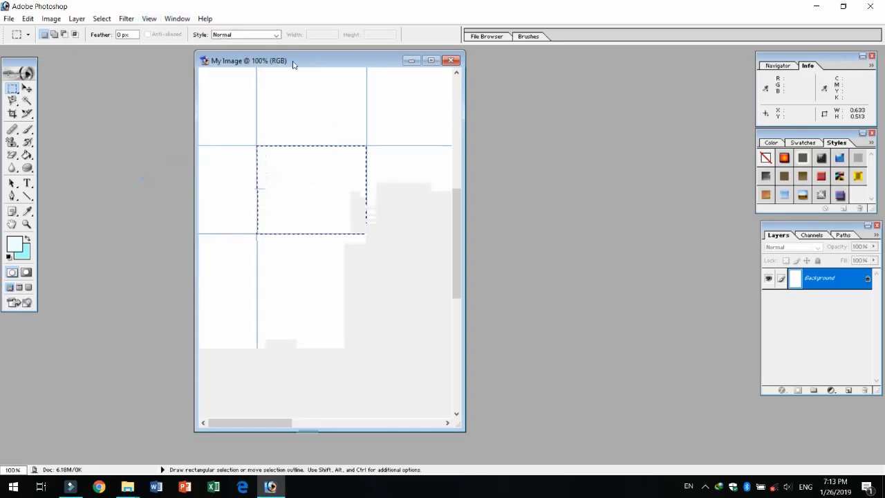
click(149, 19)
click(176, 142)
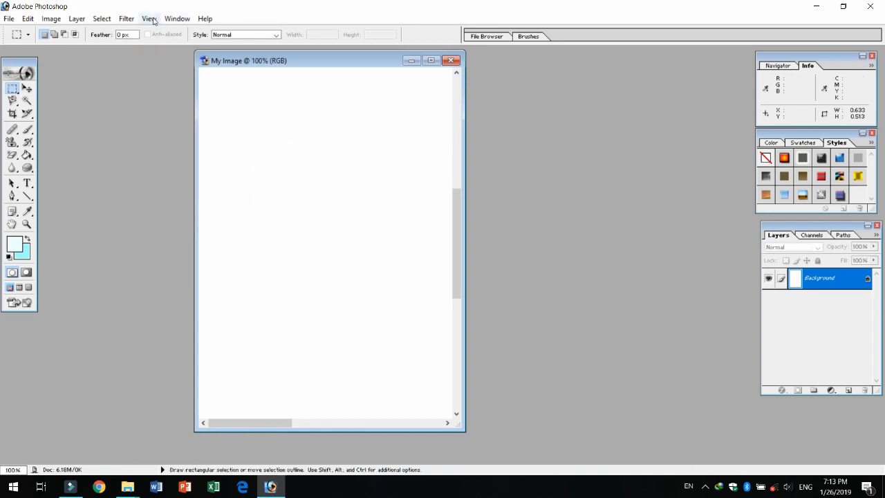
Show the extras and the rulers of My Image again
click(150, 19)
click(183, 143)
click(152, 20)
mouse_move(184, 156)
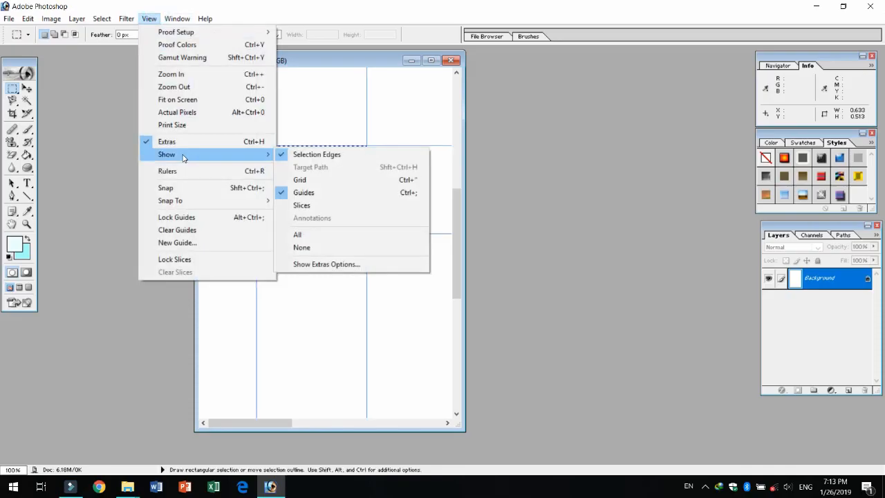
click(176, 171)
click(176, 18)
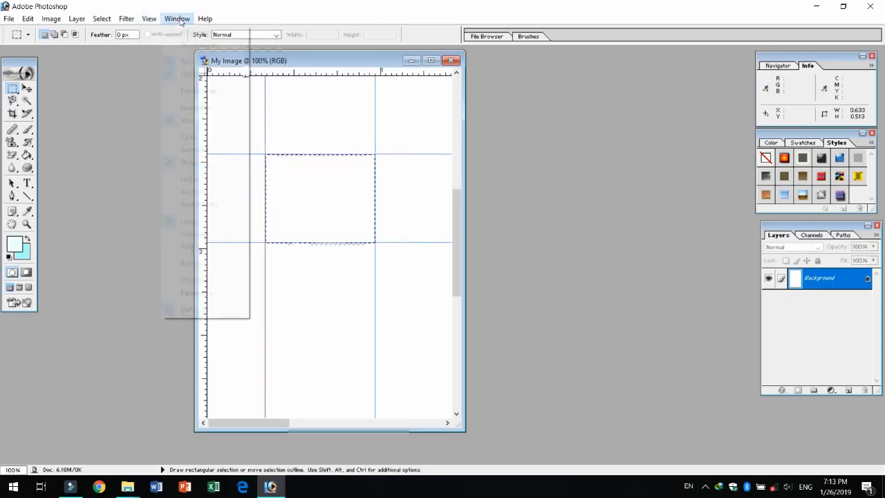
mouse_move(197, 32)
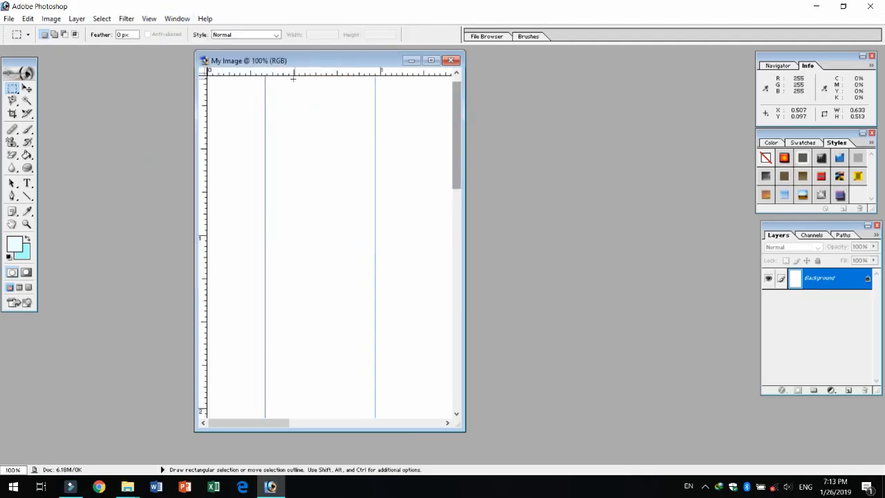
Close the Info, Styles and Layers palette groups, and show the Layers palette again
click(872, 56)
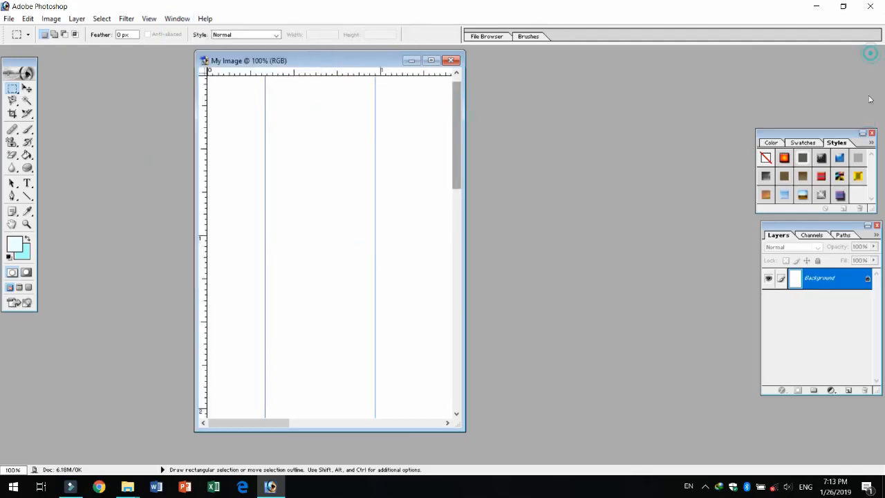
click(872, 133)
click(877, 225)
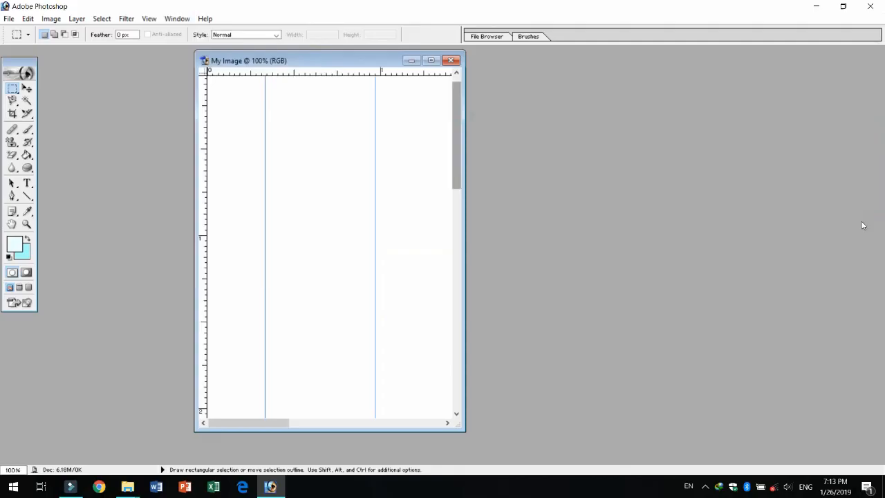
click(174, 19)
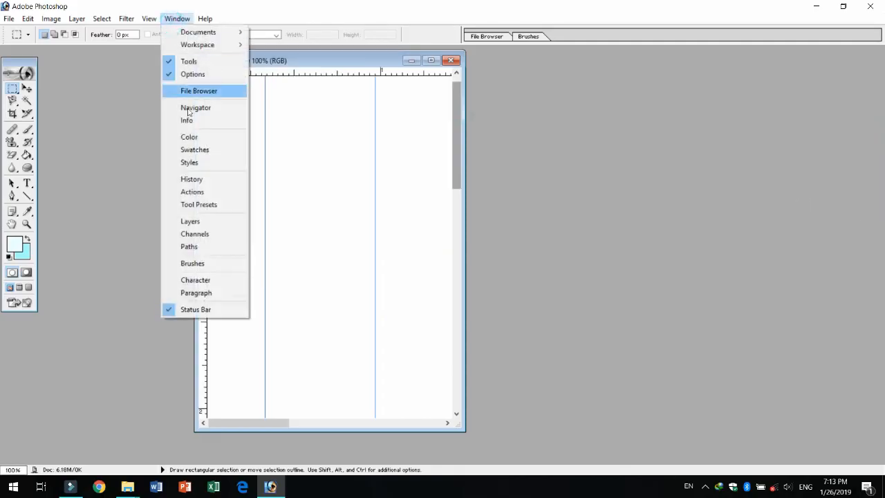
click(201, 221)
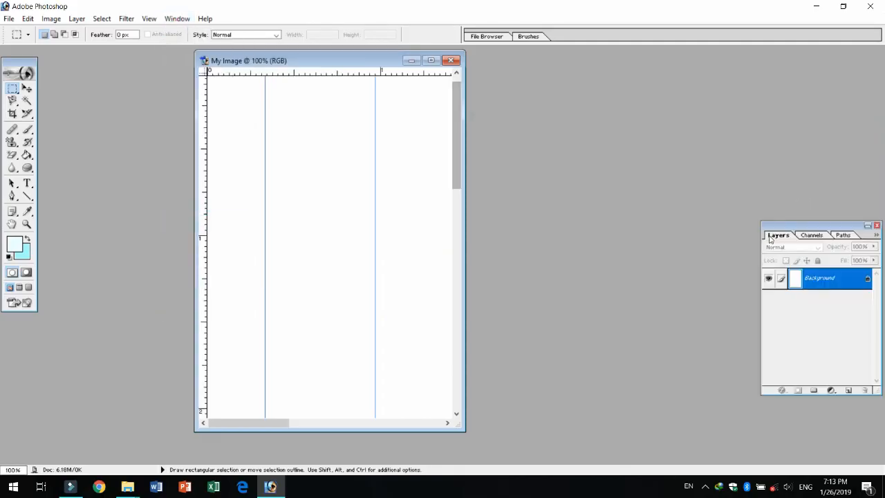
Show the History palette, detach and close the Actions palette, and close the repositioned History palette
click(176, 19)
click(208, 183)
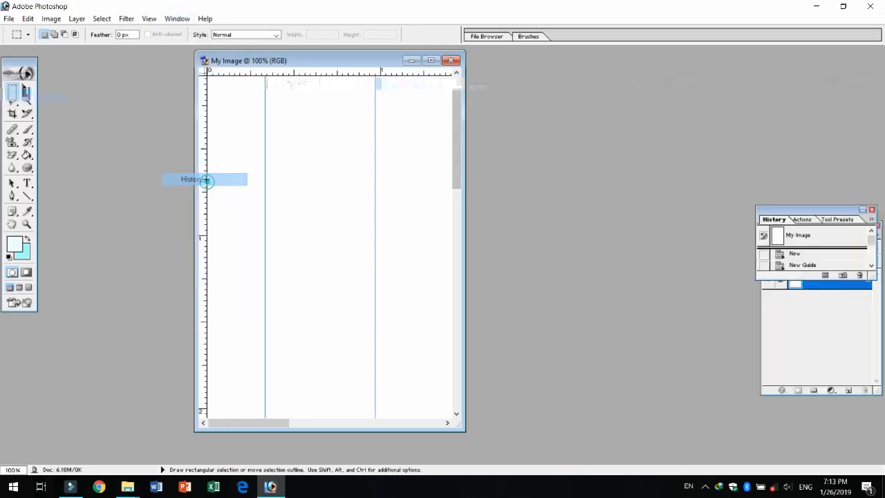
drag(801, 219, 805, 153)
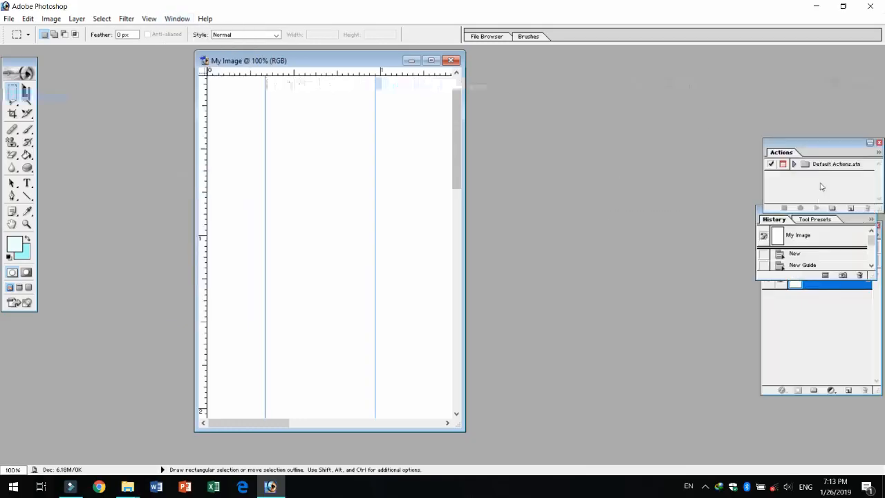
click(880, 143)
drag(845, 209, 841, 164)
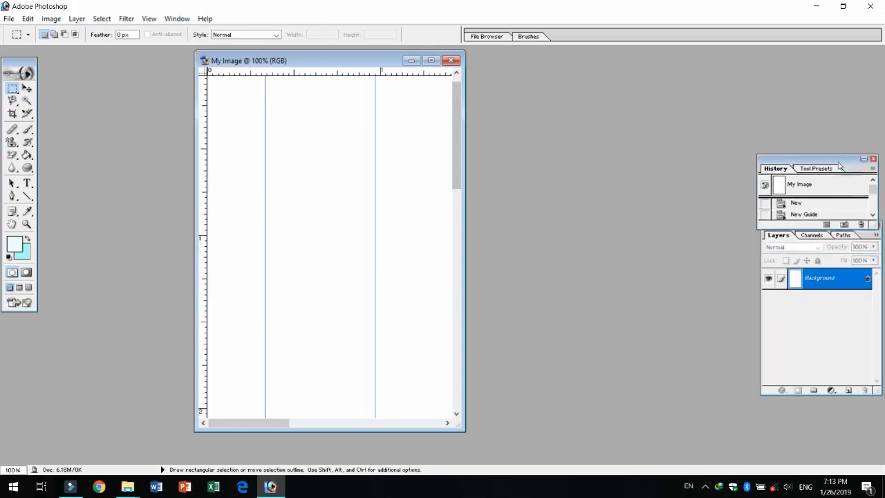
click(874, 159)
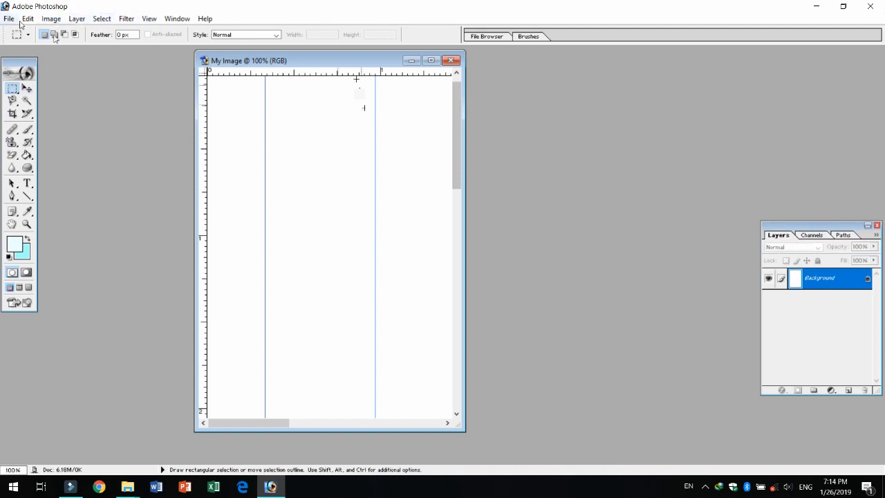
Maximize the My Image window and move both vertical guides off the page, past its left edge
click(398, 65)
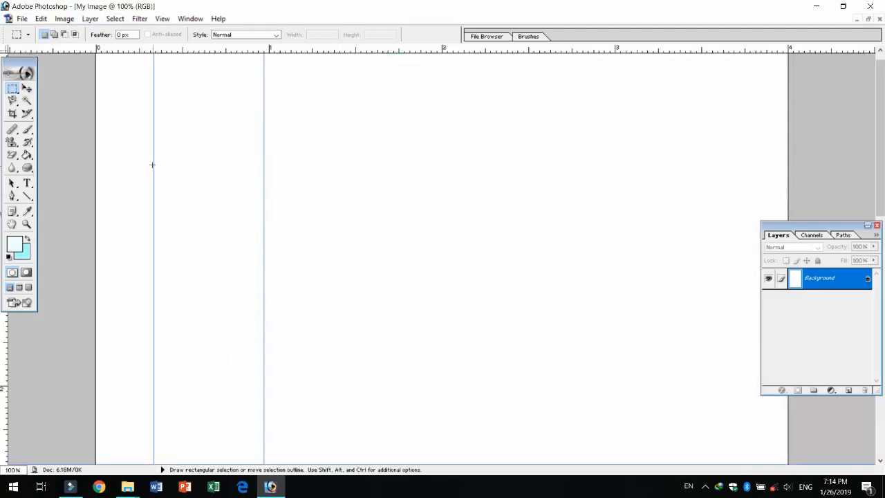
drag(153, 165, 86, 166)
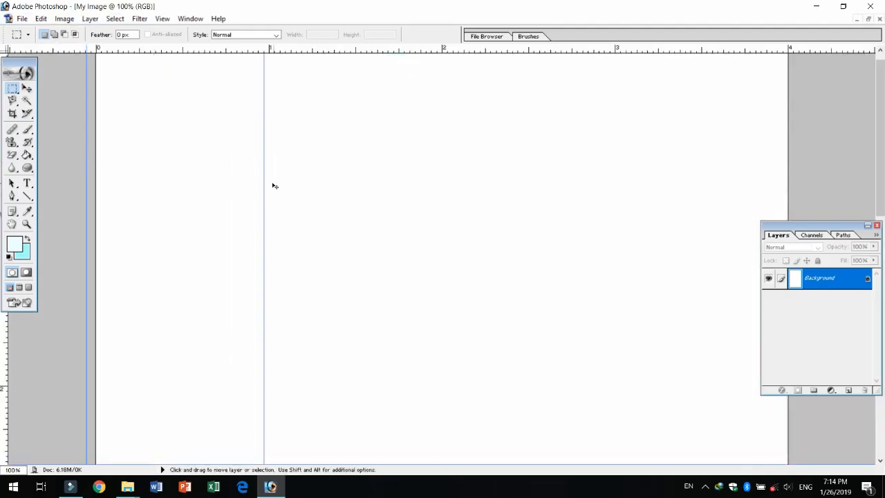
drag(264, 182, 63, 173)
Deselect the marquee selection and remove both horizontal guides from My Image
alt+click(291, 188)
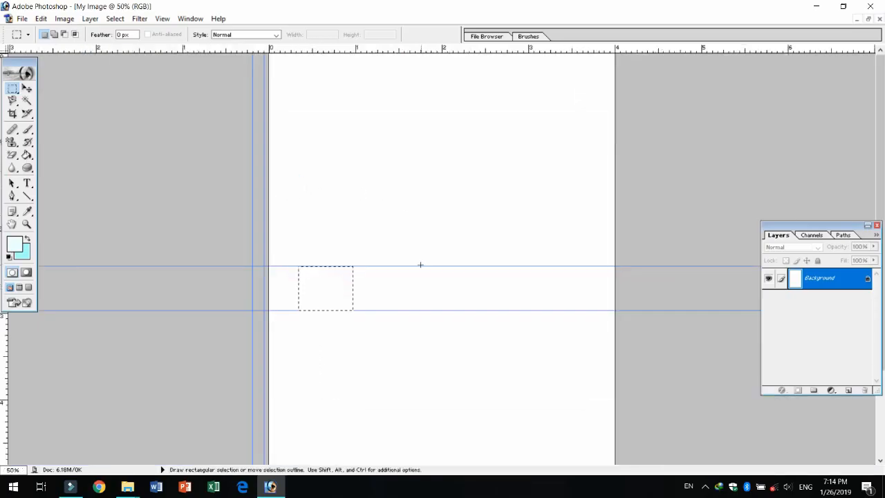
click(423, 266)
drag(423, 266, 419, 23)
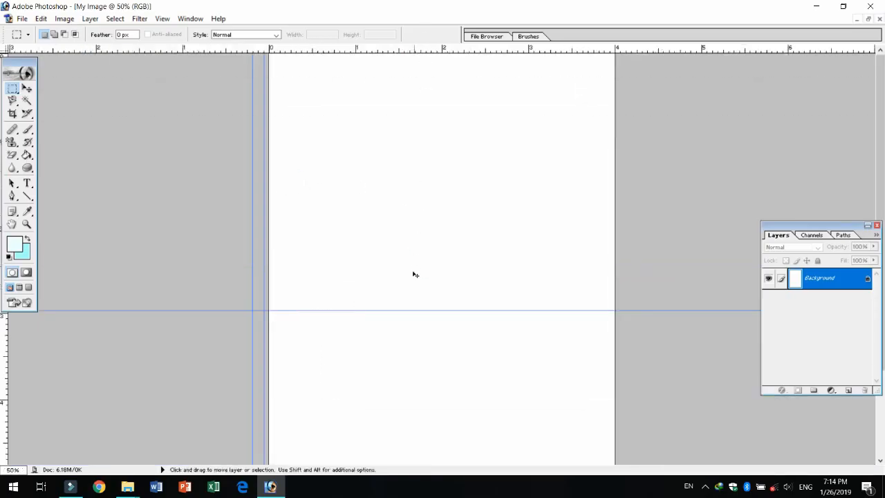
click(411, 309)
drag(411, 309, 432, 50)
alt+click(437, 133)
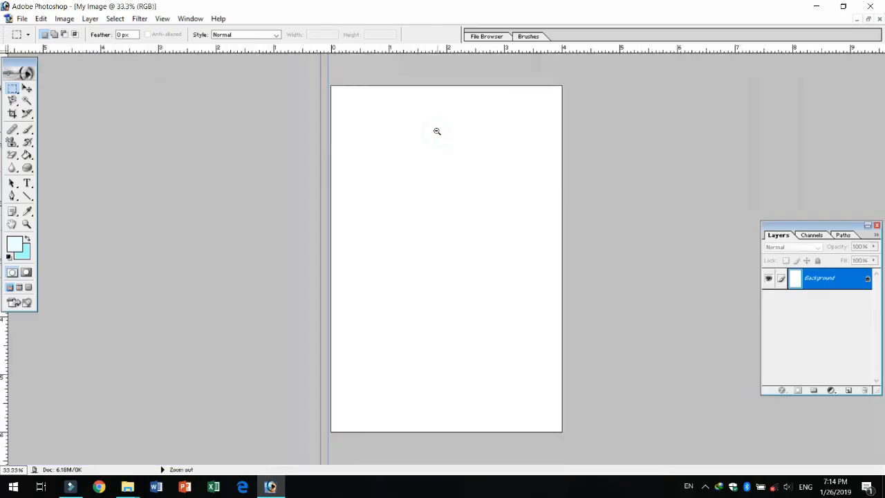
Restore the maximized My Image document to a floating window
click(868, 20)
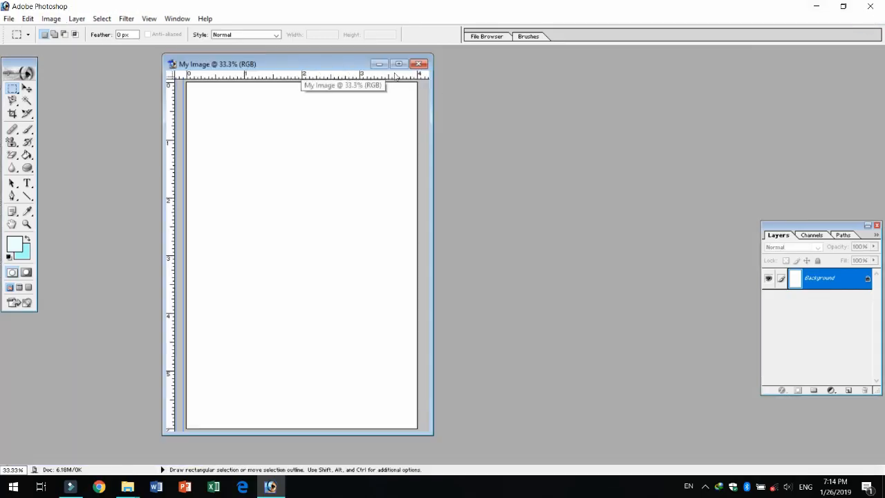
alt+click(357, 245)
ctrl+click(353, 225)
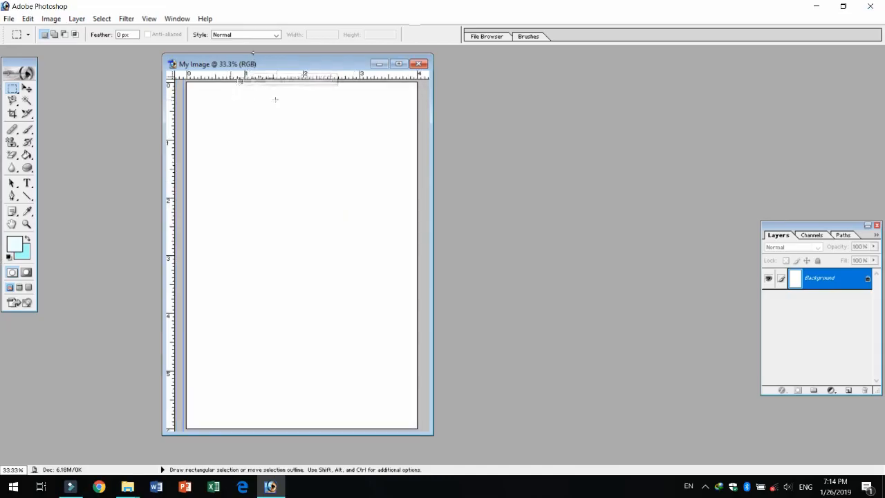
Select the Paint Bucket Tool, try filling My Image with the pale foreground color, and undo the fill
click(27, 155)
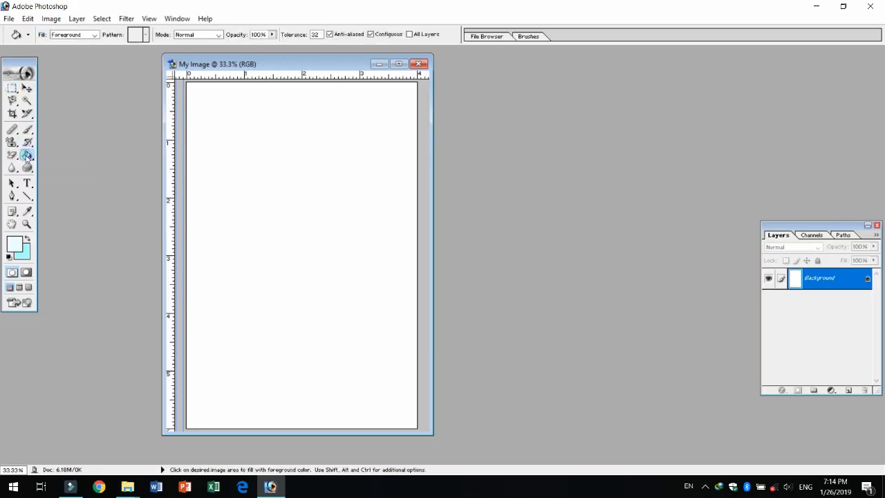
click(27, 155)
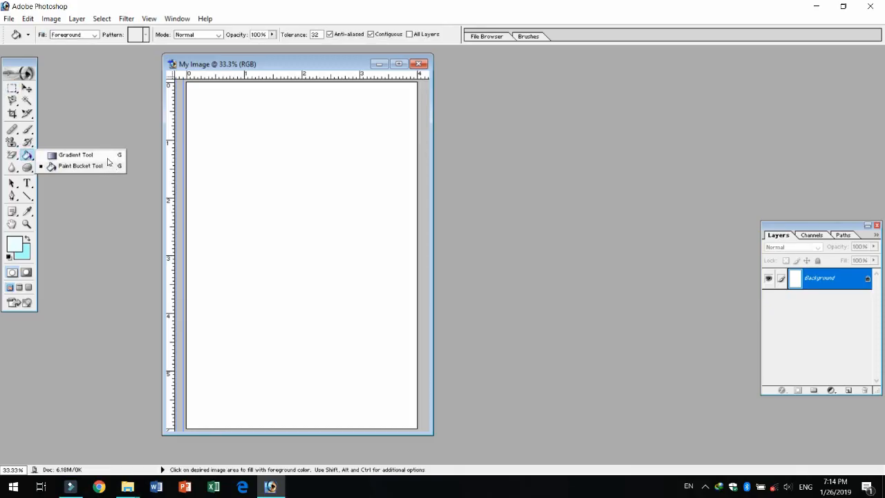
click(28, 157)
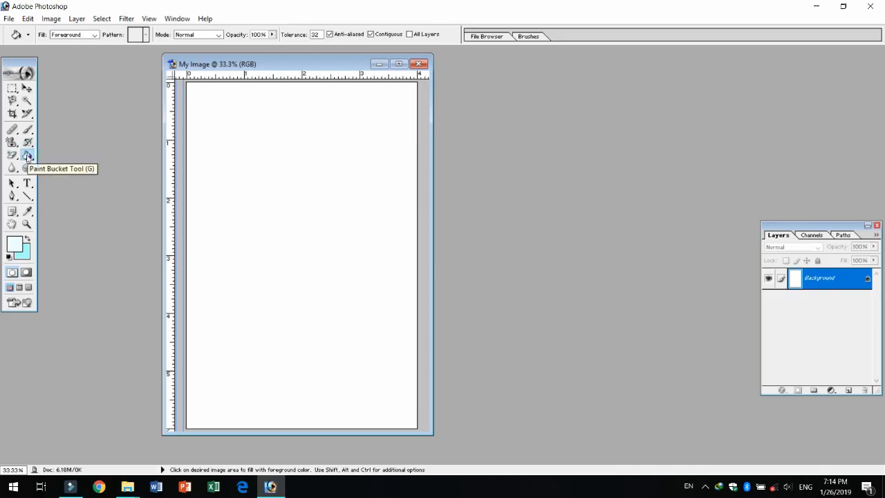
click(27, 156)
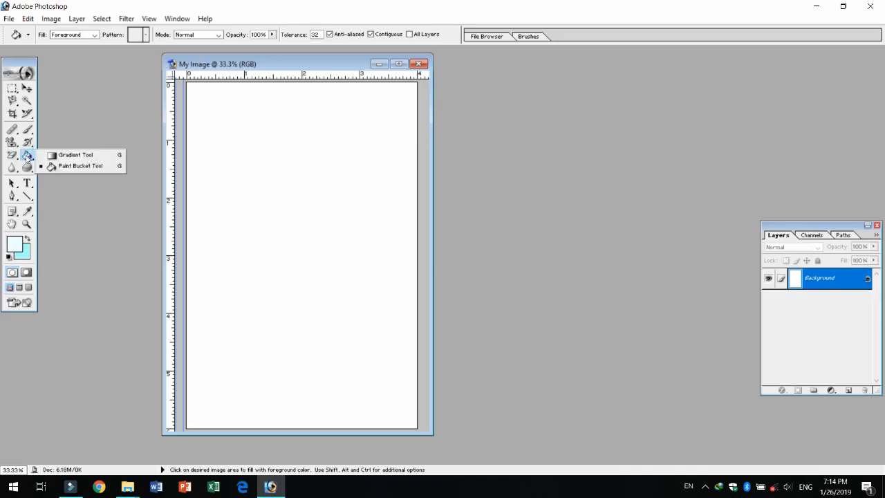
click(71, 168)
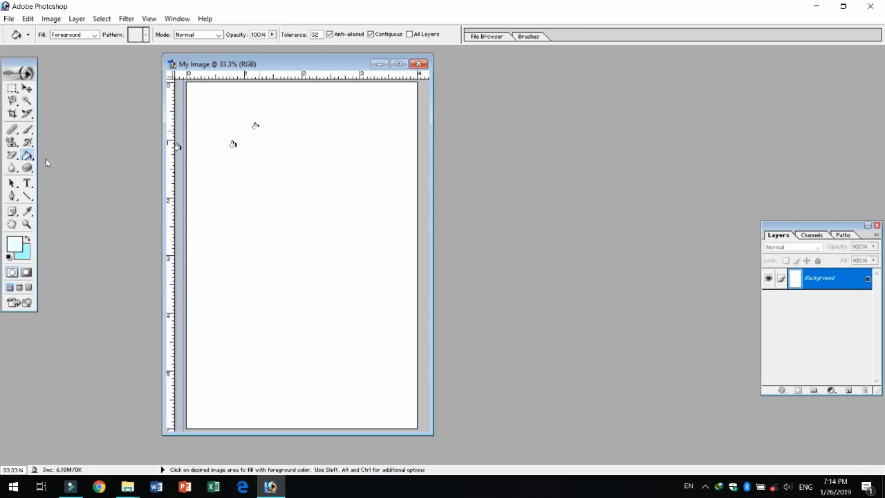
click(255, 126)
key(ctrl+z)
Set the foreground color to a light yellow and fill the Background layer with it using the Paint Bucket
click(12, 244)
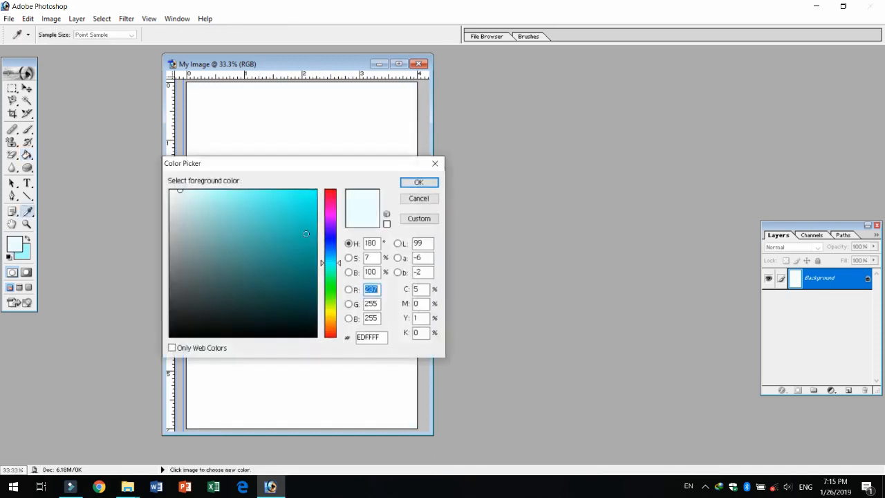
click(330, 241)
drag(283, 213, 251, 190)
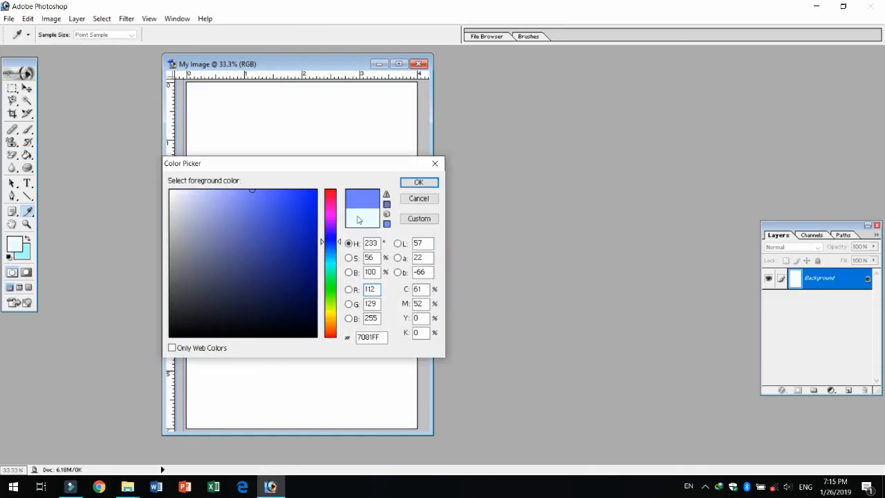
click(331, 318)
mouse_move(270, 244)
mouse_down()
mouse_move(227, 172)
mouse_move(243, 185)
mouse_up()
click(419, 182)
key(g)
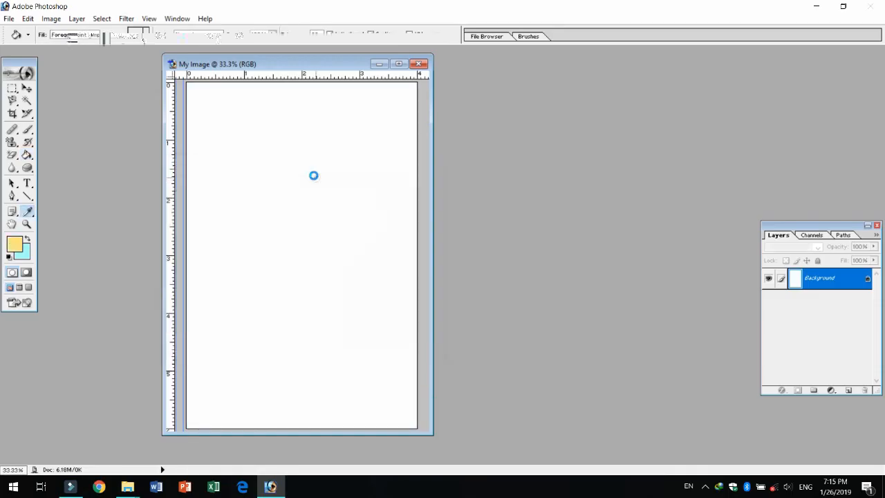
click(314, 175)
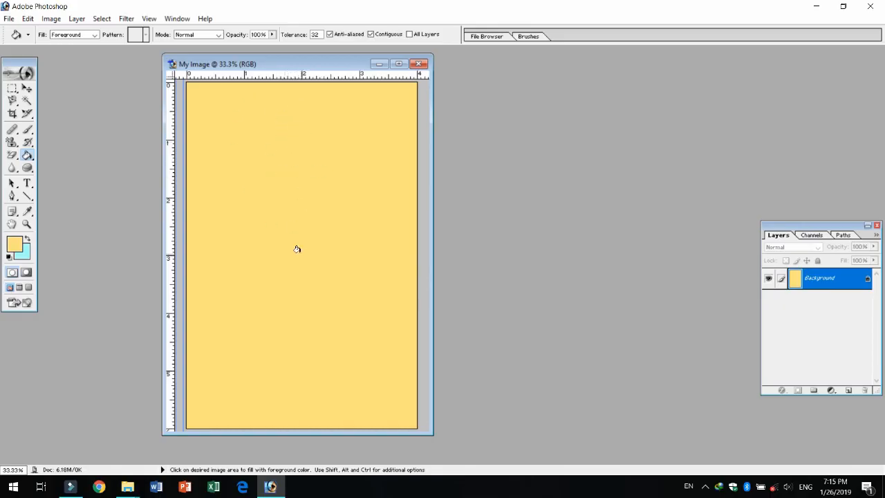
Select the Gradient Tool and open the Gradient Editor for the orange-white-green gradient
click(29, 157)
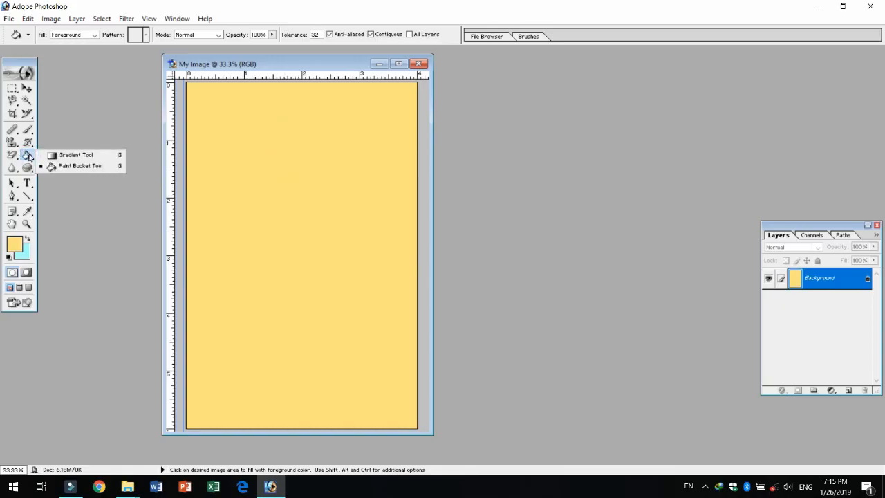
click(68, 155)
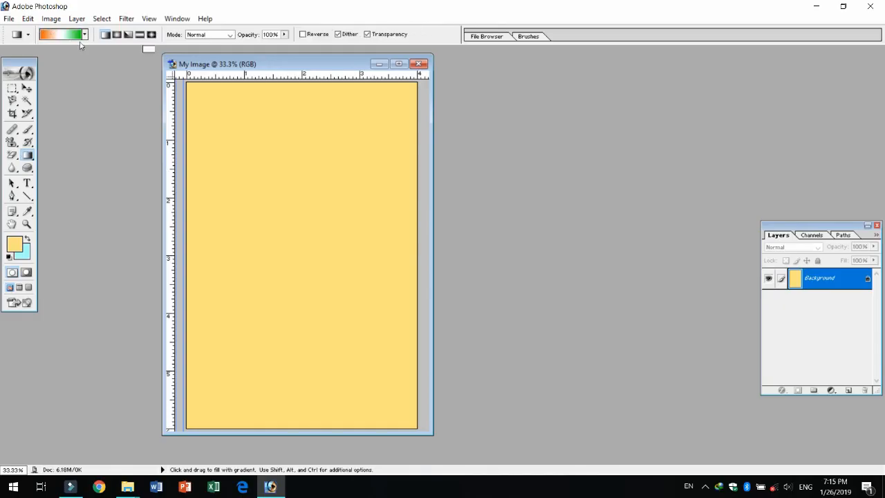
click(152, 36)
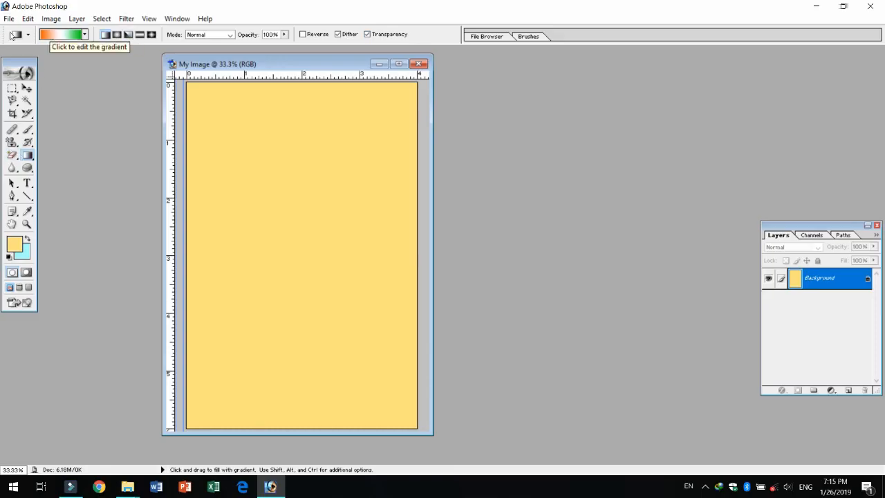
key(i)
click(59, 34)
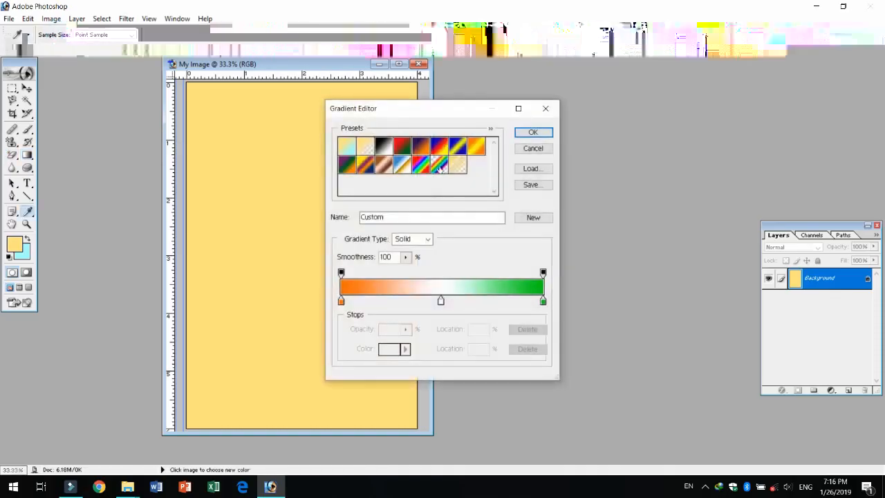
Examine the color settings of the gradient's orange and white stops, cancelling each color picker, and select the green stop
click(340, 303)
click(389, 349)
click(412, 197)
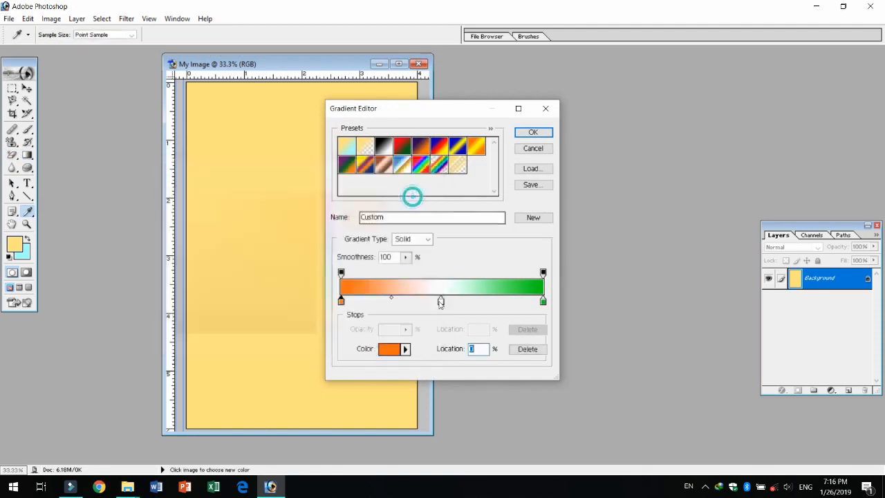
click(441, 303)
click(397, 348)
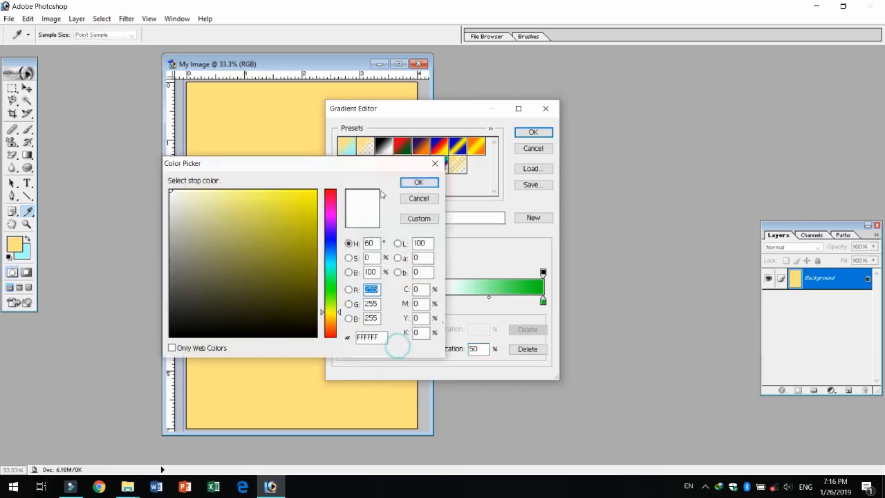
click(419, 197)
click(543, 301)
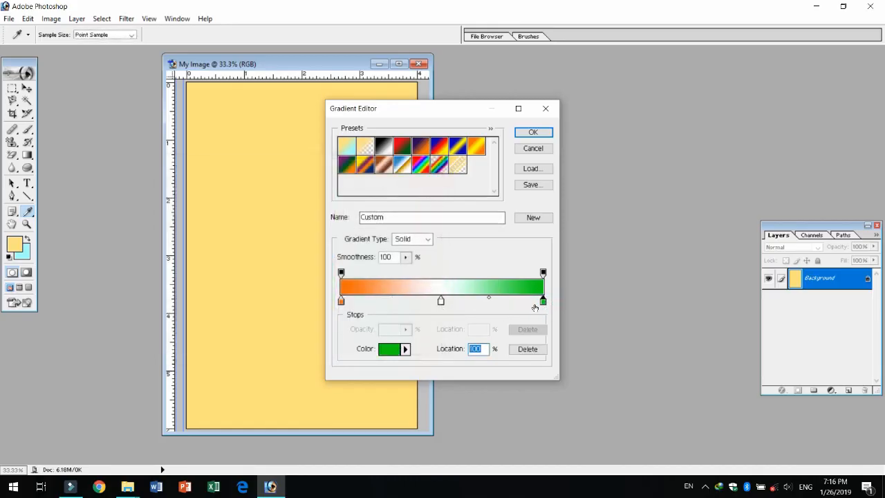
Move the midpoint between the white and green stops to 54%, and try the white stop at 44% before returning it to 50%
mouse_move(489, 300)
mouse_down()
mouse_move(464, 300)
mouse_move(495, 302)
mouse_up()
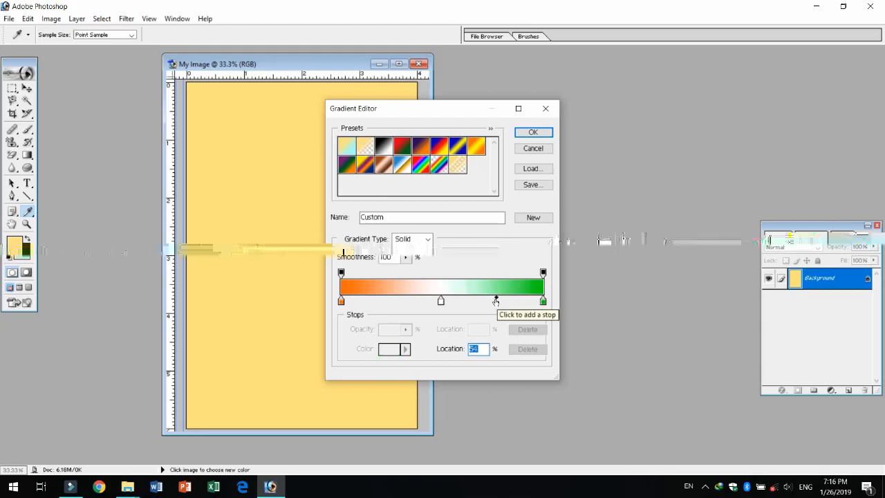
mouse_move(543, 302)
mouse_down()
mouse_move(524, 301)
mouse_move(543, 301)
mouse_up()
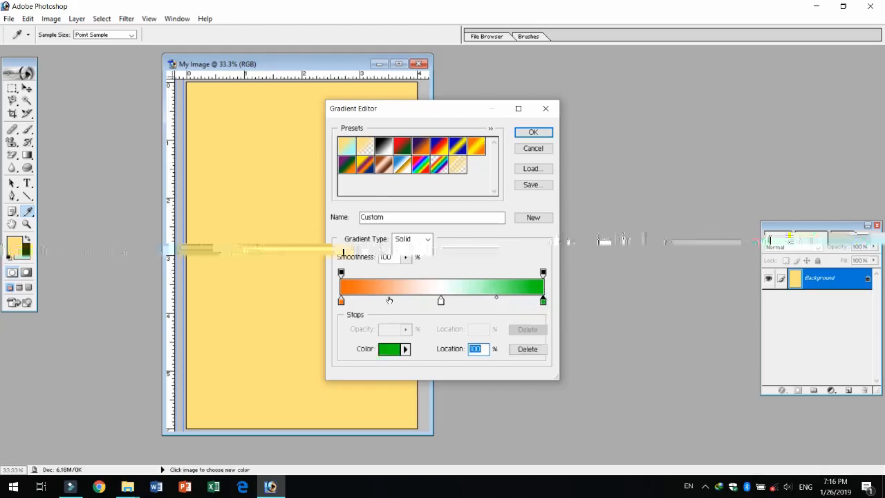
mouse_move(446, 302)
mouse_down()
mouse_move(468, 303)
mouse_move(412, 302)
mouse_move(429, 302)
mouse_up()
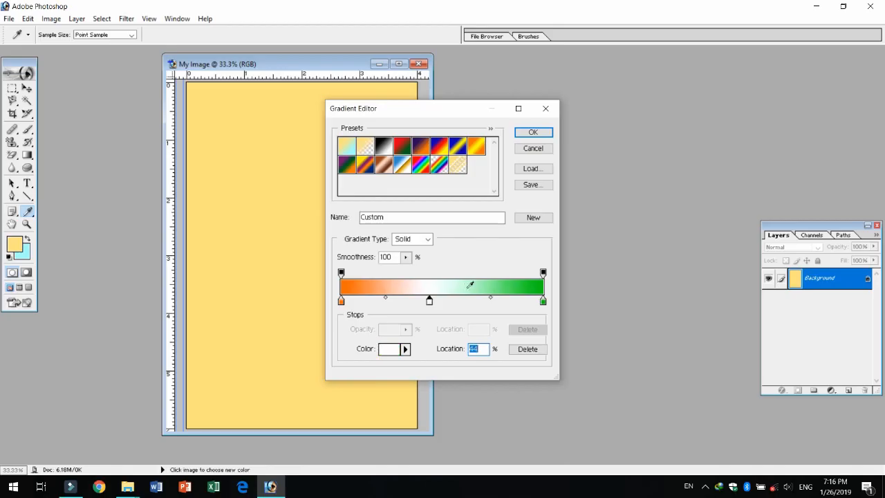
drag(430, 302, 440, 302)
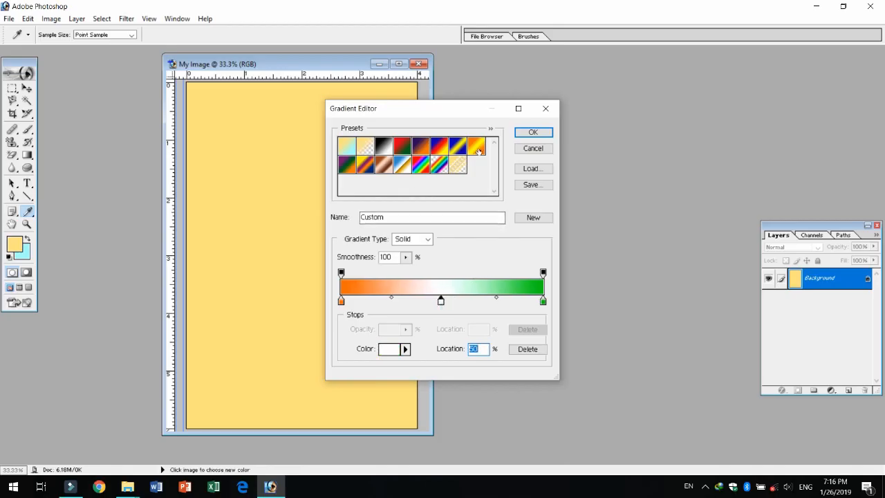
Accept the orange-white-green gradient settings and maximize the My Image document window
click(533, 131)
double_click(305, 64)
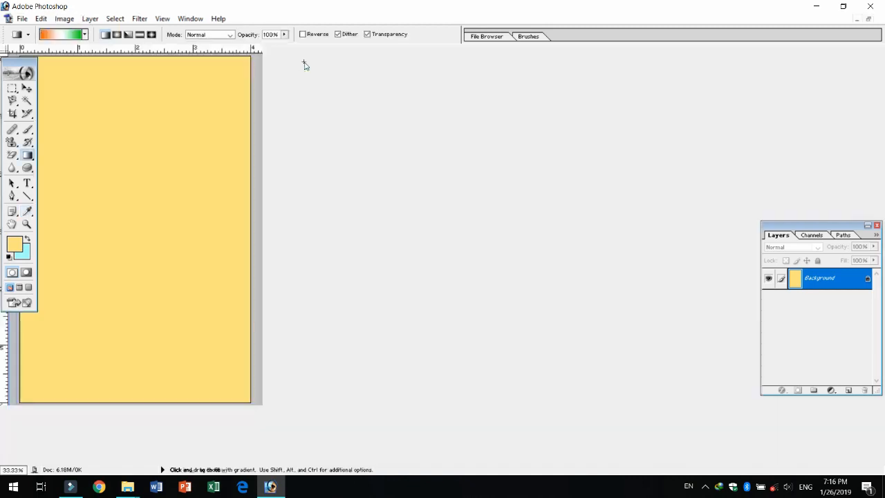
click(447, 239)
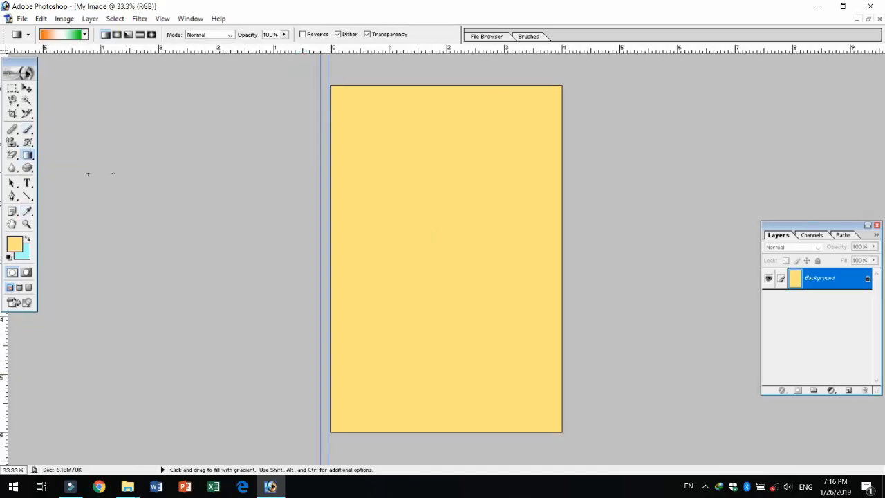
Fill the Background layer with the orange-white-green linear gradient, trying different directions and lengths and ending with a nearly vertical blend across the middle
drag(440, 85, 443, 145)
drag(444, 225, 446, 432)
drag(363, 228, 508, 224)
drag(457, 187, 464, 266)
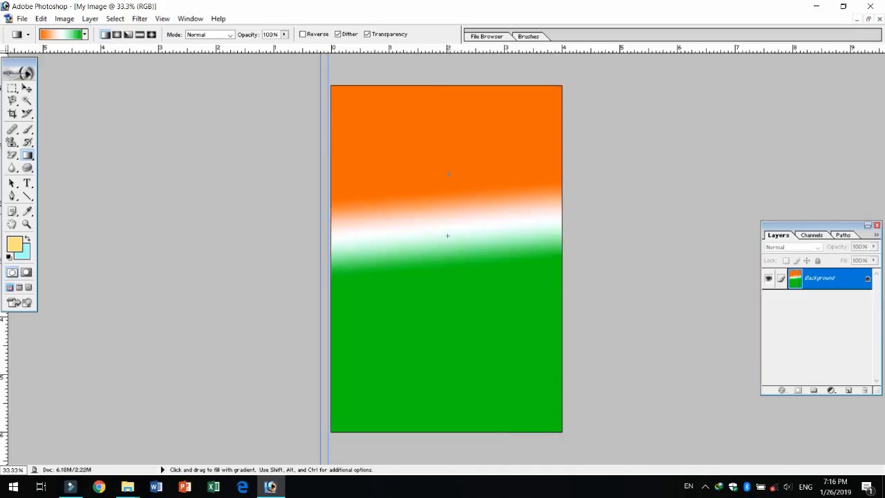
drag(448, 236, 451, 267)
drag(457, 181, 466, 318)
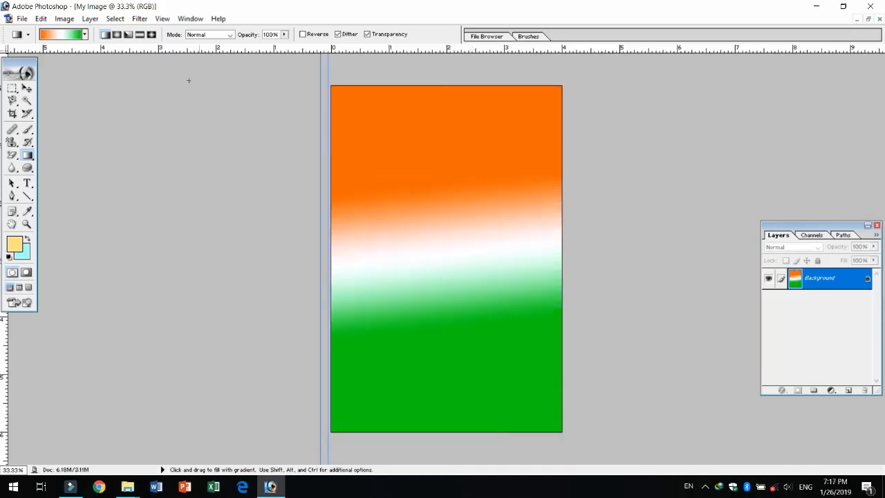
Fill the Background layer with the orange-white-green gradient in the radial style, trying different centers and radii and ending with a large circle near the canvas top
click(117, 34)
drag(451, 240, 466, 300)
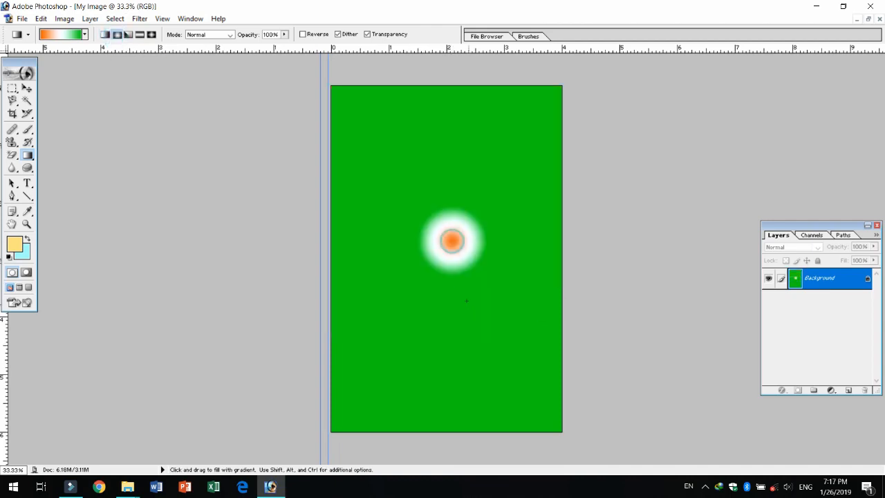
drag(425, 200, 428, 301)
drag(444, 217, 455, 315)
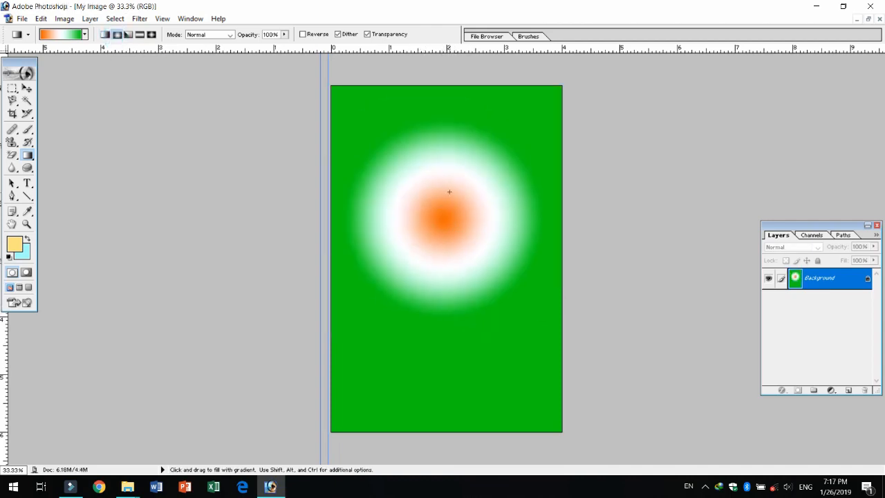
drag(450, 192, 470, 325)
drag(458, 257, 460, 247)
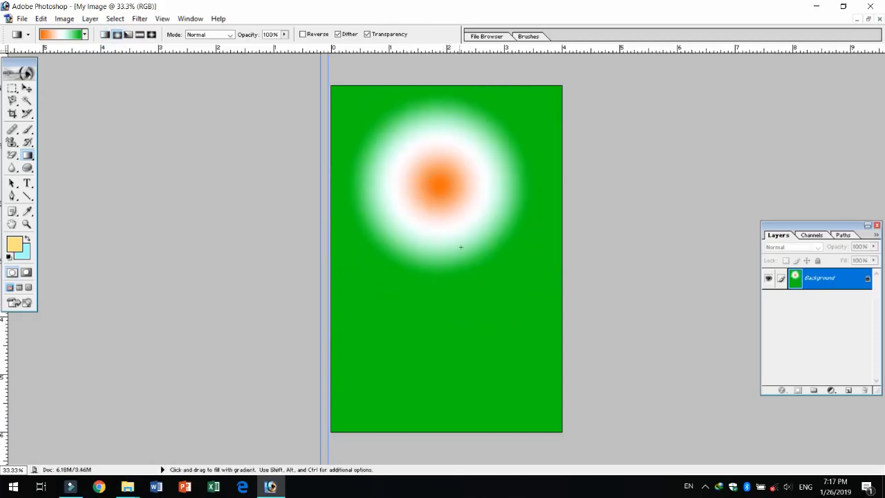
drag(460, 172, 497, 309)
drag(445, 302, 452, 277)
drag(444, 214, 449, 277)
drag(474, 215, 473, 325)
drag(413, 187, 432, 256)
drag(436, 162, 498, 318)
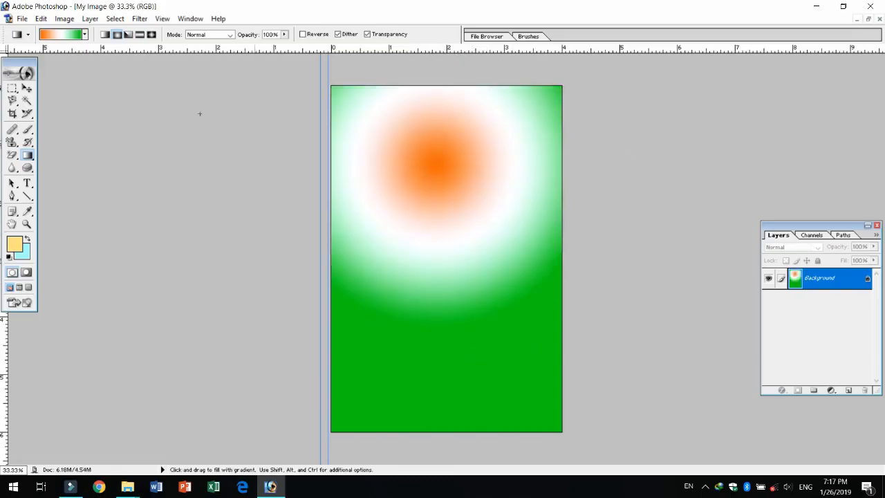
Load the Orange, Yellow, Orange gradient preset and fill the Background layer with it in the radial style, centered in the upper half
click(47, 32)
click(476, 146)
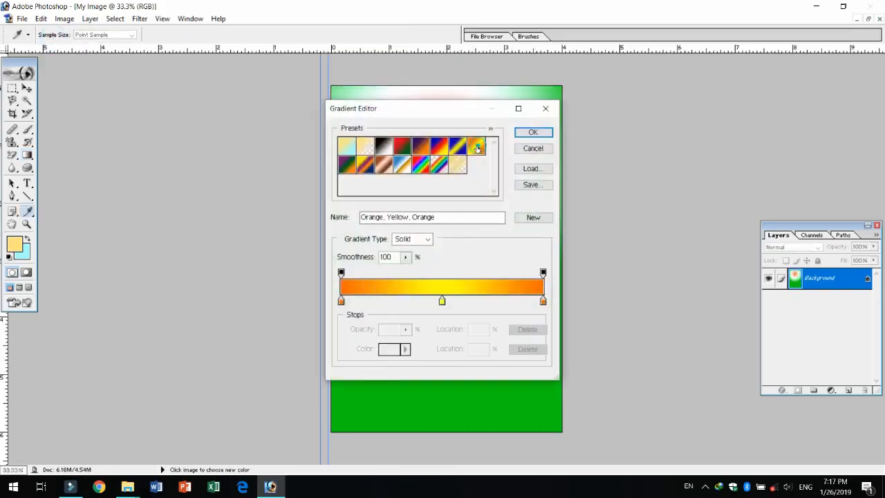
click(533, 132)
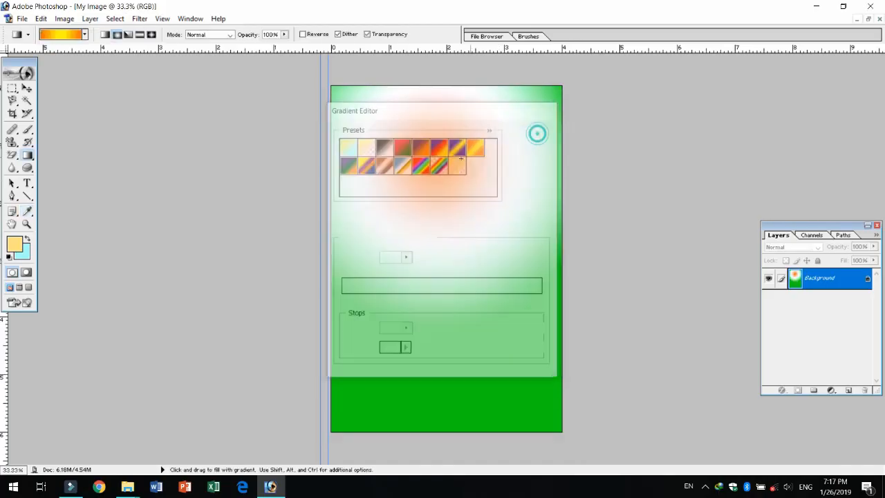
drag(436, 164, 442, 231)
drag(446, 185, 455, 292)
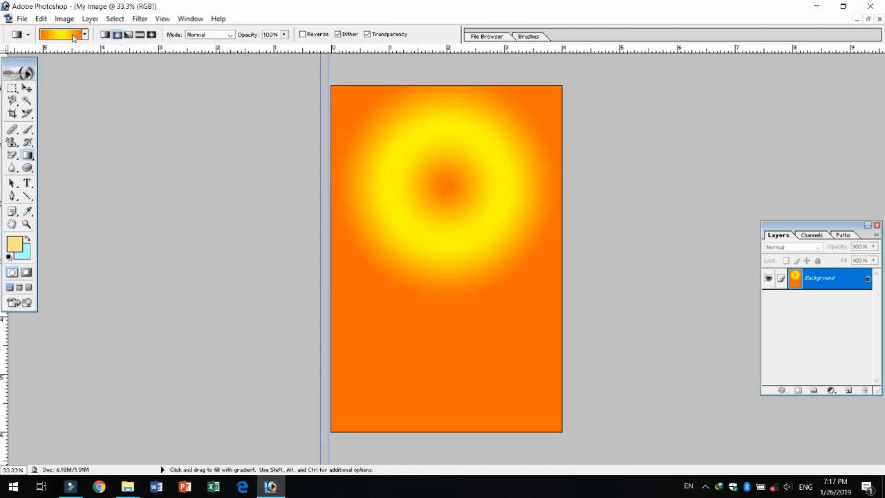
Try the angle style of the Orange, Yellow, Orange gradient on the Background layer, followed by a reflected fill
click(128, 35)
drag(449, 266, 447, 271)
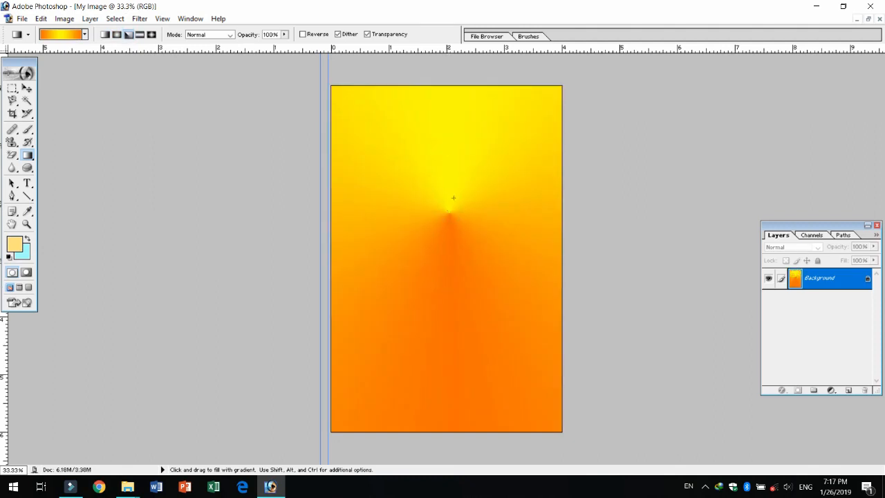
drag(448, 150, 454, 192)
drag(443, 132, 446, 181)
drag(460, 151, 462, 217)
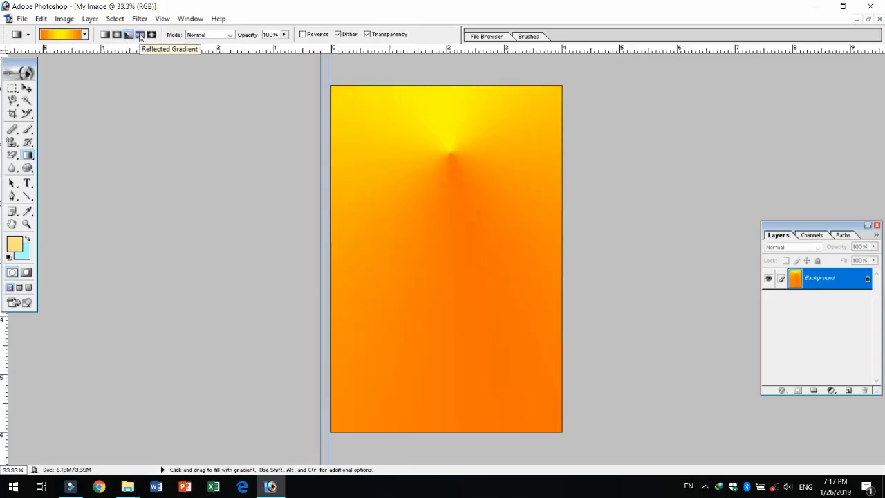
click(140, 34)
drag(459, 179, 450, 336)
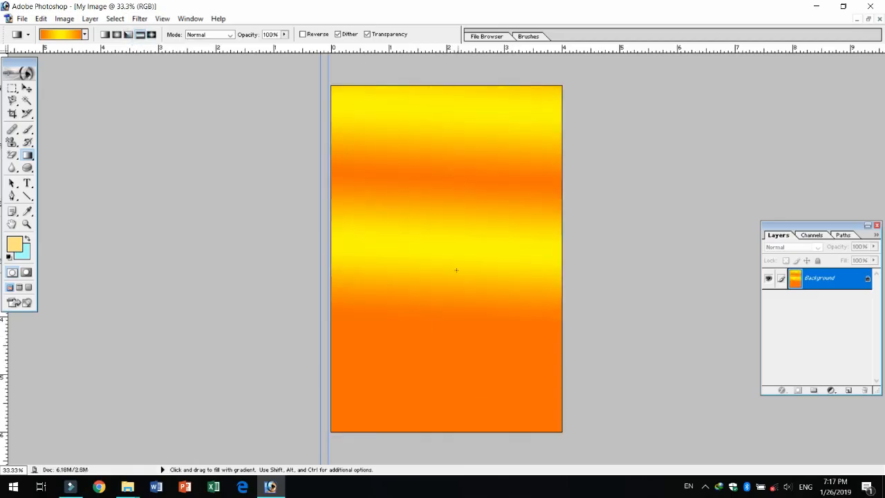
Switch to the diamond gradient style and fill the Background layer with a tilted orange-yellow diamond in the upper half
click(151, 34)
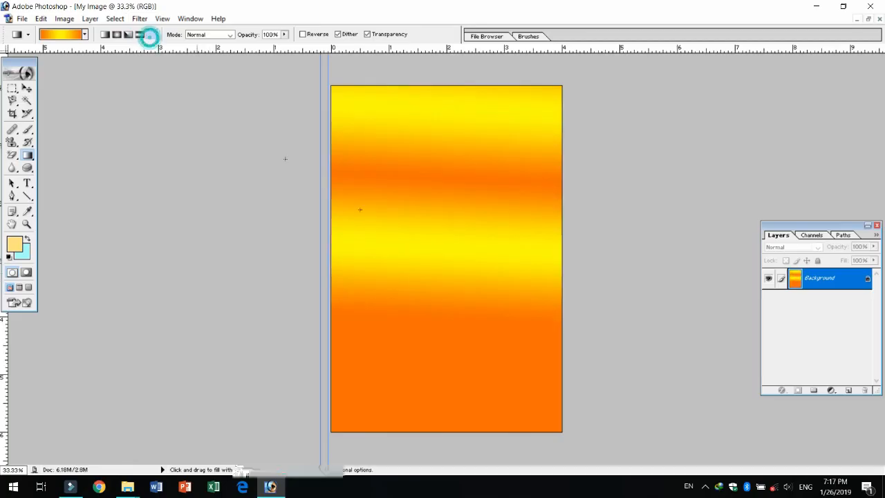
drag(429, 193, 465, 271)
drag(434, 178, 454, 262)
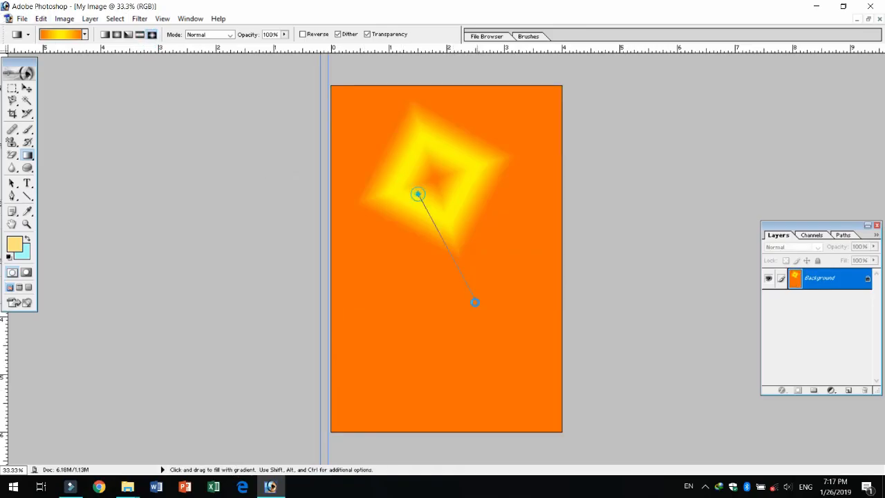
drag(475, 302, 475, 302)
drag(424, 201, 355, 270)
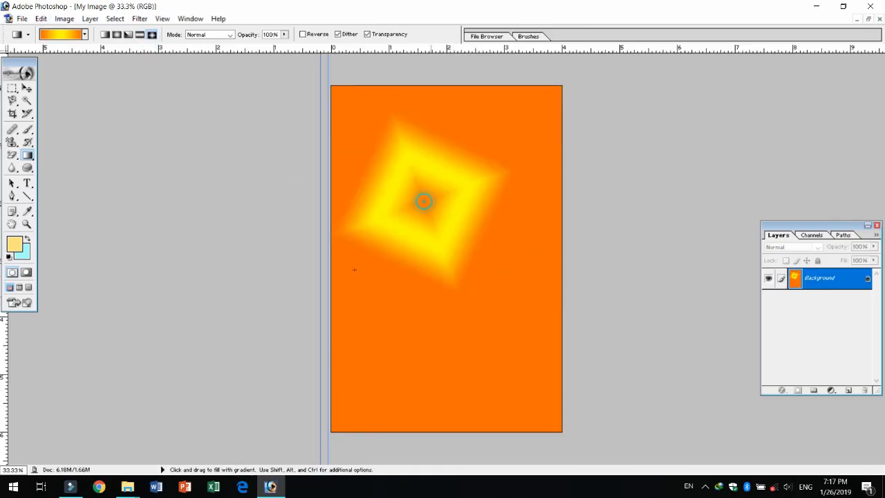
Set the Paint Bucket Tool to Pattern fill and apply a gray stone-like pattern to the orange surround and the yellow diamond ring
click(27, 156)
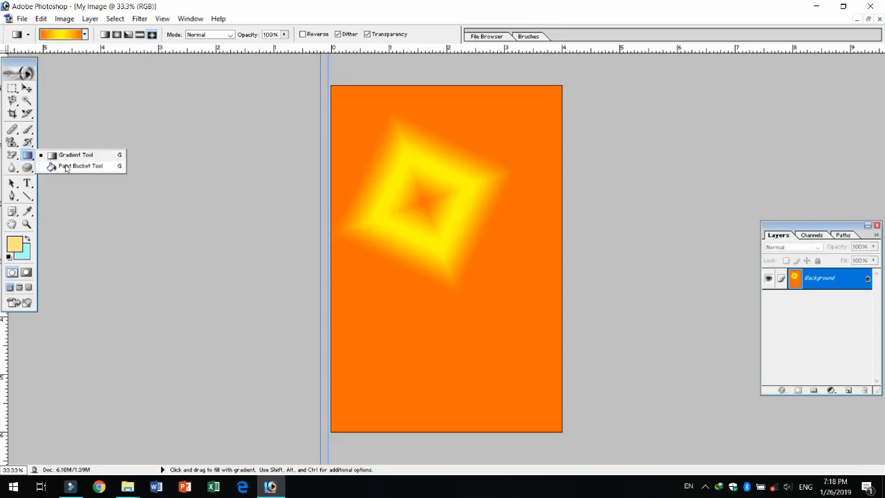
click(71, 166)
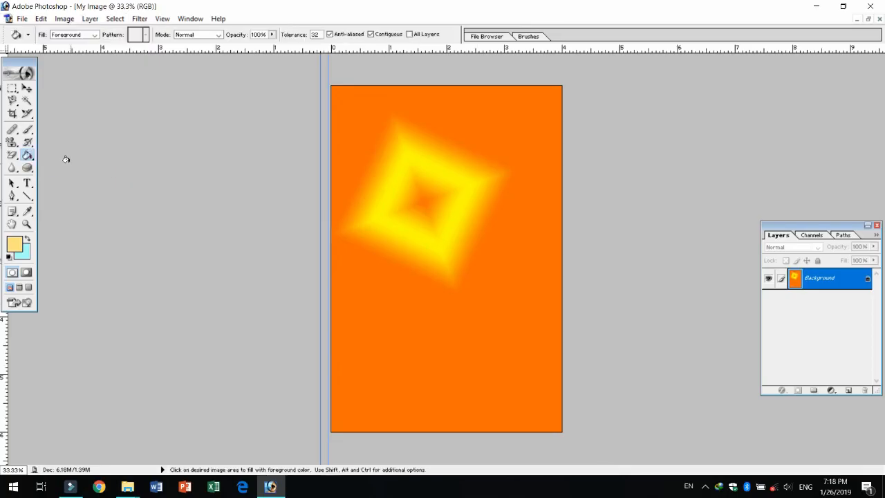
click(96, 35)
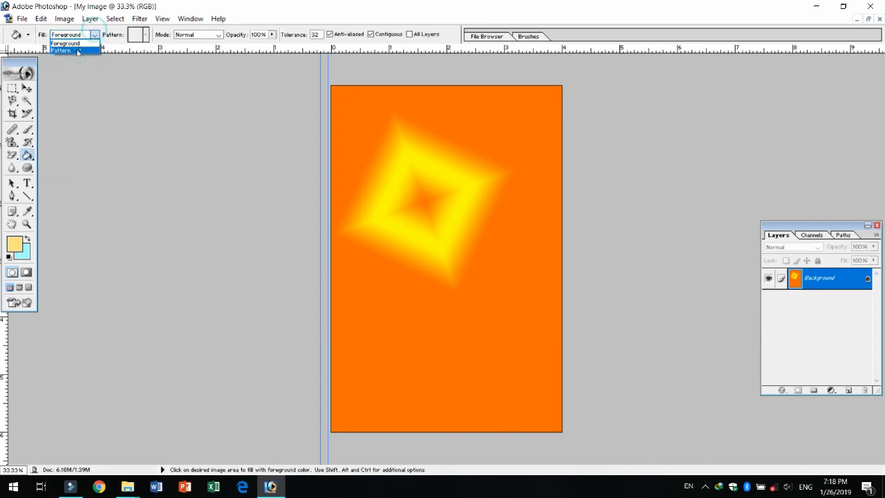
click(79, 45)
click(92, 35)
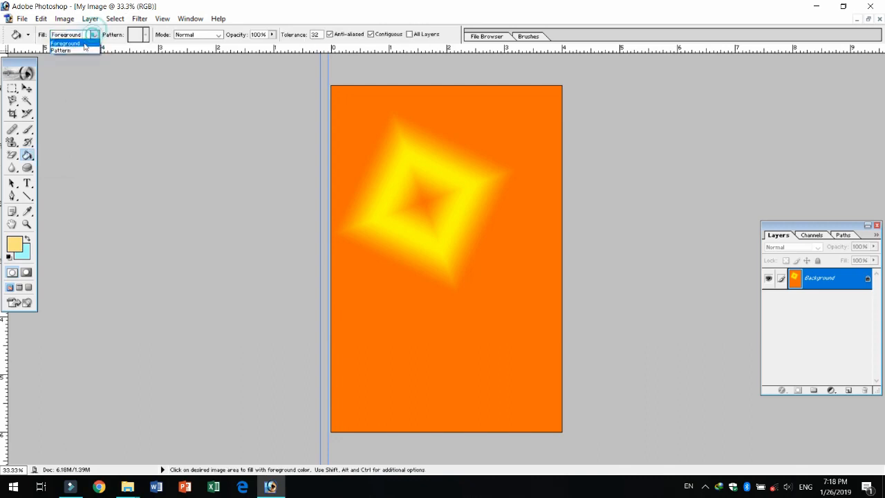
click(80, 50)
click(145, 34)
click(118, 77)
click(415, 132)
click(520, 271)
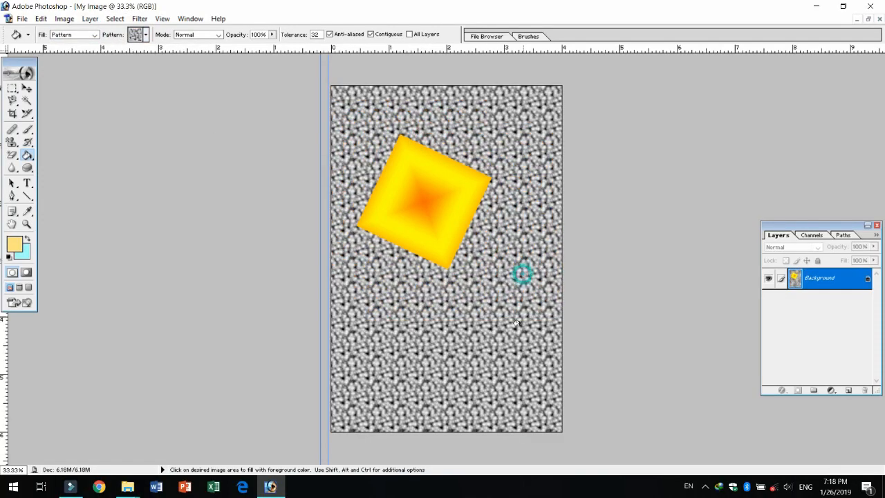
click(470, 194)
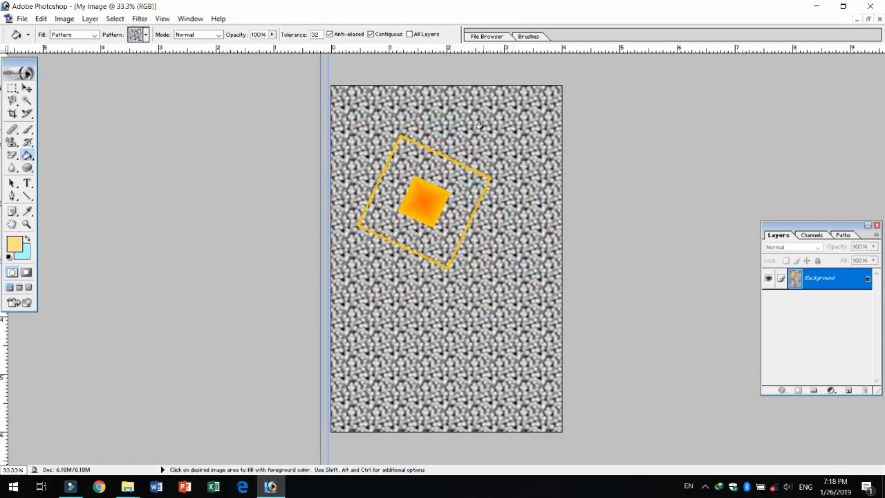
Clear the whole Background layer and fill it with the purple pattern, leaving nothing selected
click(146, 35)
click(153, 102)
click(463, 159)
click(463, 159)
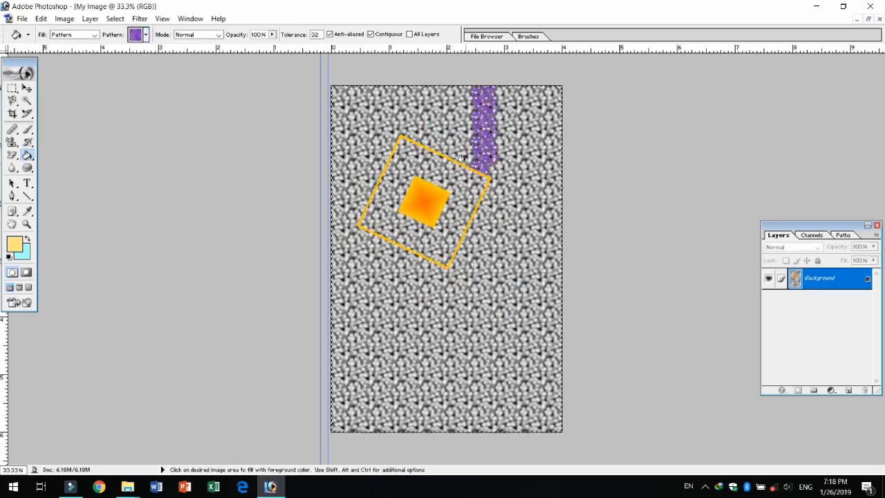
key(Delete)
click(442, 161)
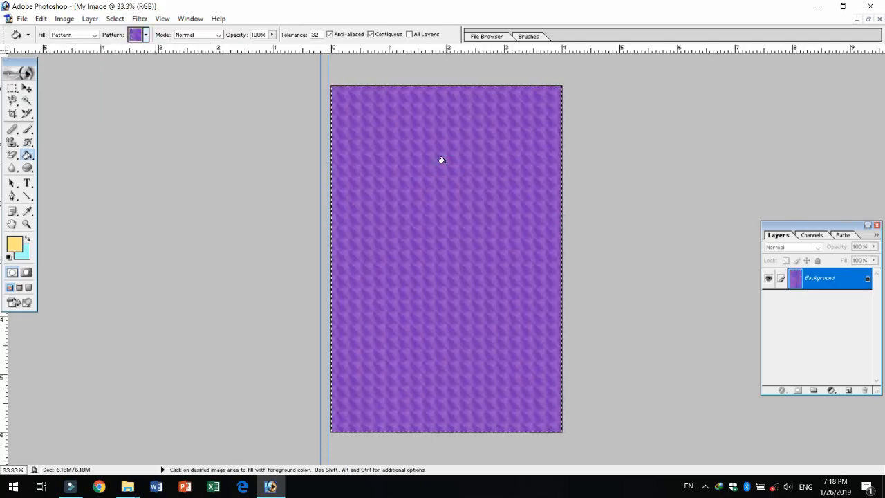
key(ctrl+d)
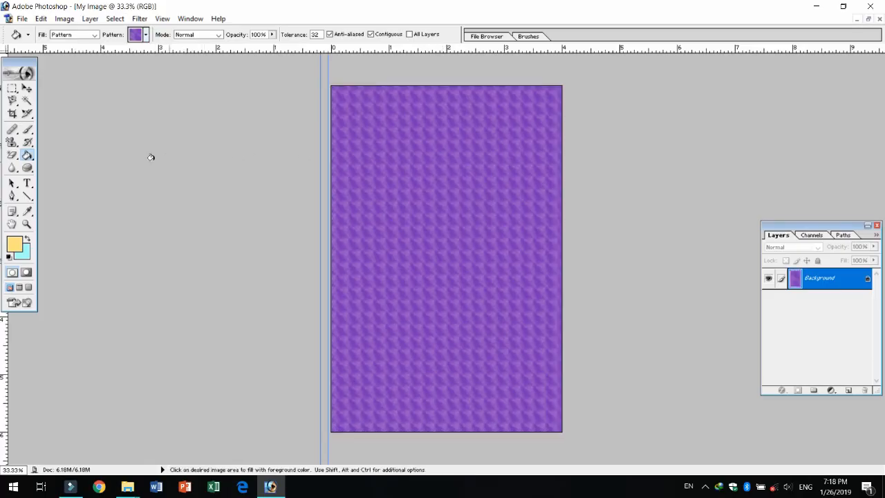
Select an area about 2 by 1.8 inches in the canvas's top-left corner with the Rectangular Marquee Tool
click(28, 156)
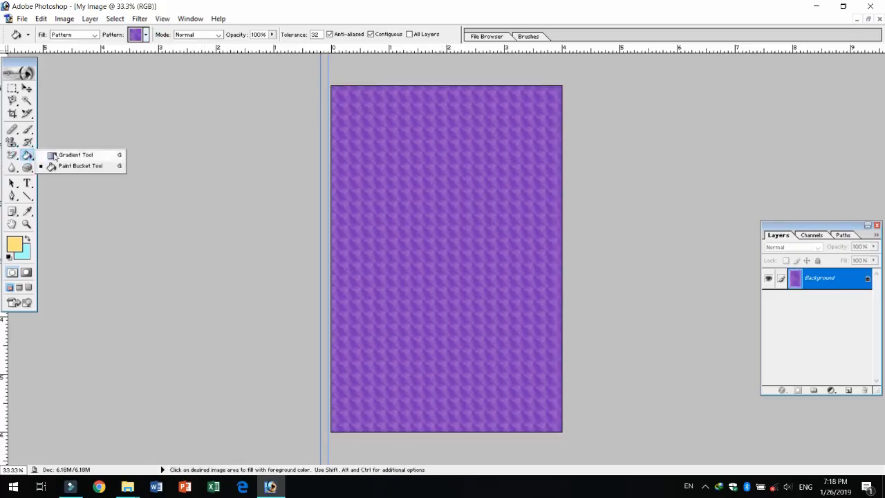
click(27, 157)
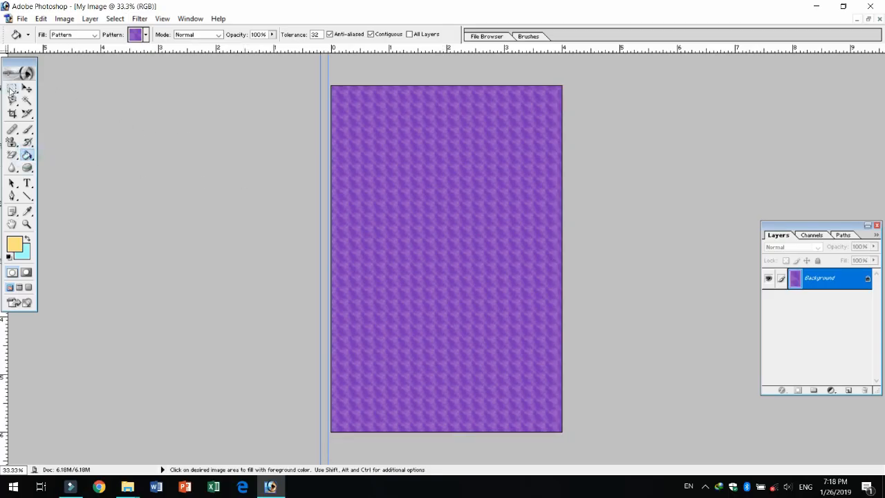
click(12, 90)
right_click(12, 89)
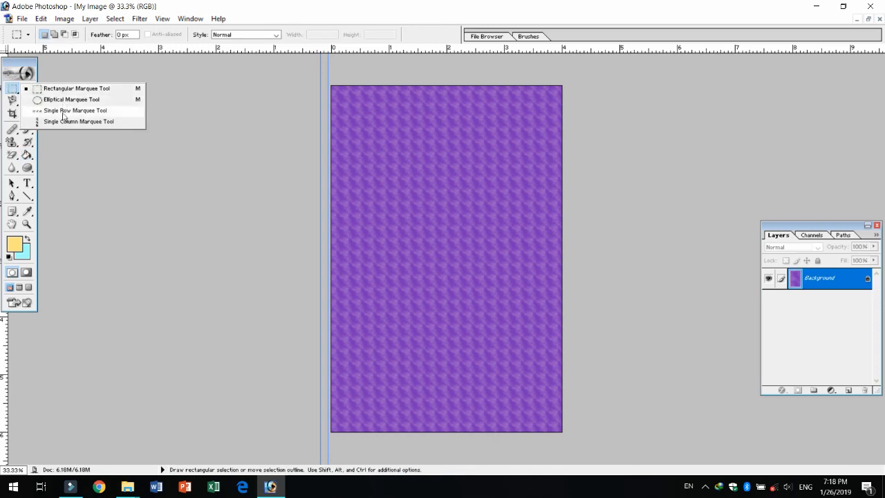
click(81, 89)
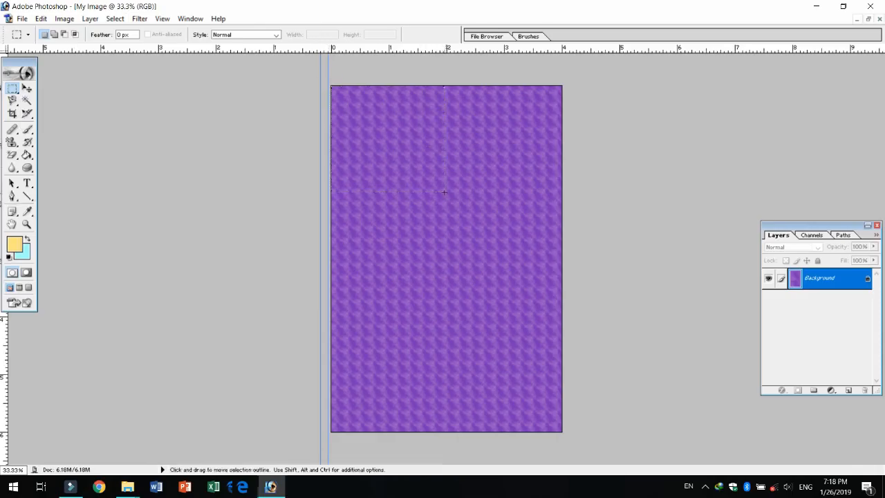
Zoom in and out on the selected area, ending at 66.7% magnification
key(ctrl+plus)
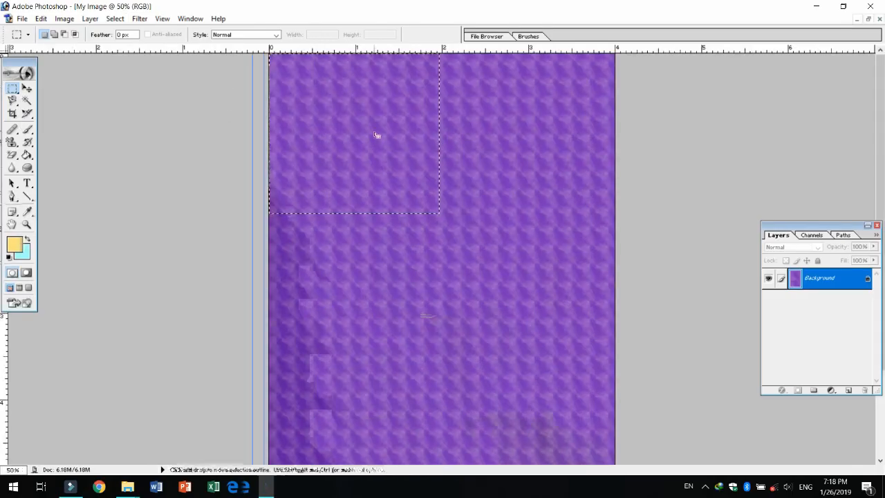
alt+click(379, 142)
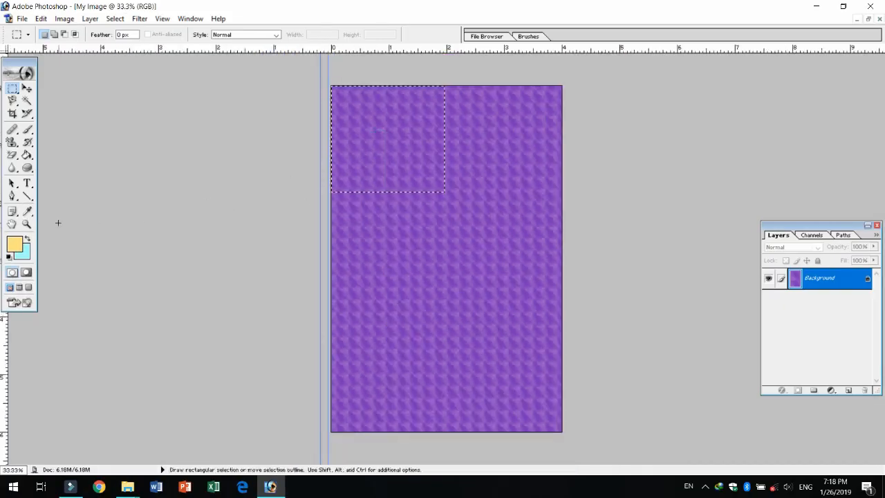
key(ctrl)
key(ctrl+space)
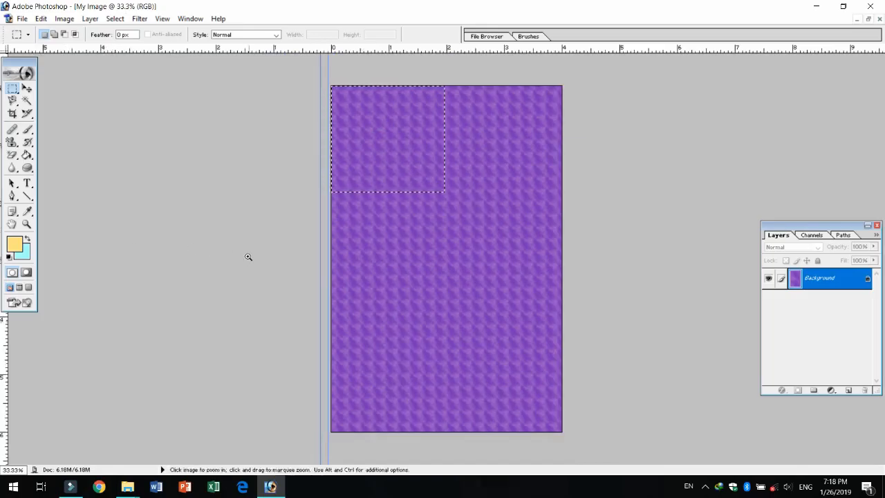
click(399, 144)
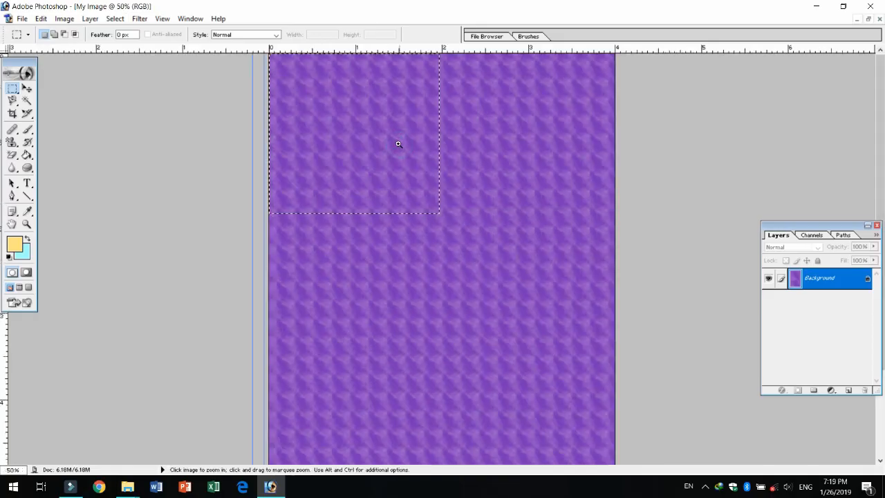
click(398, 144)
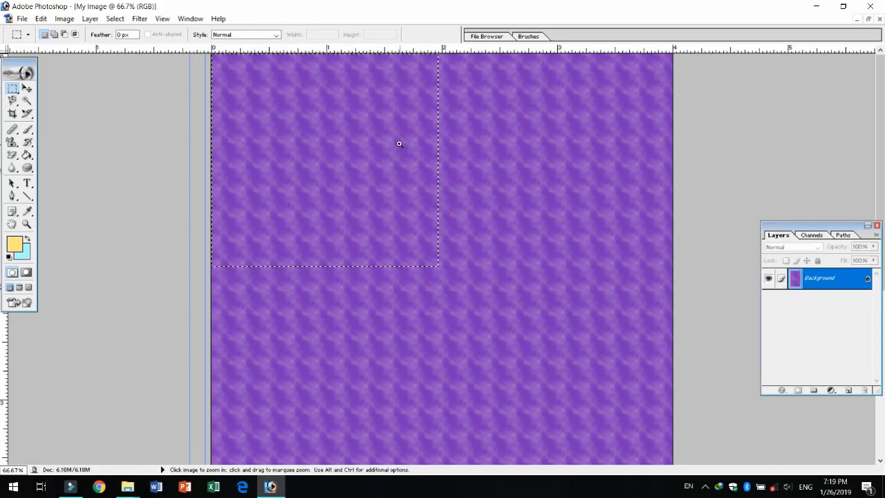
Zoom out of the purple pattern image to 33.3% magnification while keeping the corner selection active
key(alt)
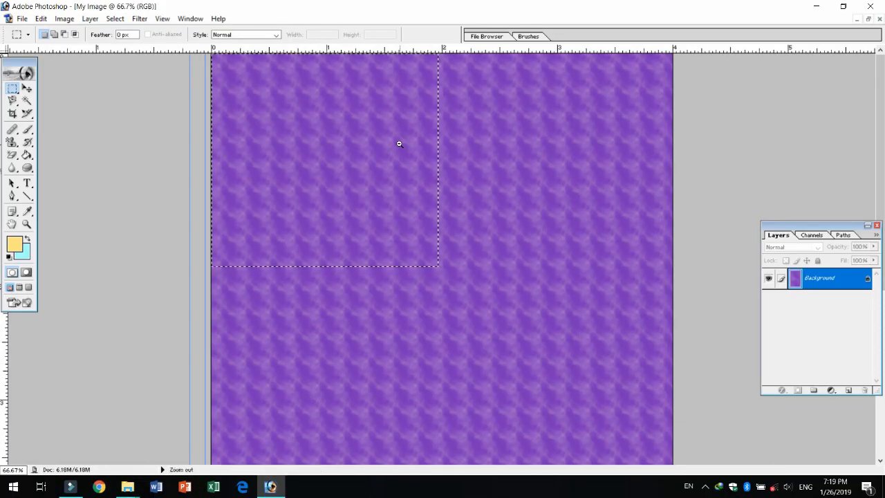
alt+click(399, 144)
alt+click(399, 143)
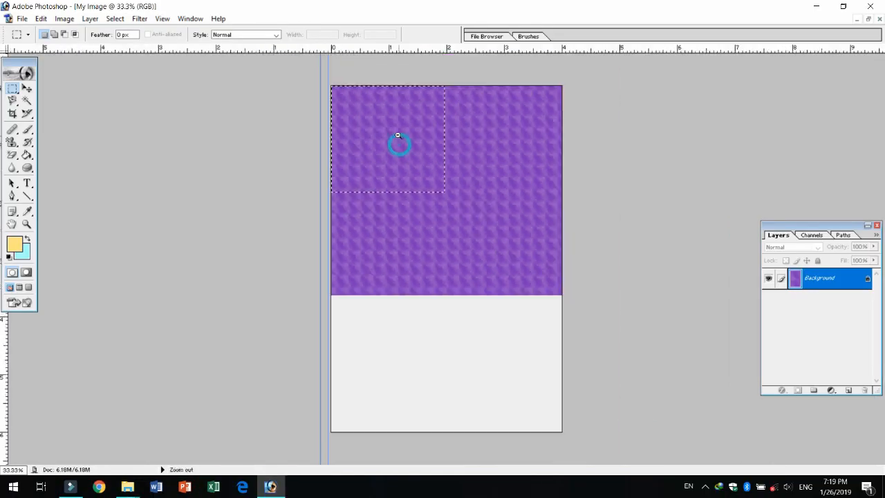
click(398, 134)
alt+click(399, 136)
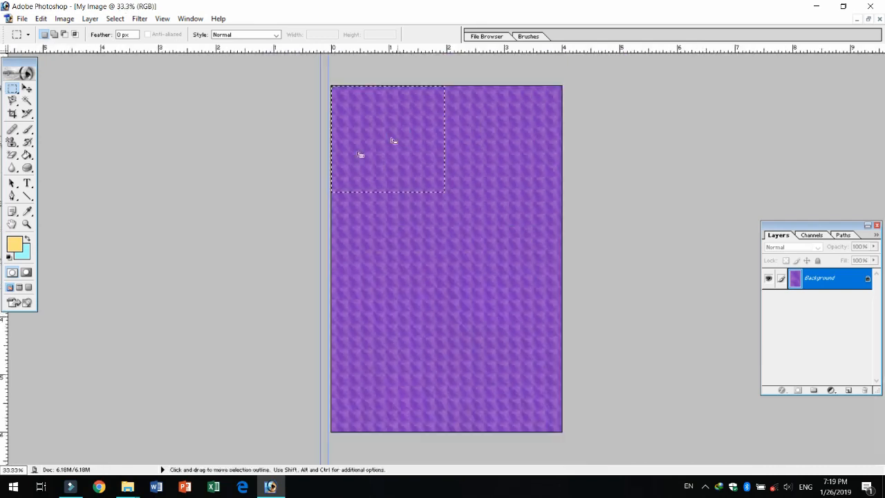
Zoom in near the selection's lower-right corner with the Zoom Tool and zoom back out to 33.3%
click(27, 225)
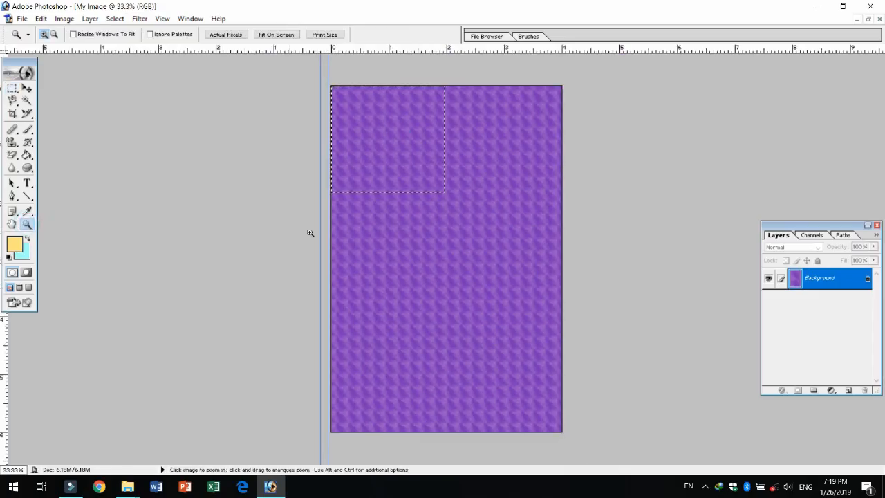
click(431, 186)
click(430, 184)
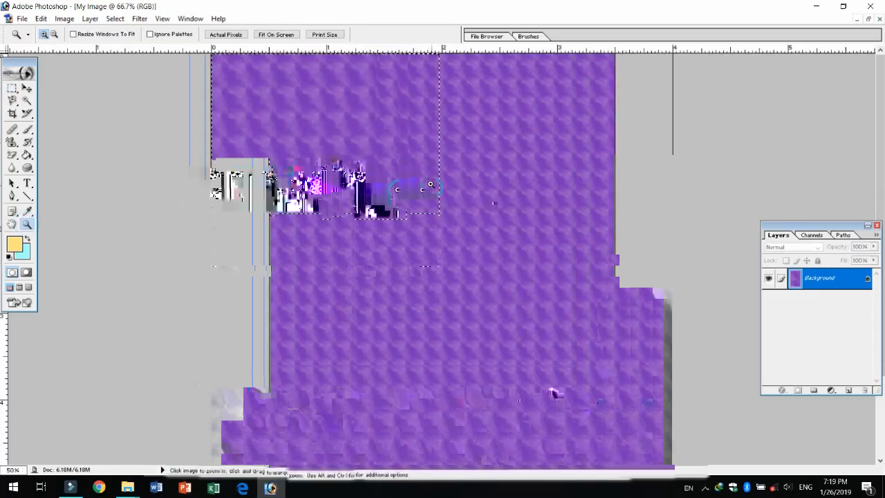
key(alt)
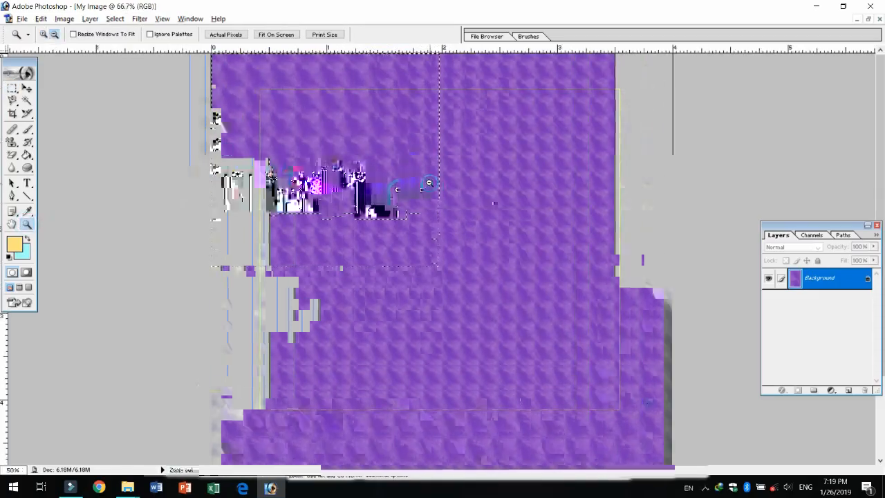
alt+click(429, 182)
alt+click(428, 182)
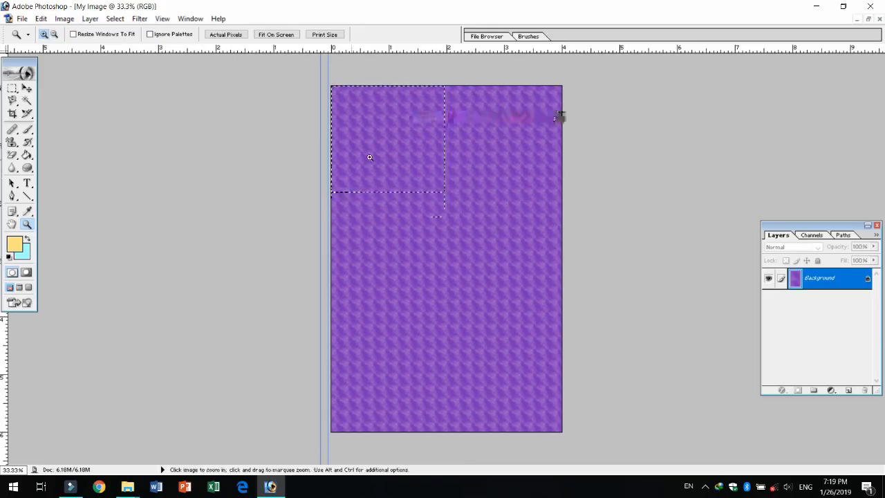
Try moving the selected pattern area down and right with the Move Tool, restore the document to a floating window, and return the area to its corner
click(26, 88)
drag(391, 162, 410, 193)
click(869, 19)
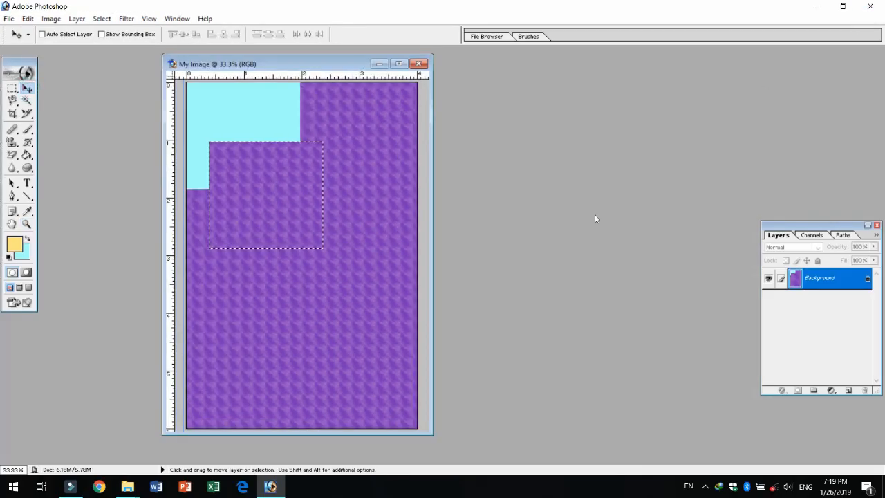
drag(276, 198, 254, 138)
Bring up the Open dialog and look through the Pictures and Documents libraries for an image
click(9, 19)
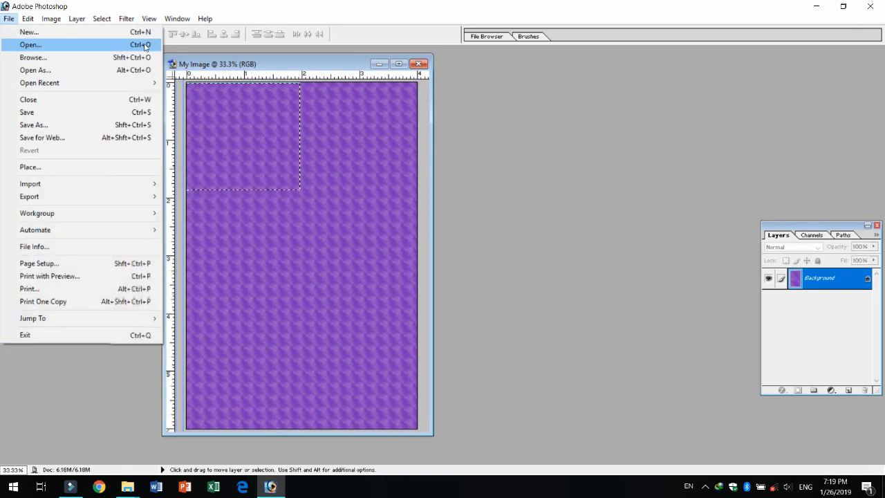
click(537, 145)
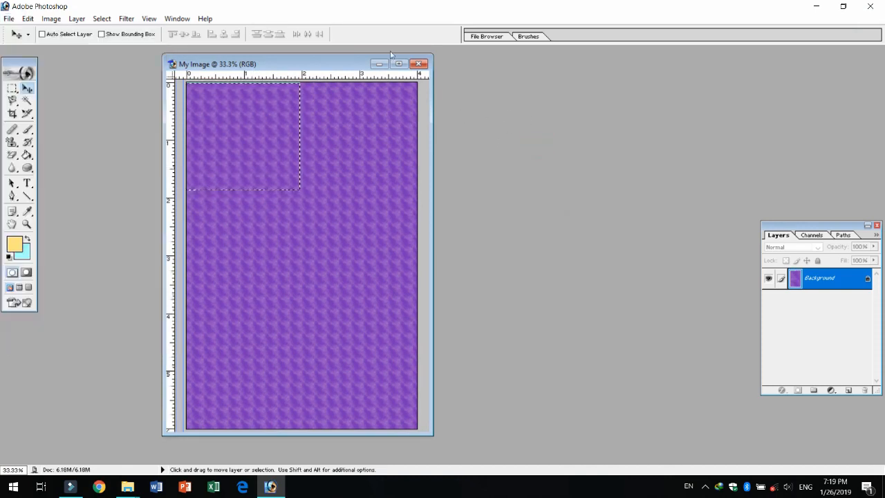
click(590, 202)
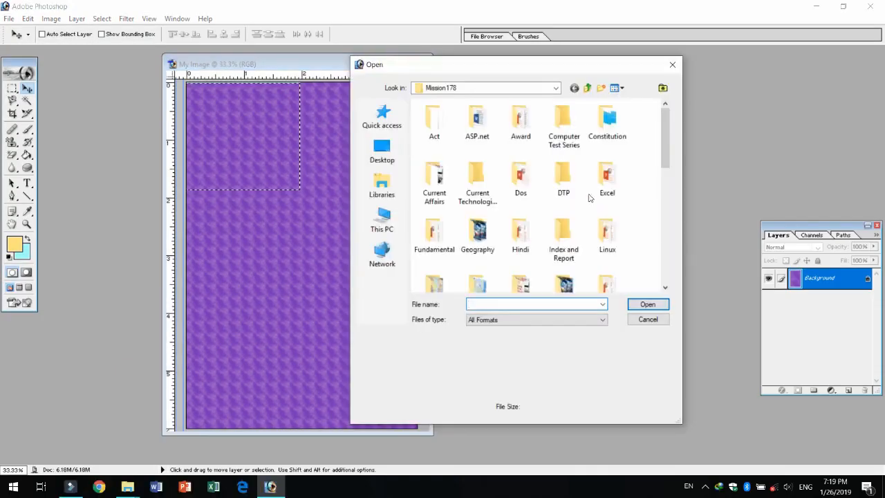
click(386, 197)
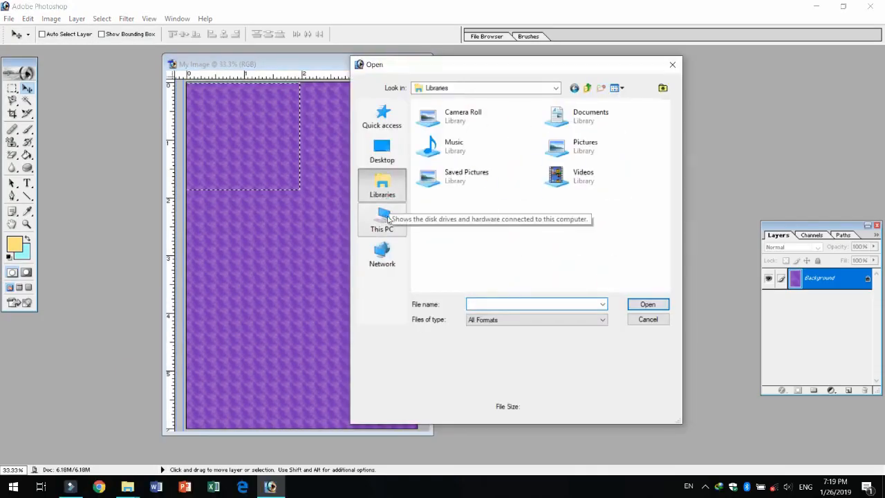
double_click(579, 147)
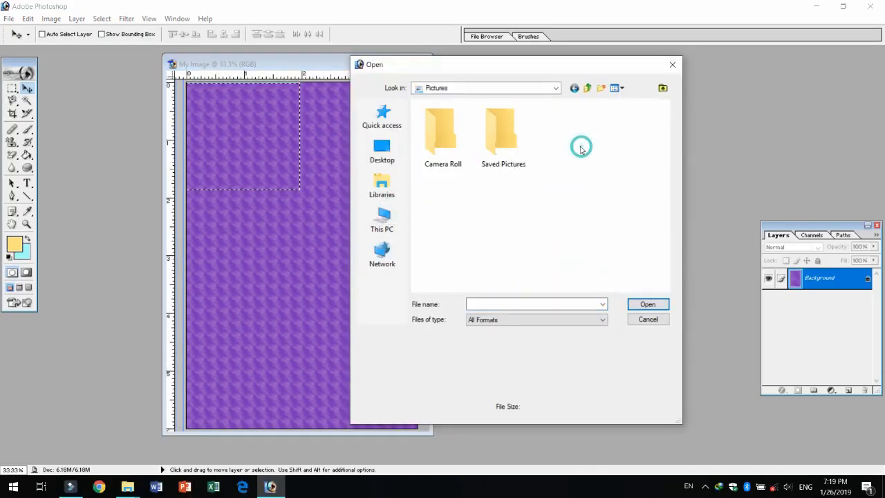
click(381, 187)
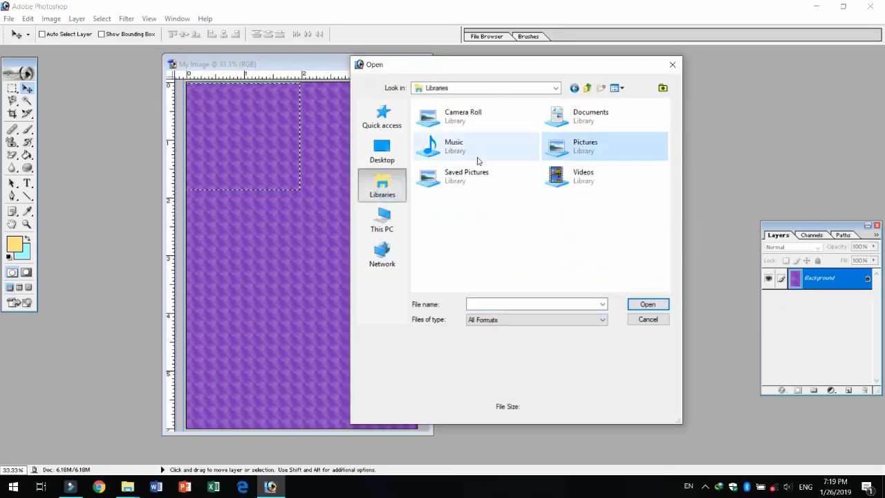
double_click(585, 116)
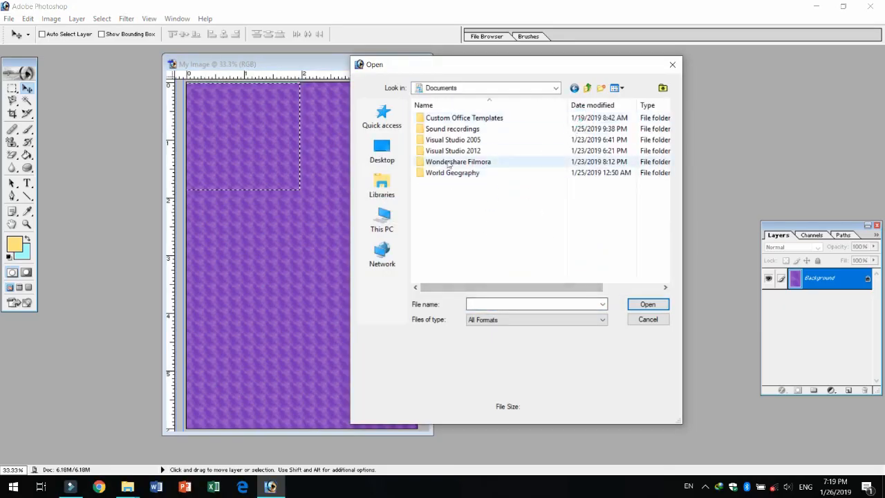
Open the 220px-Justin_Trudeau portrait image from the Downloads folder of This PC
click(381, 150)
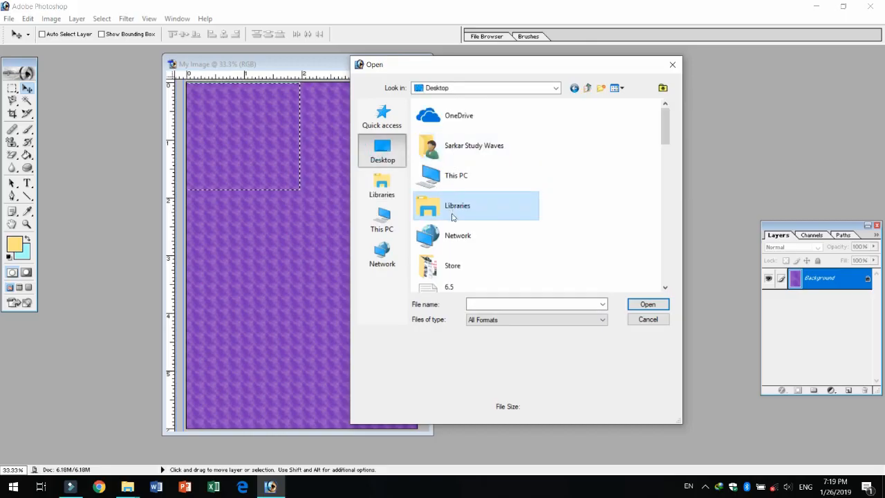
double_click(458, 176)
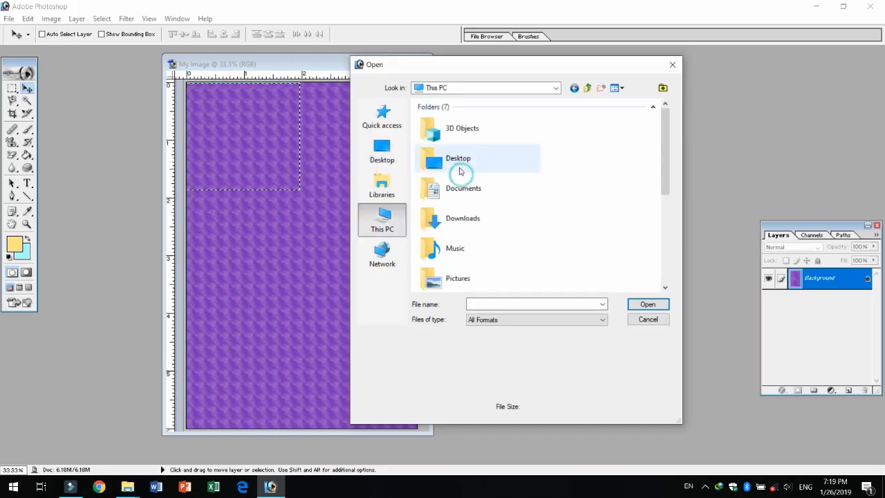
double_click(462, 217)
scroll(583, 216, down, 2)
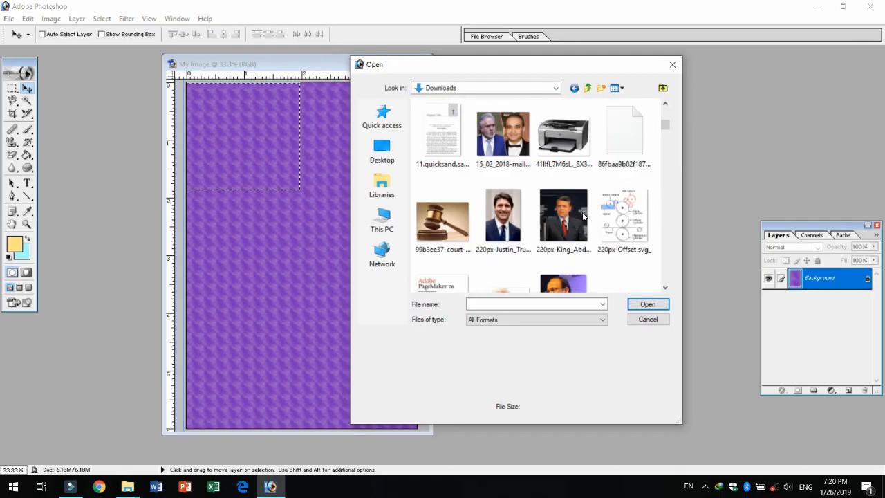
click(500, 212)
double_click(505, 206)
Close the My Image document without saving and show the portrait maximized at 200% magnification
drag(112, 69, 378, 98)
click(419, 64)
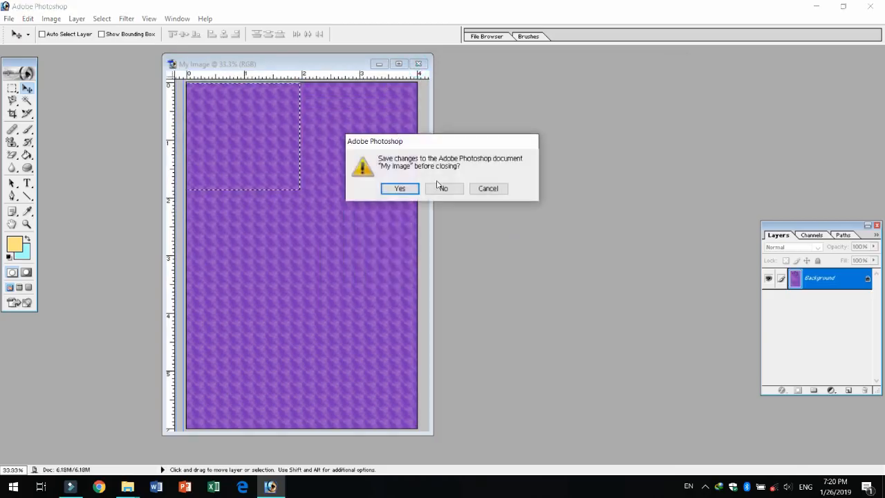
click(440, 186)
click(369, 112)
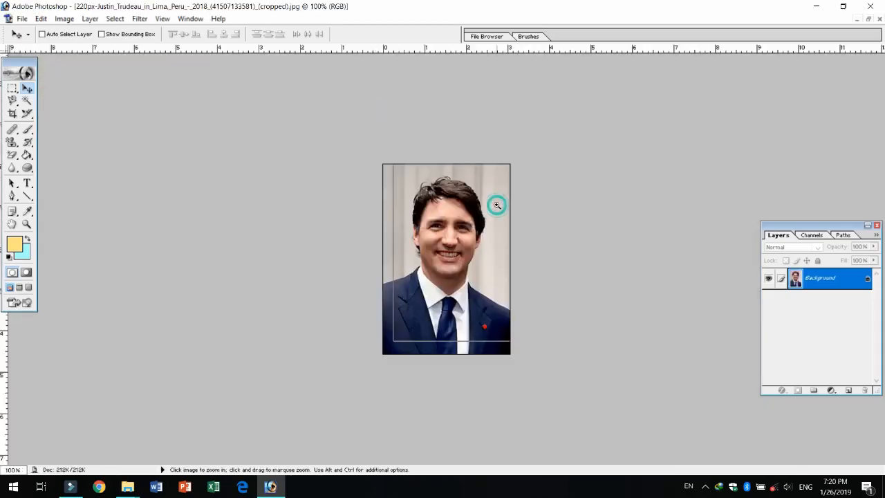
ctrl+click(496, 204)
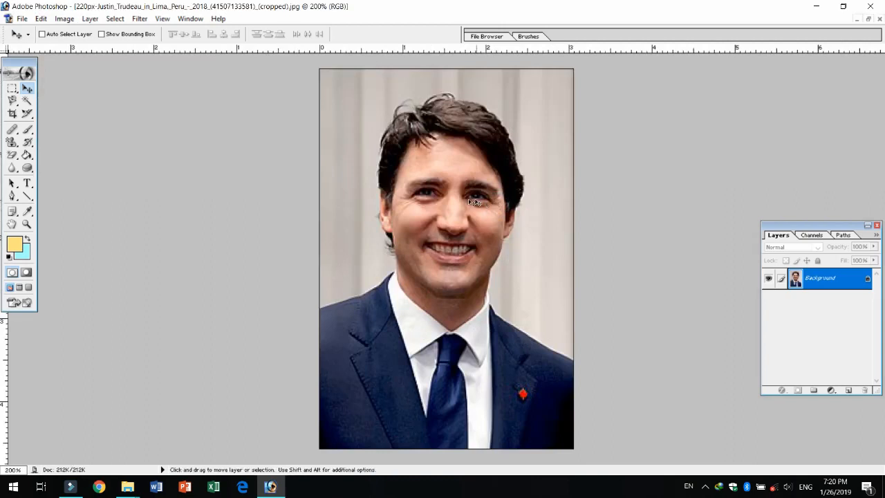
Select the red lapel pin with the Rectangular Marquee Tool and move that piece up onto the light background beside the neck
click(13, 89)
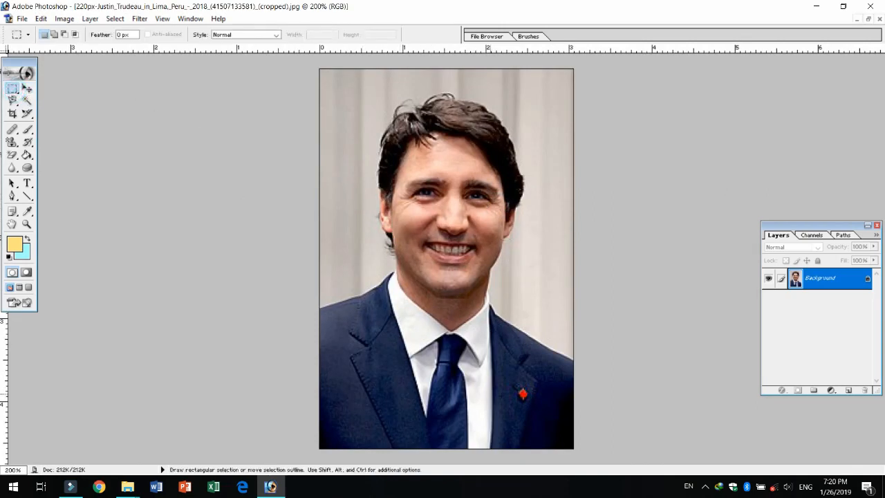
drag(506, 375, 534, 407)
click(28, 91)
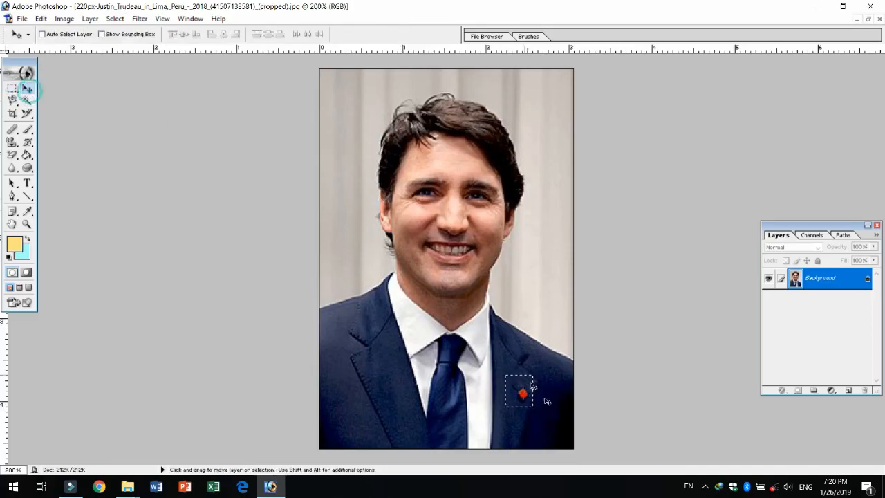
drag(520, 391, 538, 273)
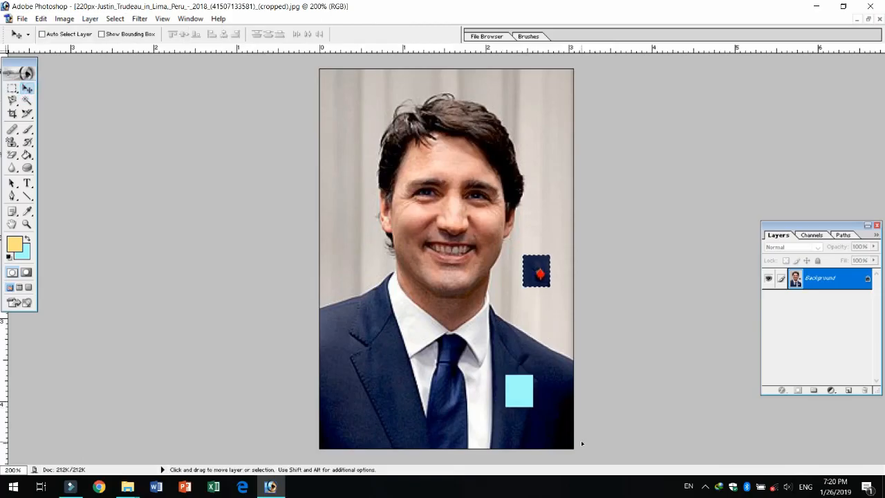
Select the lapel pin with the Elliptical Marquee Tool, move the oval piece onto the background beside the neck, and undo the move
drag(12, 88, 42, 102)
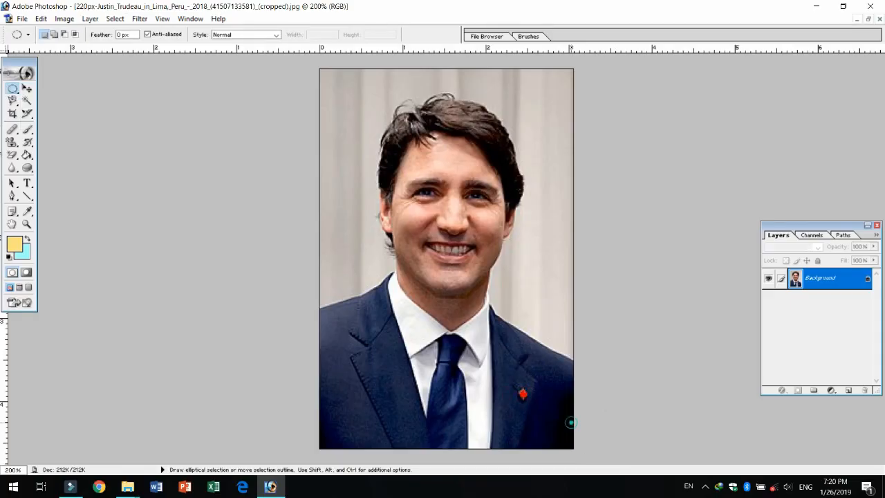
drag(507, 374, 530, 409)
key(v)
drag(526, 394, 546, 270)
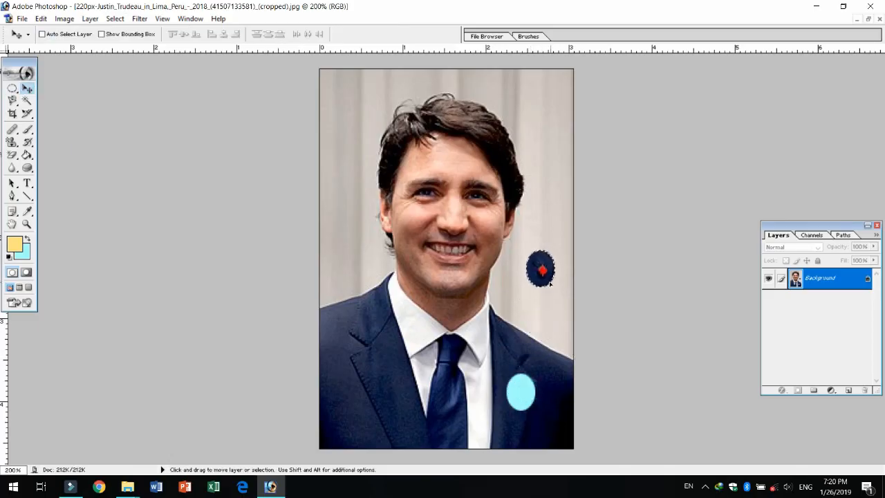
key(alt)
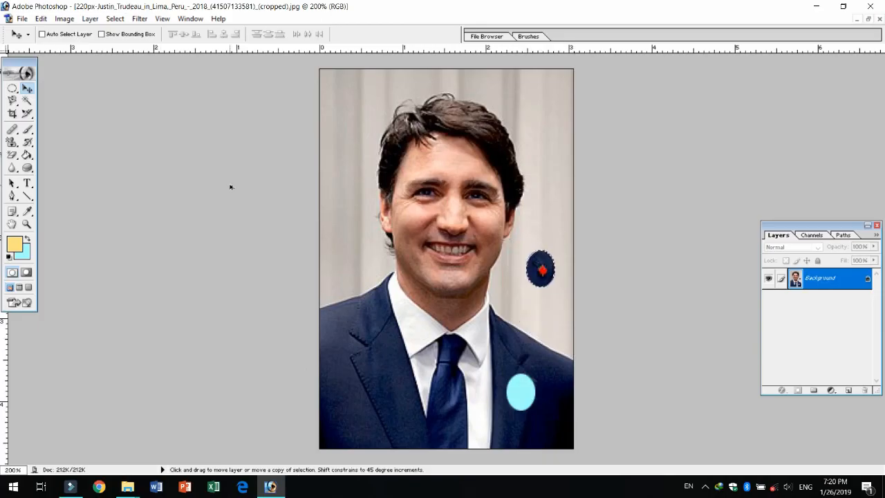
key(ctrl+z)
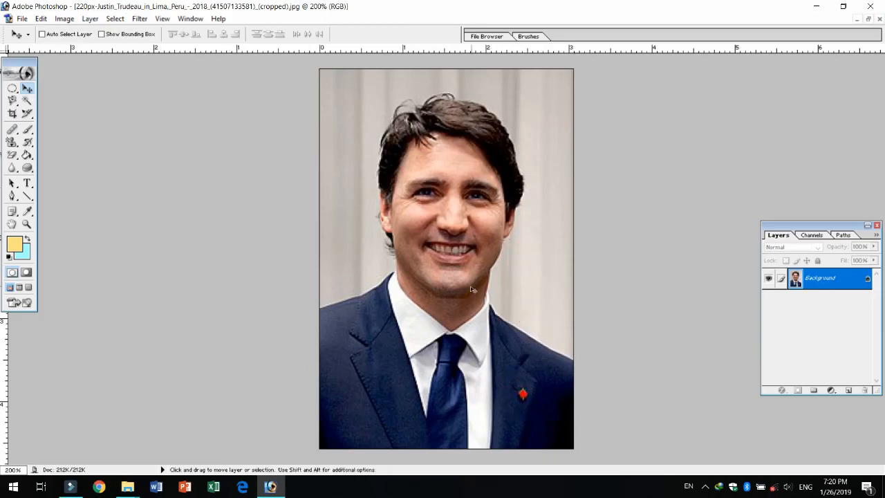
Draw an elliptical selection about 1.7 by 2.2 inches around the face and deselect it
drag(12, 89, 50, 98)
drag(378, 125, 517, 306)
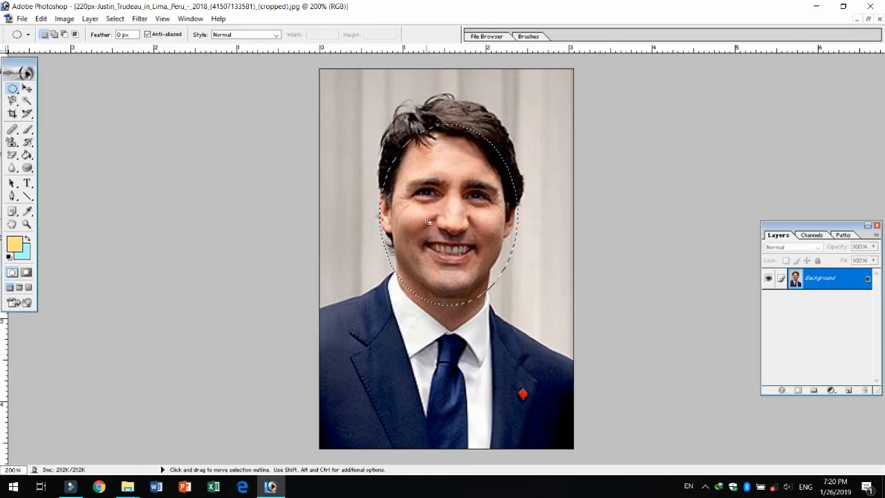
right_click(420, 151)
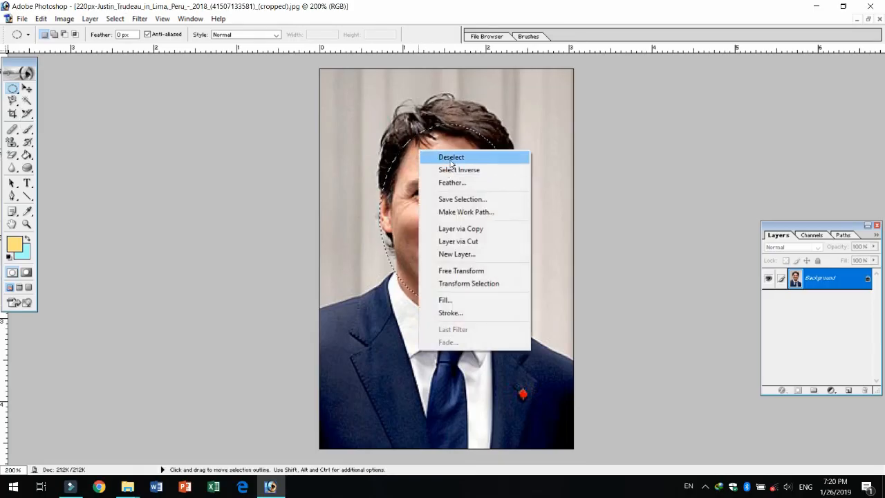
click(451, 159)
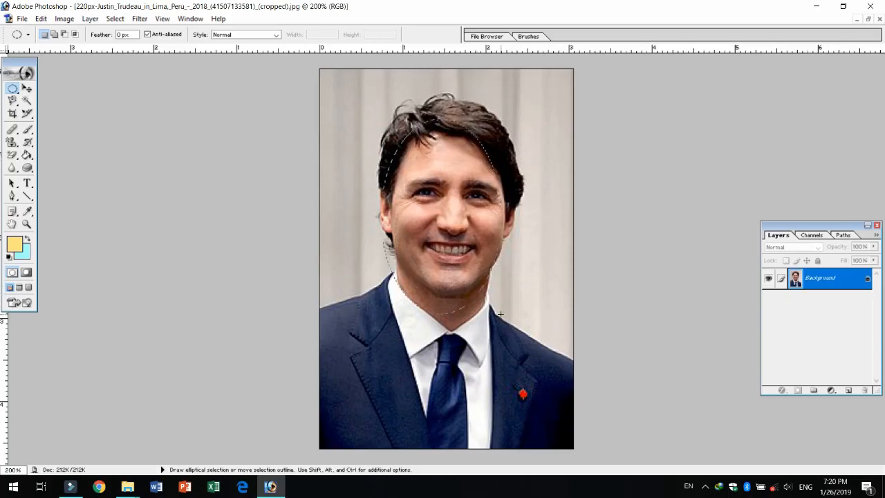
Draw a taller elliptical selection, about 1.6 by 2.4 inches, around the face from its lower right and deselect it
drag(510, 315, 382, 117)
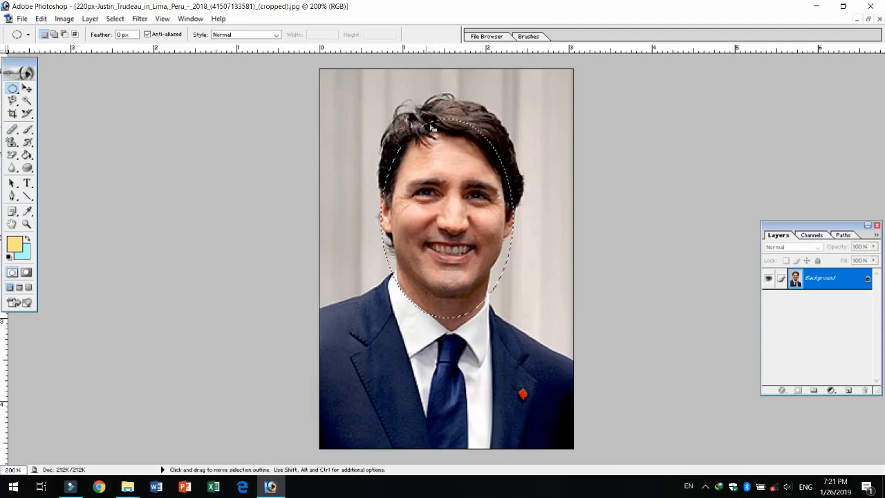
right_click(435, 158)
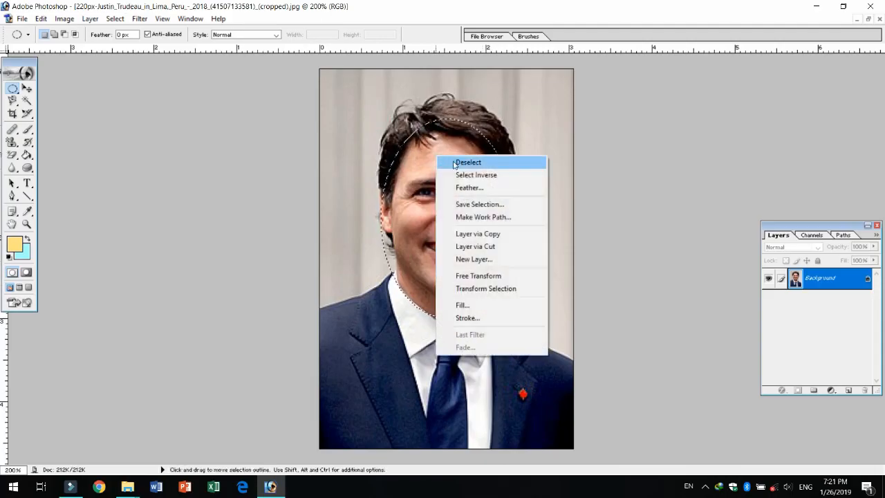
click(438, 160)
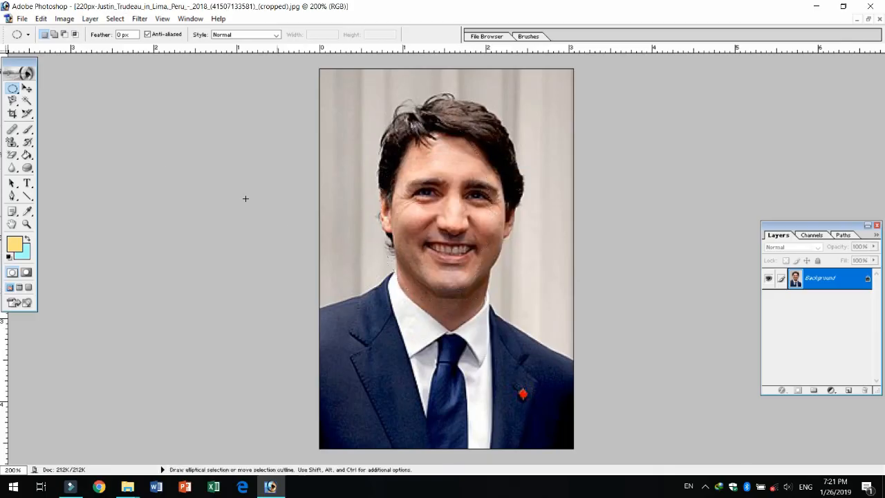
Select a single pixel row across the hair with the Single Row Marquee Tool, move it about 0.5 inch down, undo the move and deselect
drag(14, 90, 36, 88)
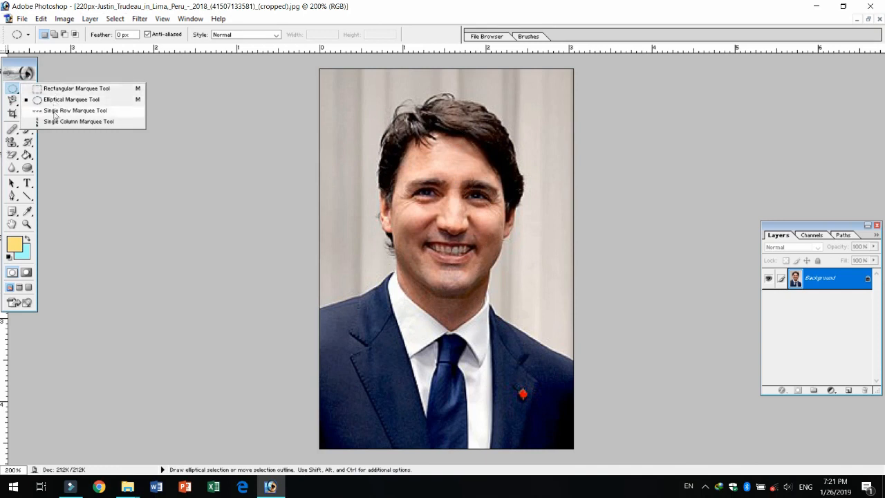
click(54, 111)
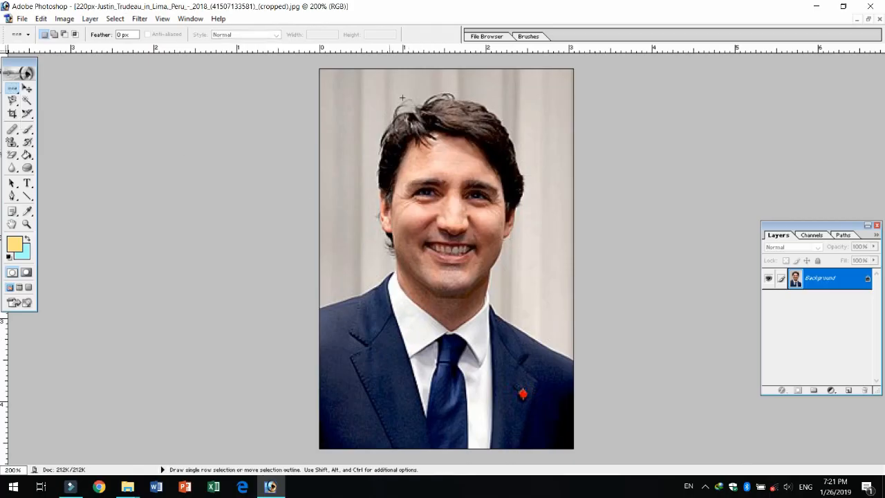
click(447, 119)
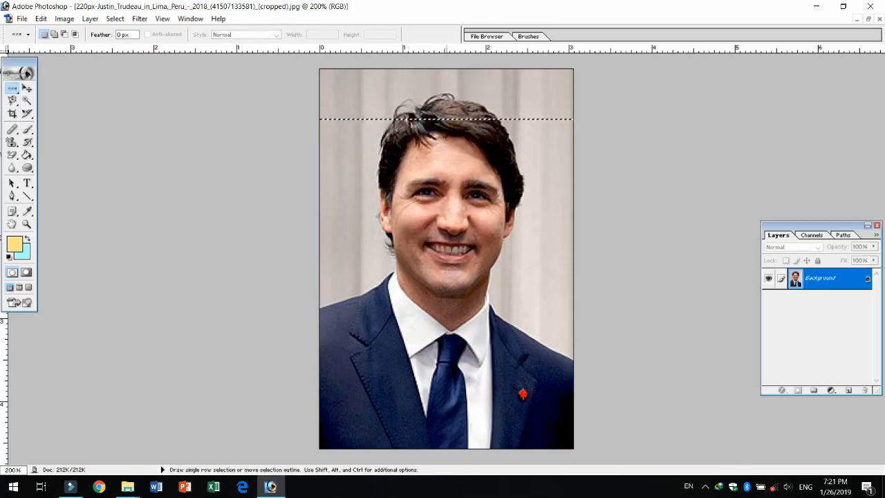
click(27, 88)
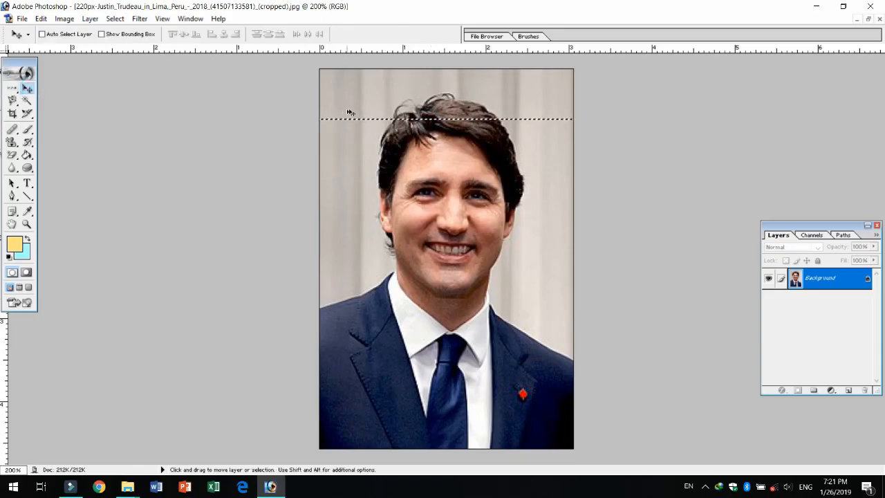
drag(356, 122, 355, 166)
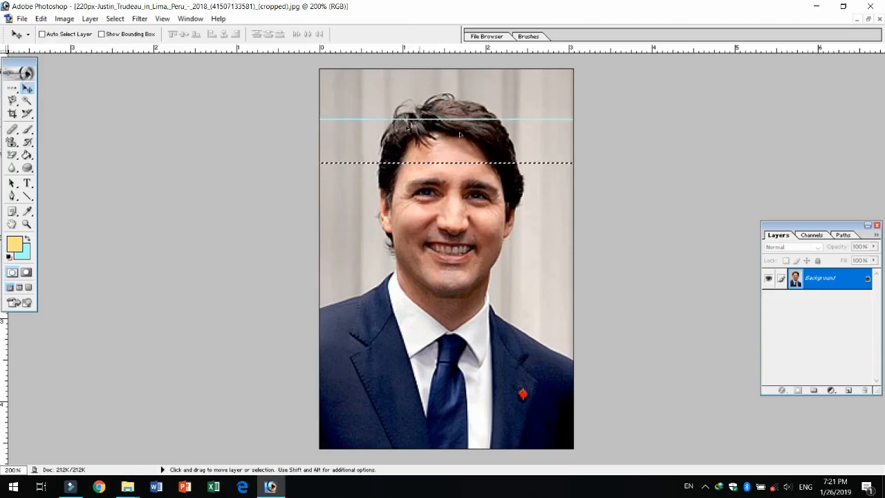
key(ctrl+z)
key(ctrl+d)
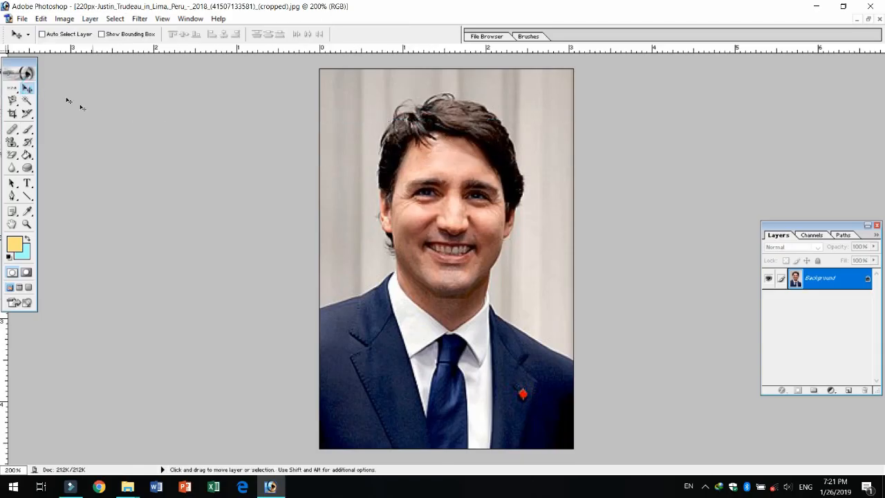
Select a single pixel column through the middle of the face with the Single Column Marquee Tool, cut it out, and undo both changes
drag(12, 91, 69, 120)
click(457, 189)
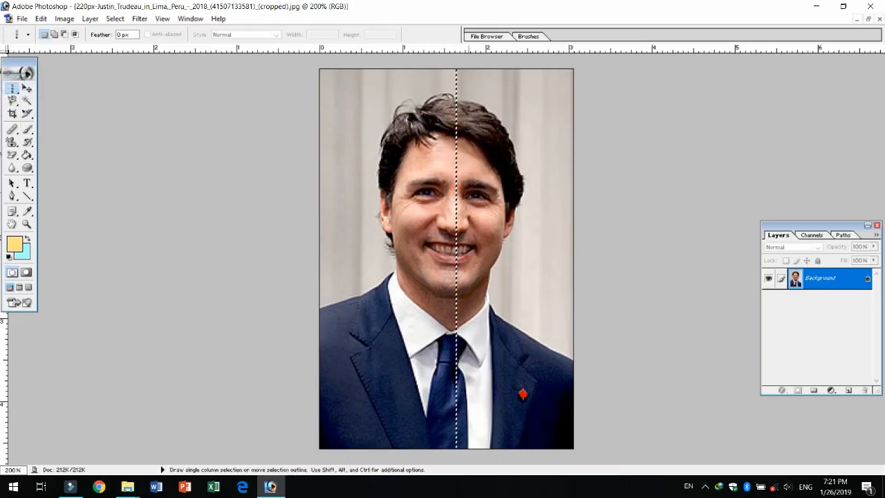
key(ctrl+x)
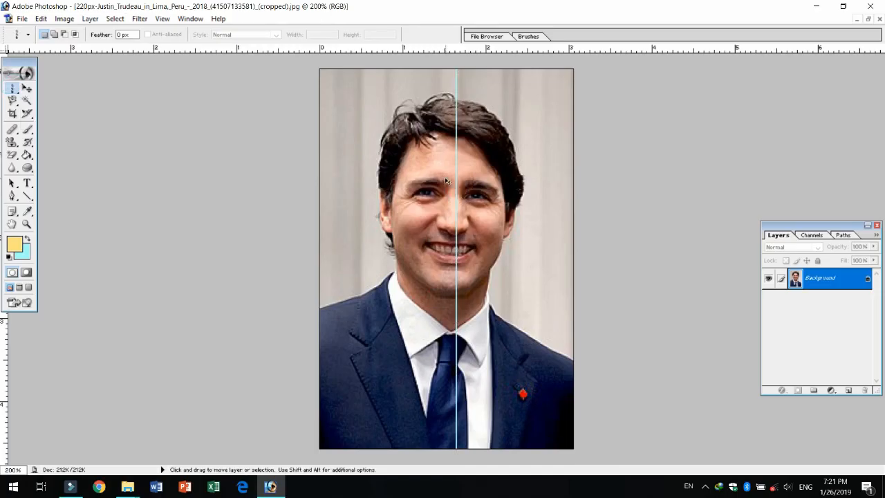
key(ctrl+d)
key(ctrl+z)
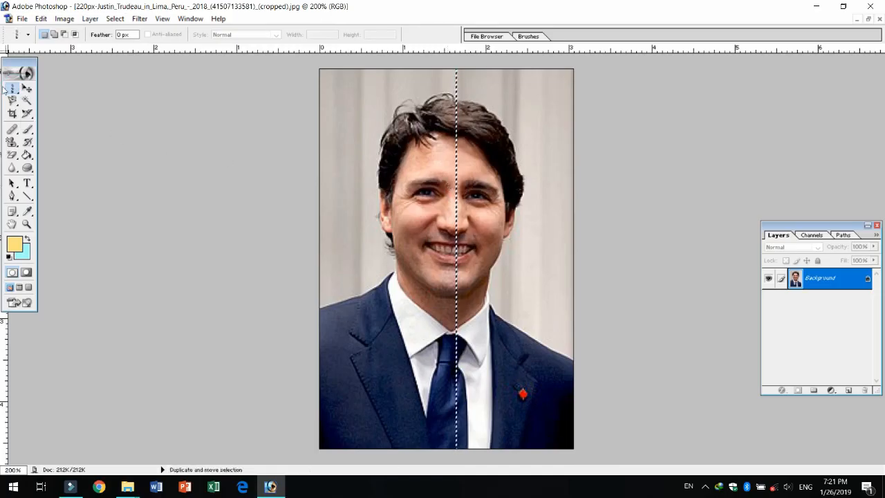
key(ctrl+alt+z)
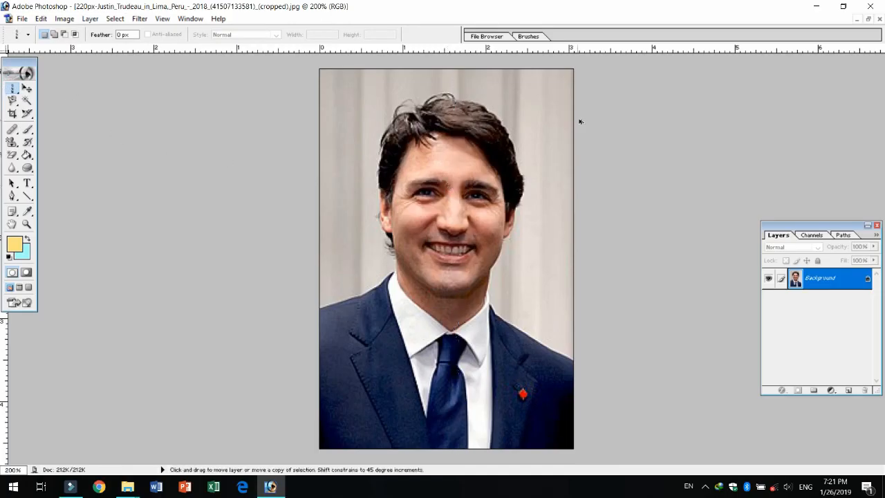
Restore the portrait photo to a smaller floating document window and move it toward the middle of the workspace
click(869, 20)
drag(333, 118, 457, 132)
click(10, 19)
click(28, 32)
click(535, 171)
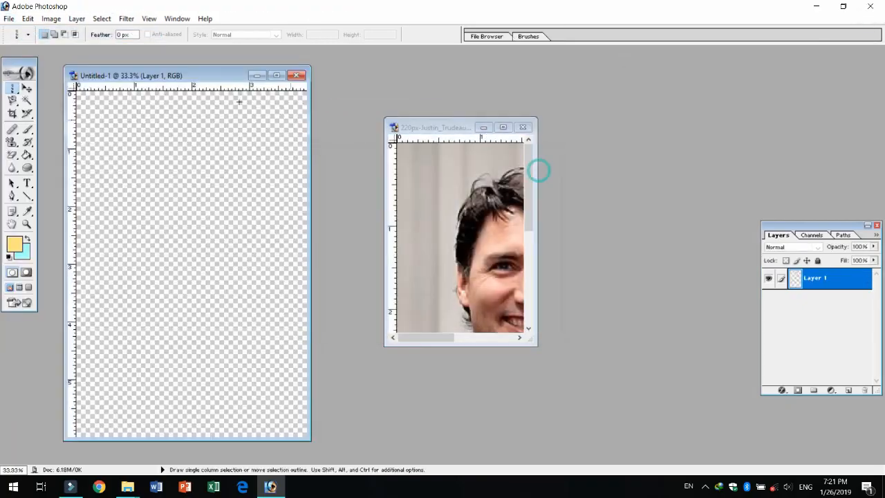
click(296, 74)
Create a new 4 x 6 inch RGB document at 300 pixels/inch with white contents and maximize its window
click(10, 19)
click(23, 32)
click(366, 312)
click(338, 300)
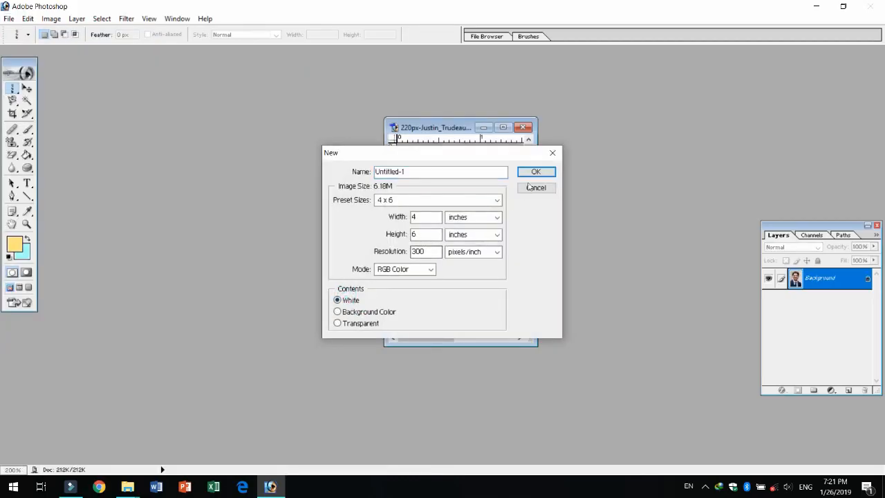
click(536, 171)
double_click(226, 78)
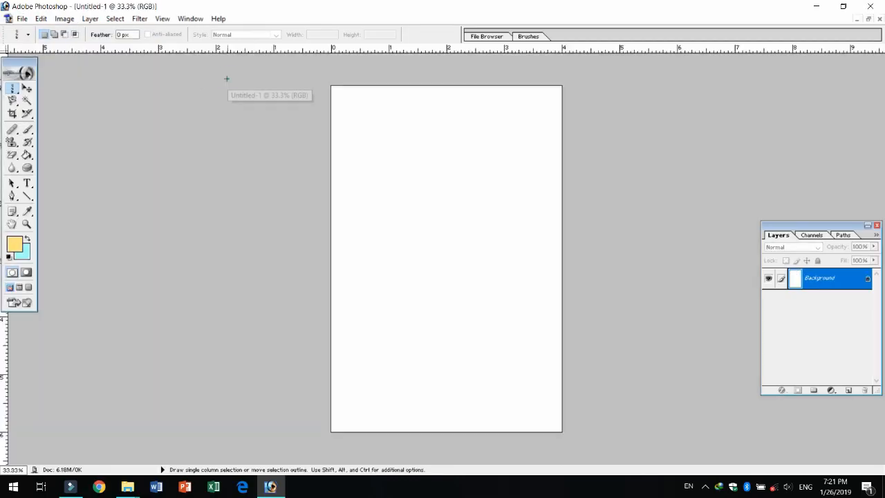
Select a rectangle about 1.6 by 1.3 inches in the page's lower-left corner and fill it with the purple pattern using the Paint Bucket
drag(12, 88, 62, 89)
drag(319, 356, 418, 456)
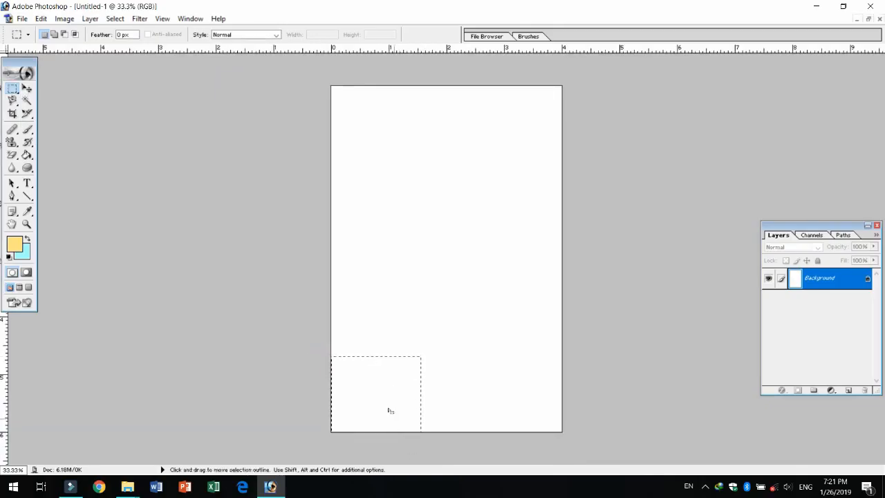
drag(27, 155, 72, 164)
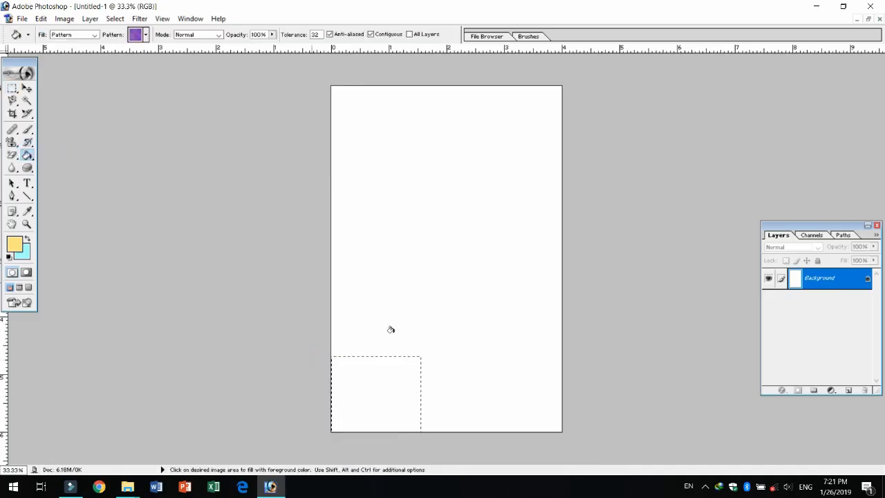
click(371, 375)
Switch the Paint Bucket fill to Foreground, fill over the selected purple pattern with the yellow foreground colour, and deselect
click(95, 35)
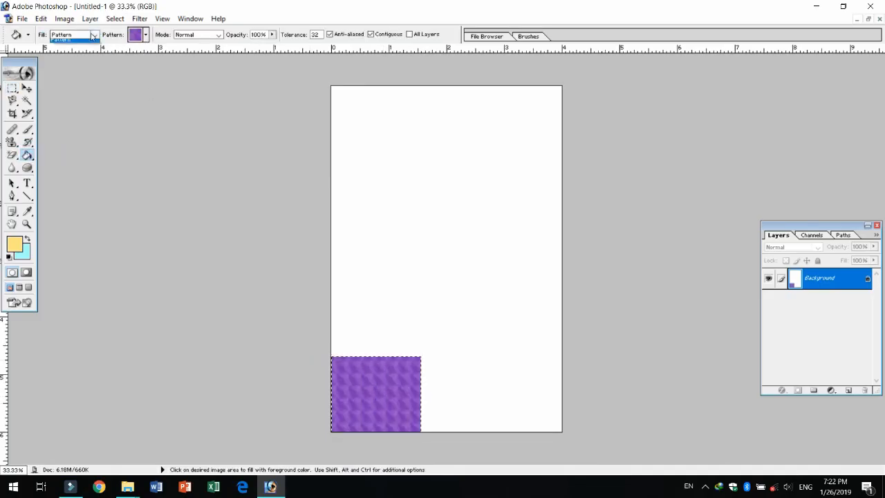
click(69, 41)
click(384, 387)
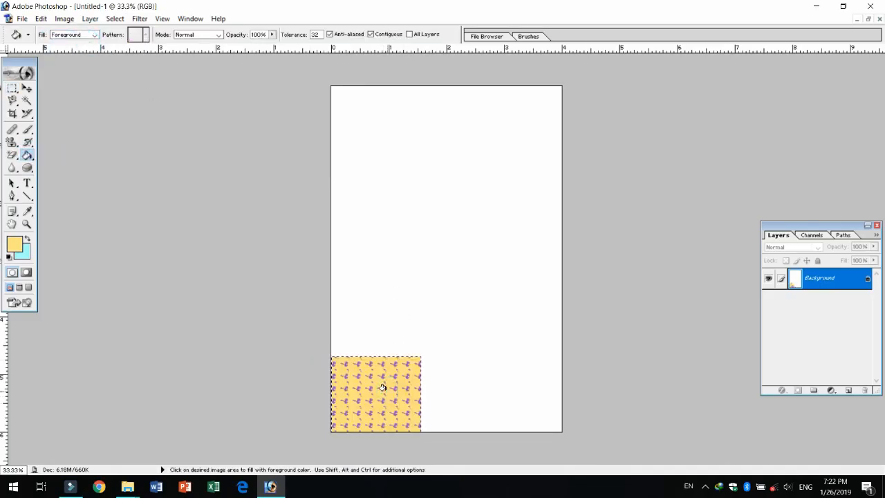
key(ctrl+d)
Draw an elliptical selection about 2 by 1.8 inches near the page centre, deselect it, and undo the deselection
drag(13, 88, 69, 99)
drag(370, 176, 464, 268)
click(373, 221)
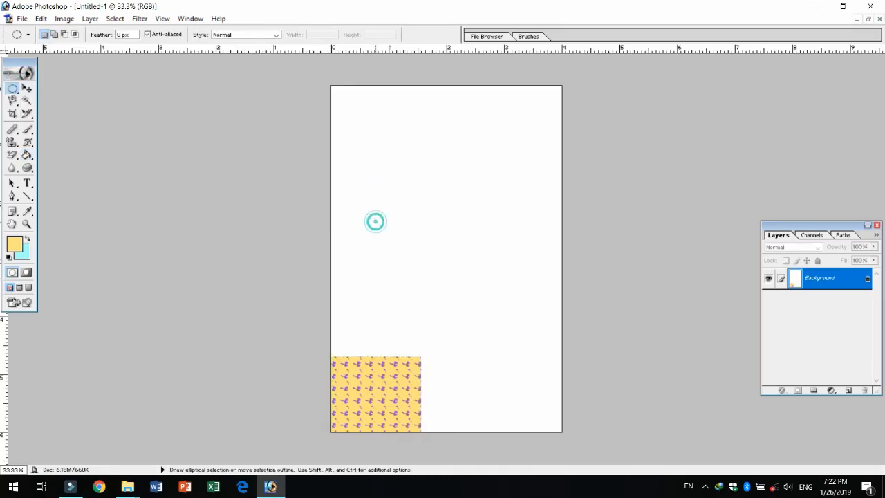
key(ctrl+z)
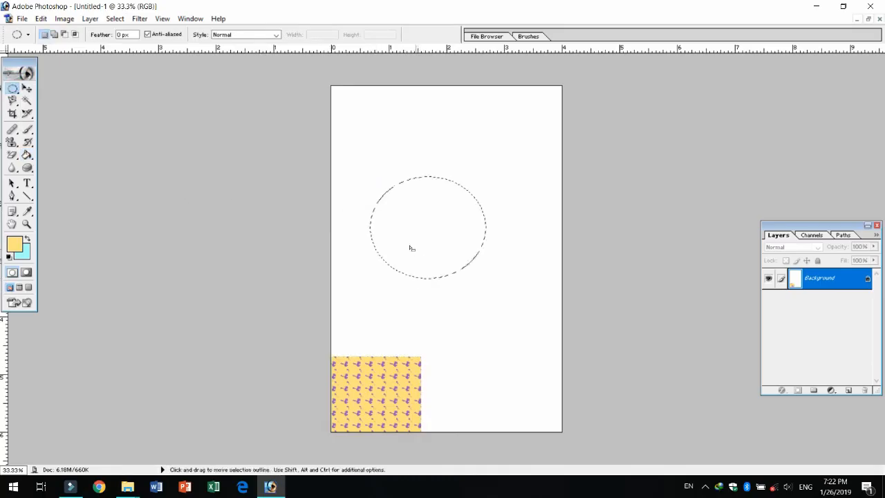
Fill the elliptical selection with the orange-yellow diamond gradient, and undo back to the page without the ellipse
click(28, 156)
drag(31, 157, 76, 154)
drag(405, 198, 470, 300)
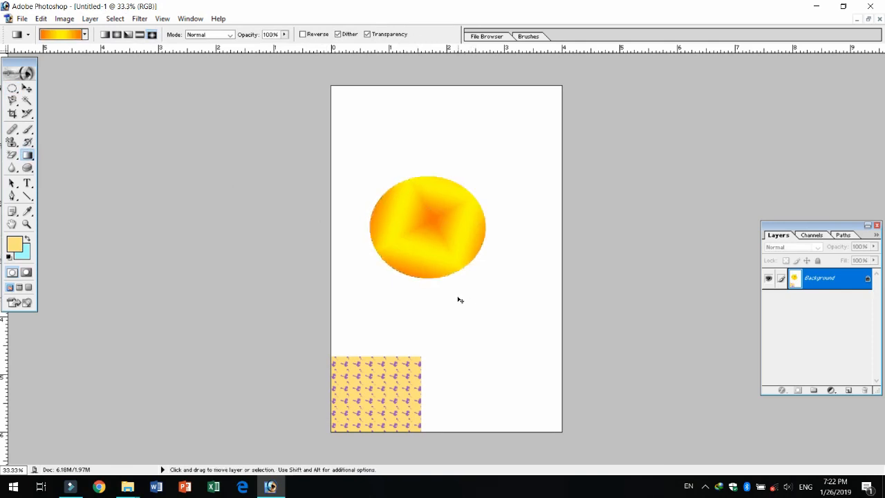
key(ctrl+alt+z)
key(ctrl+alt+z)
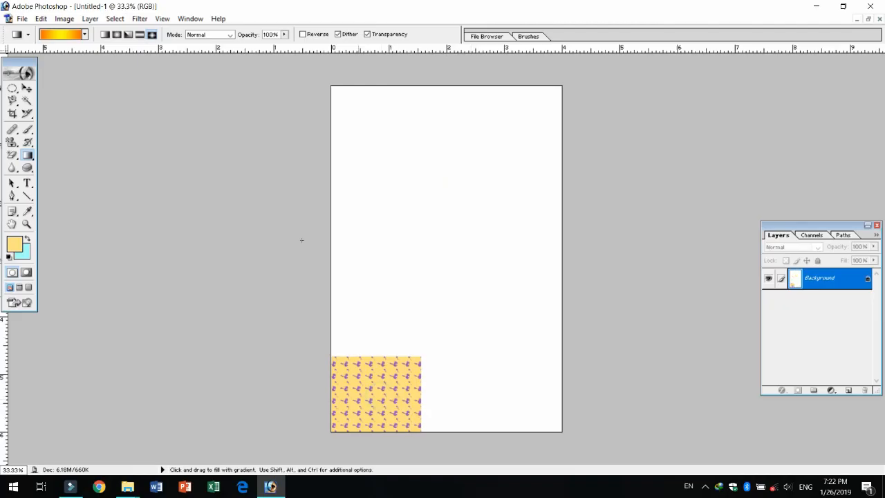
Cover the patterned corner with the cyan background colour using a rectangular selection about 3.4 by 2 inches at the page's lower left
click(12, 90)
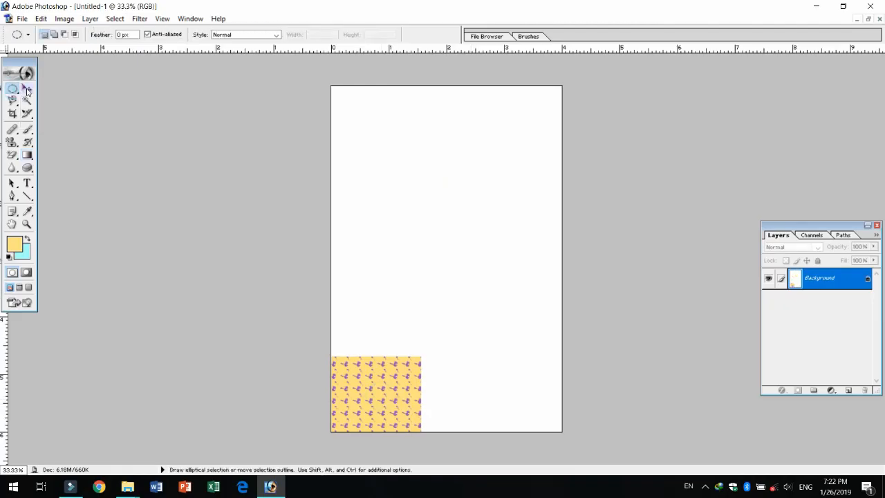
click(12, 91)
drag(20, 90, 53, 91)
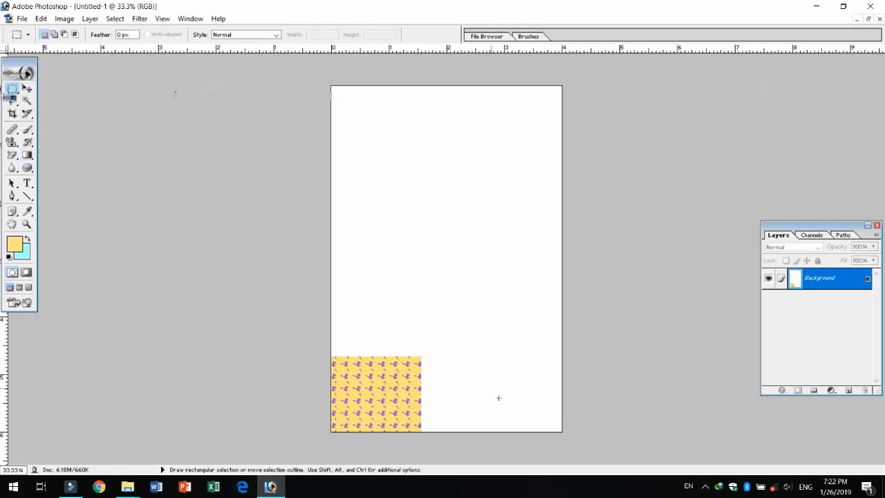
drag(310, 333, 463, 464)
key(Delete)
key(ctrl+z)
drag(330, 314, 528, 456)
key(ctrl+BackSpace)
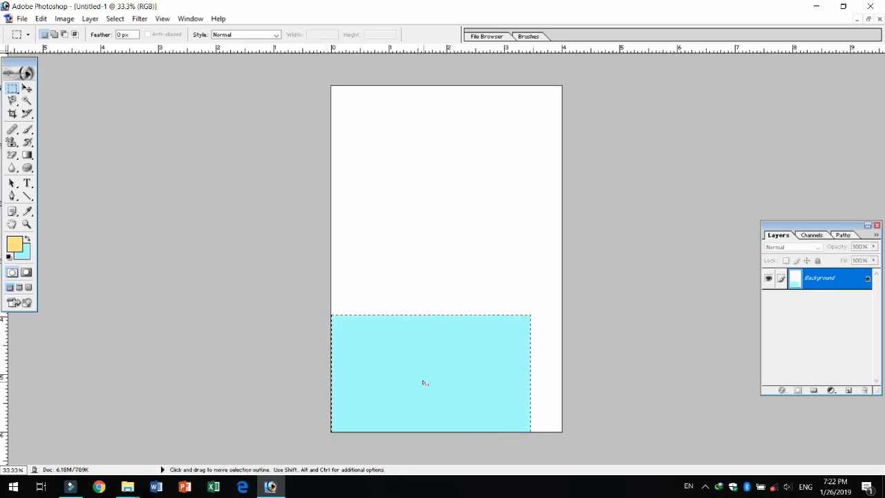
Set the background colour to white (FFFFFF) and fill the entire canvas with it
click(27, 257)
click(171, 190)
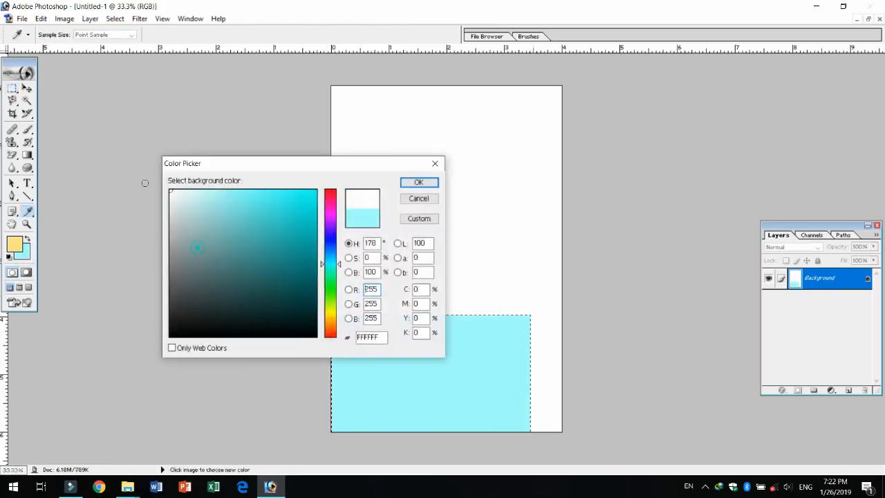
click(435, 181)
key(ctrl+a)
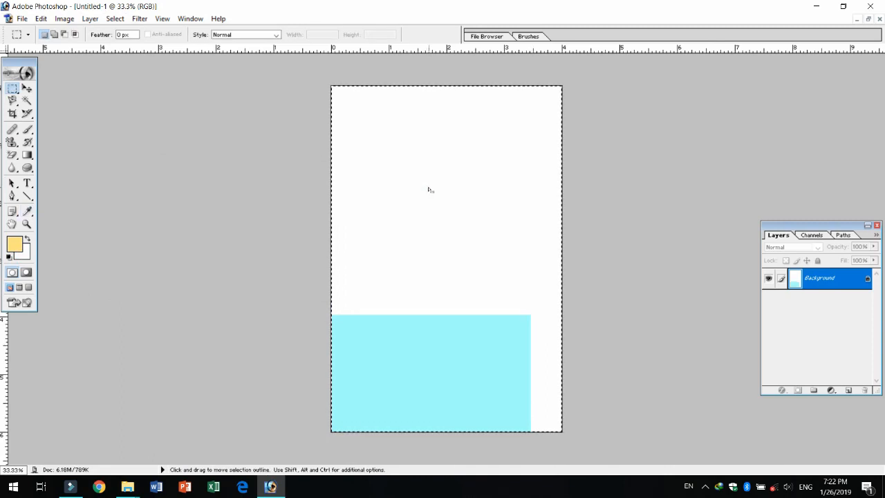
key(ctrl+BackSpace)
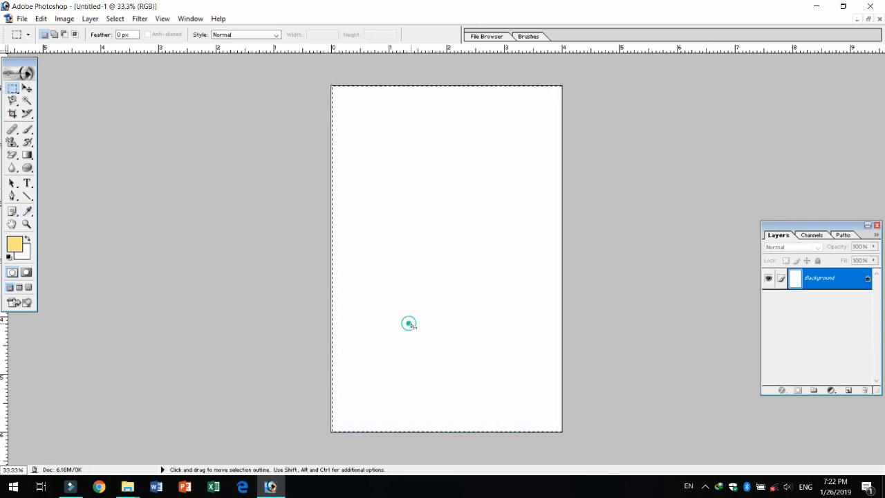
Draw successive replacing rectangular selections along the page's bottom edge, ending with one about 1 by 2.5 inches, and undo the last one
click(329, 370)
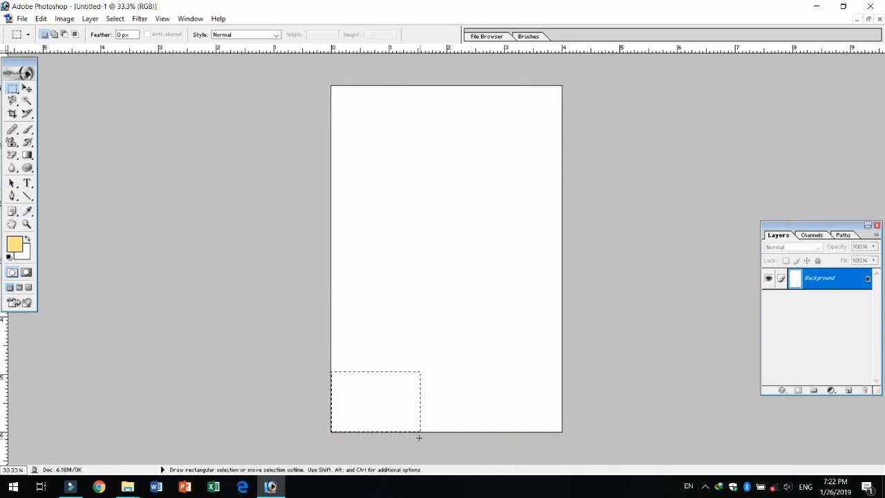
drag(402, 357, 460, 431)
drag(432, 287, 489, 442)
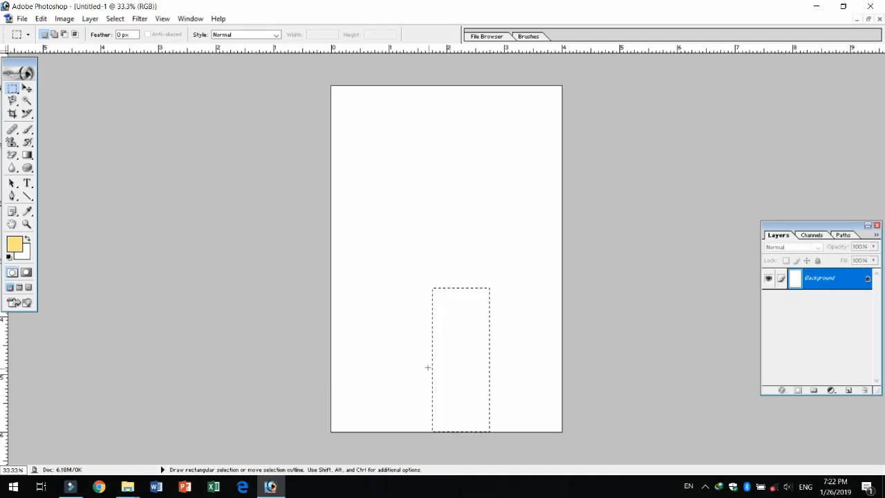
key(ctrl+z)
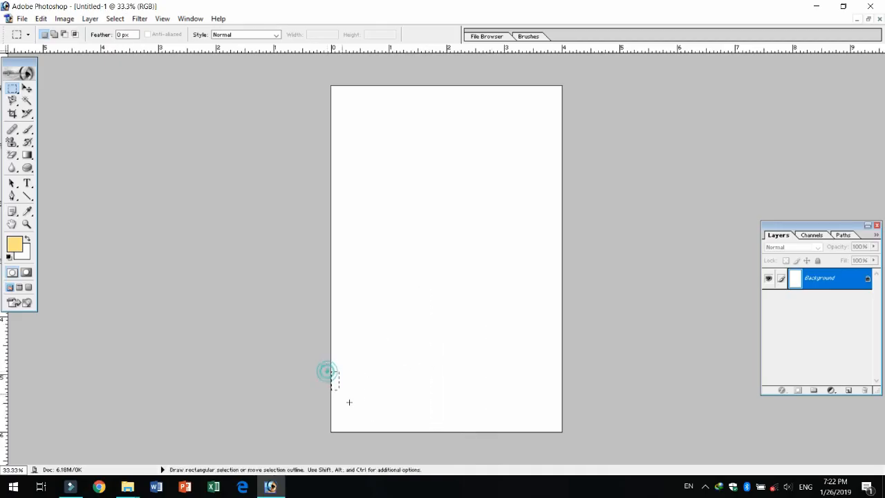
Select a lower-left rectangle about 1.5 by 1 inch and add three overlapping, progressively taller rectangles to form a staircase reaching the right edge
drag(418, 437, 419, 436)
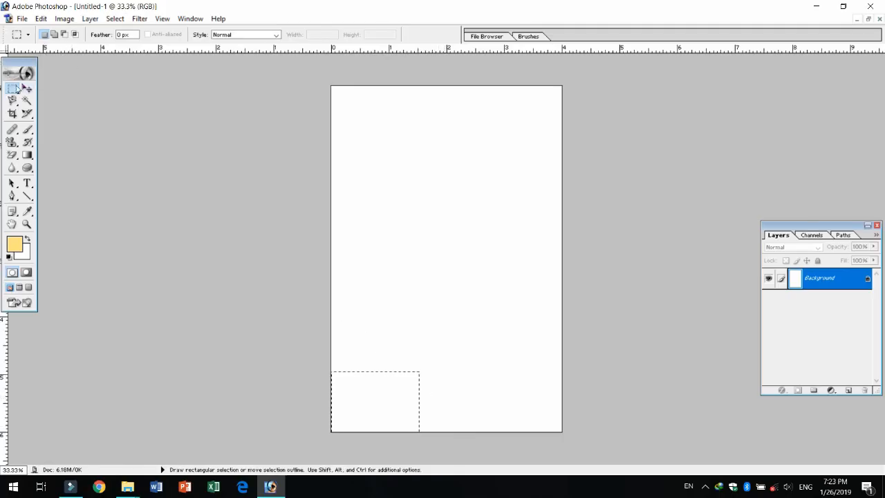
click(56, 35)
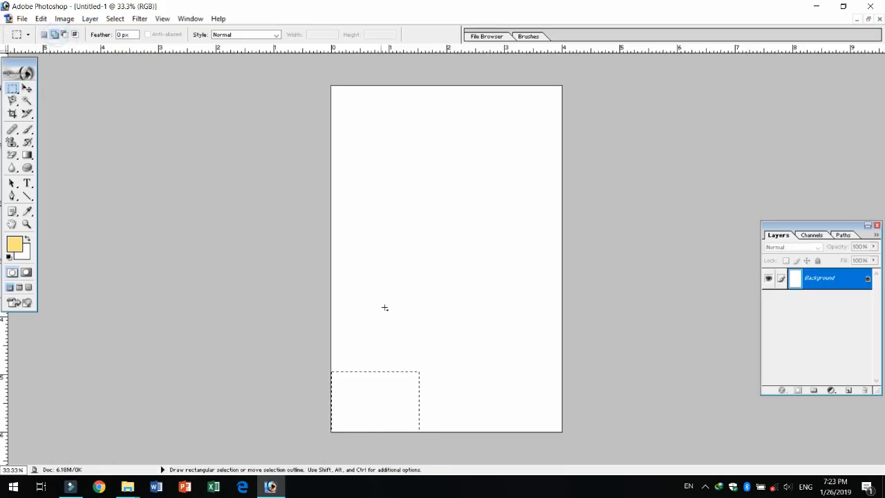
drag(378, 317, 464, 439)
drag(421, 290, 513, 432)
drag(462, 257, 565, 442)
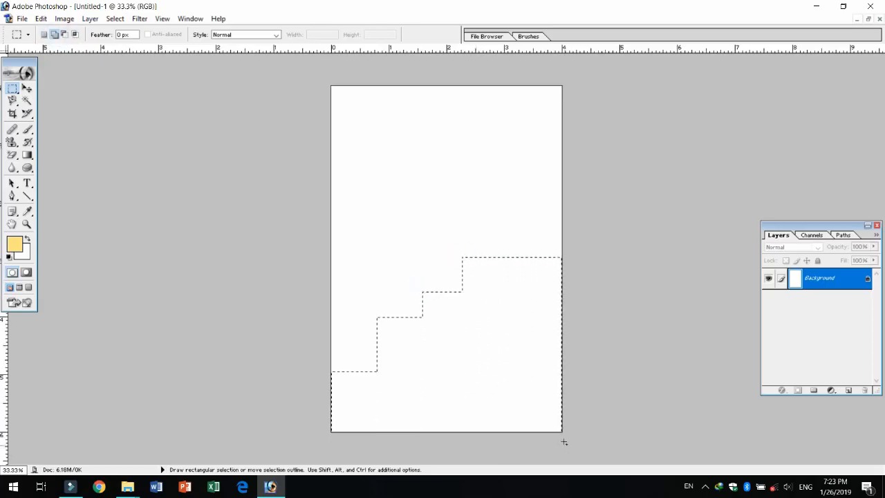
Fill the staircase selection with the yellow foreground colour using the Paint Bucket, deselect it, and return to the Rectangular Marquee Tool
click(28, 143)
click(27, 143)
drag(28, 155, 62, 170)
click(489, 322)
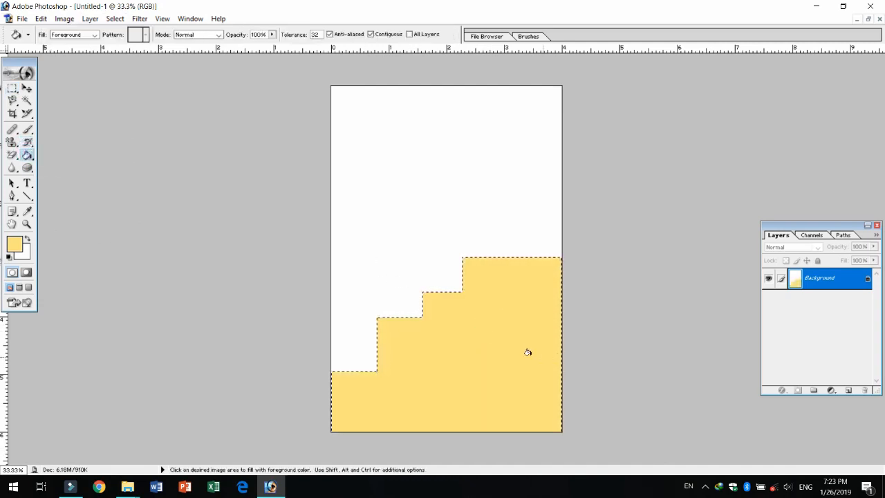
key(ctrl+d)
key(m)
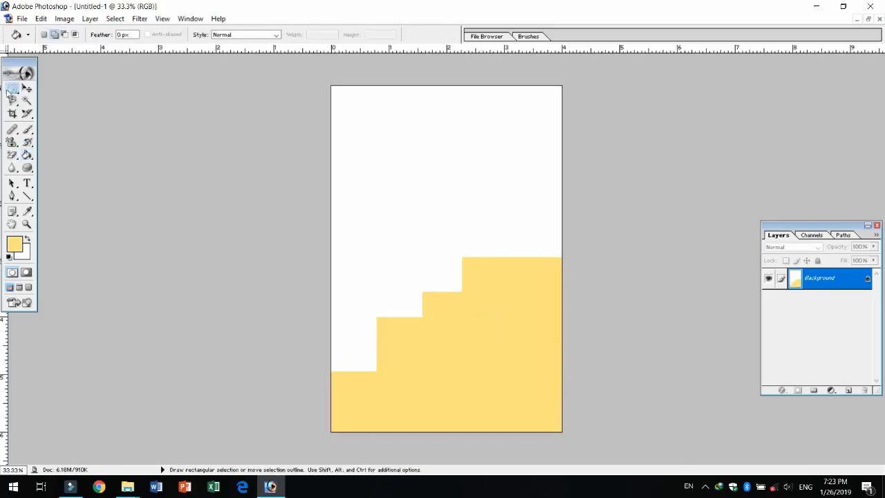
Select a rectangle about 2.2 by 1.7 inches above the staircase, subtract its lower-right and upper-left corners, and intersect the remainder with another rectangle
drag(369, 130, 495, 227)
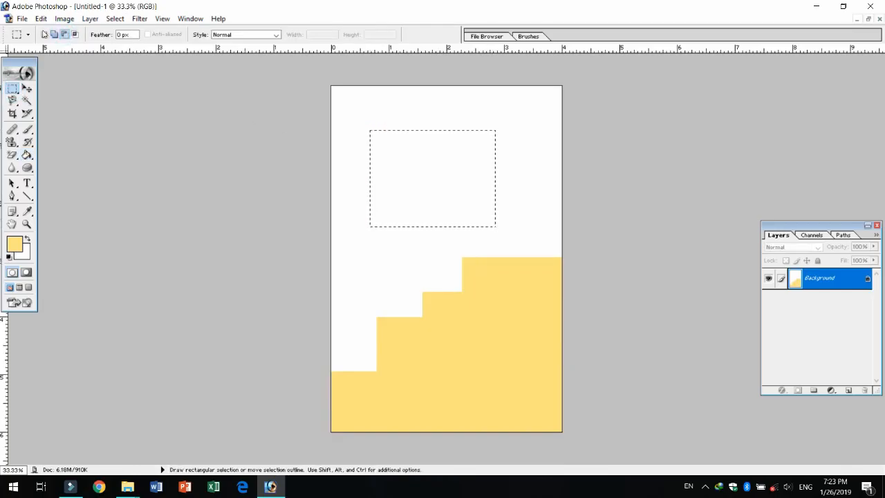
drag(437, 184, 540, 275)
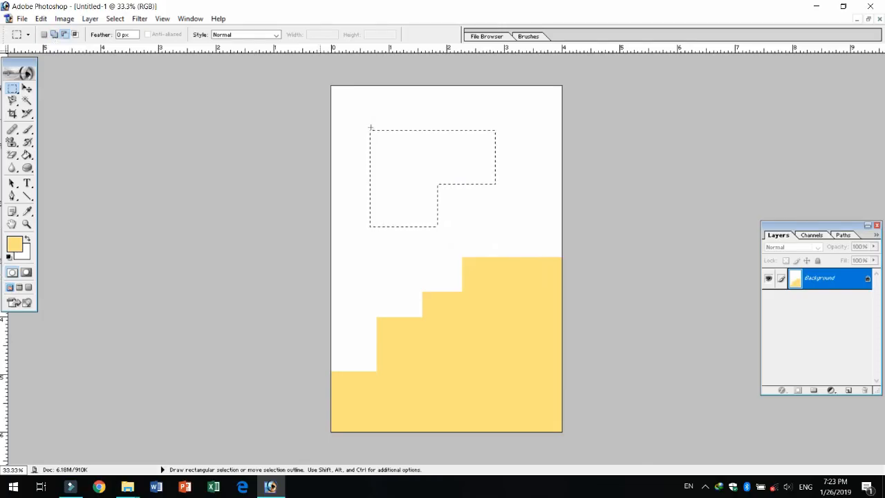
drag(342, 106, 419, 169)
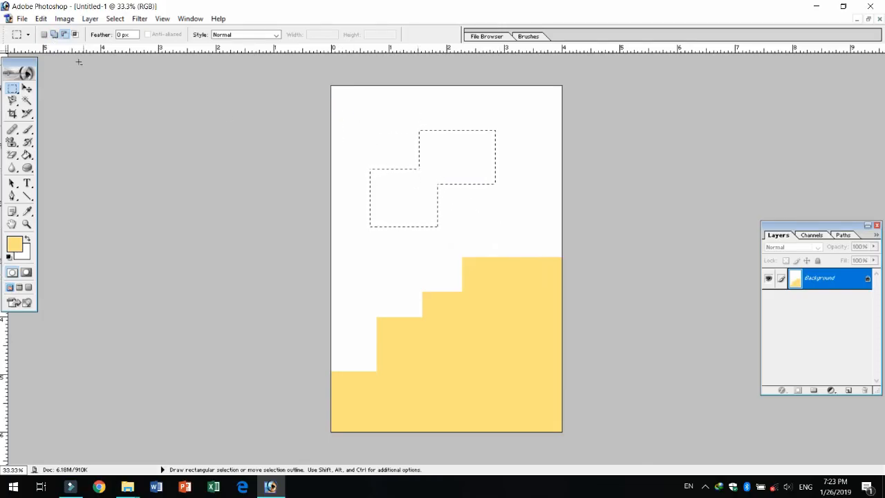
click(75, 36)
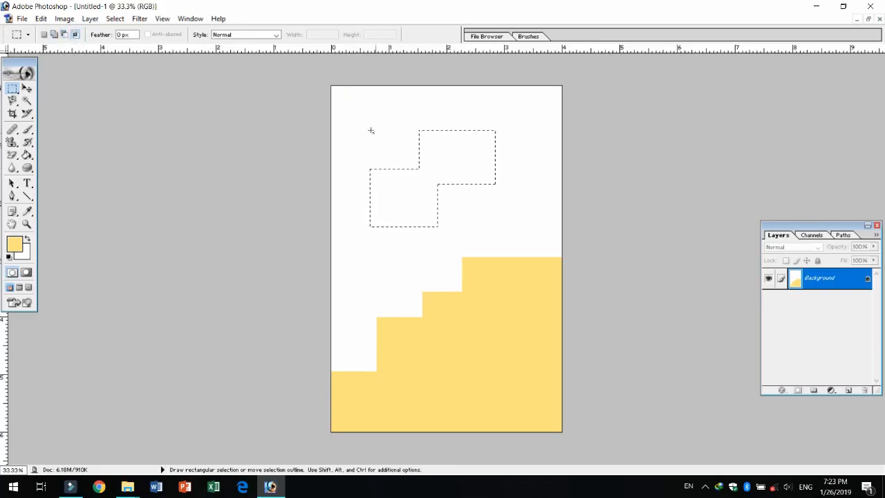
drag(358, 119, 489, 218)
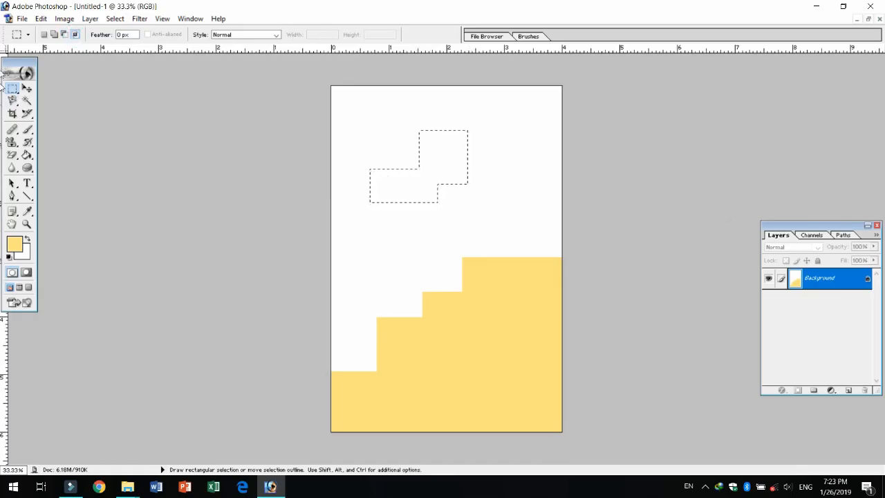
Restore the document windows and close both the staircase document and the portrait photo without saving
click(868, 19)
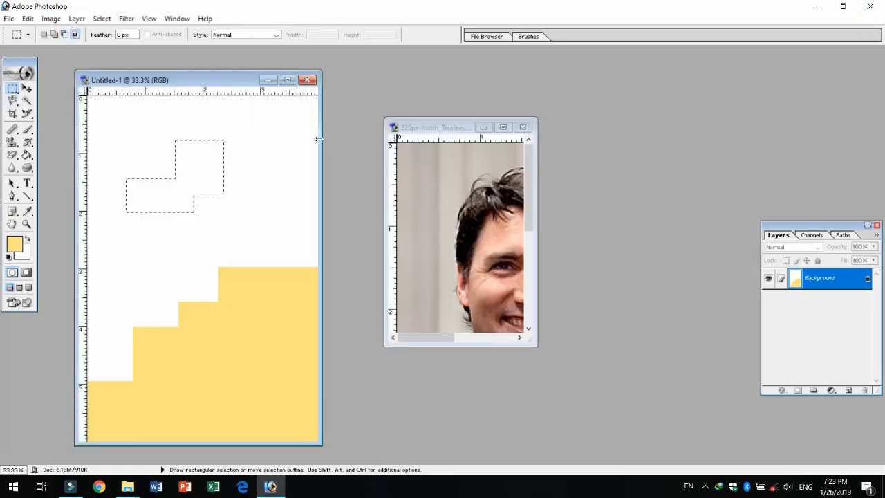
click(307, 79)
click(438, 191)
click(523, 127)
click(443, 191)
Open the portrait 2015_3$largeimg218_Mar_2015_135428843 from the Downloads folder and maximize its window
double_click(440, 181)
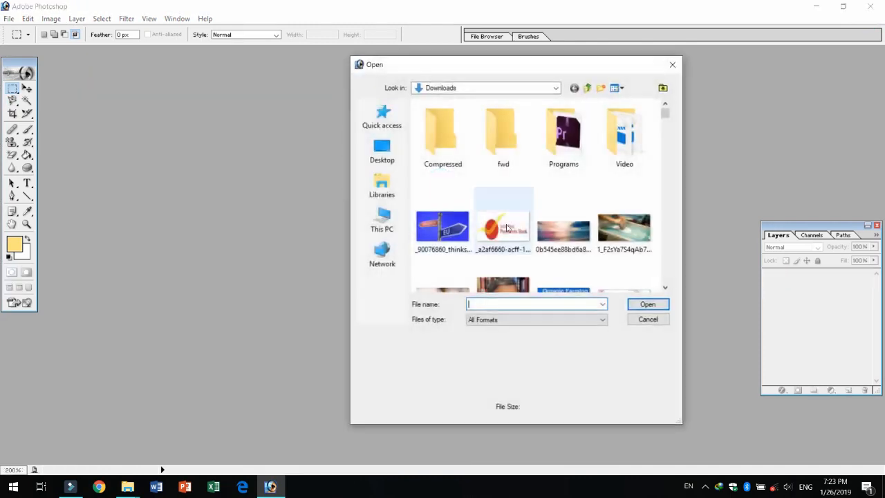
click(563, 228)
scroll(573, 229, down, 1)
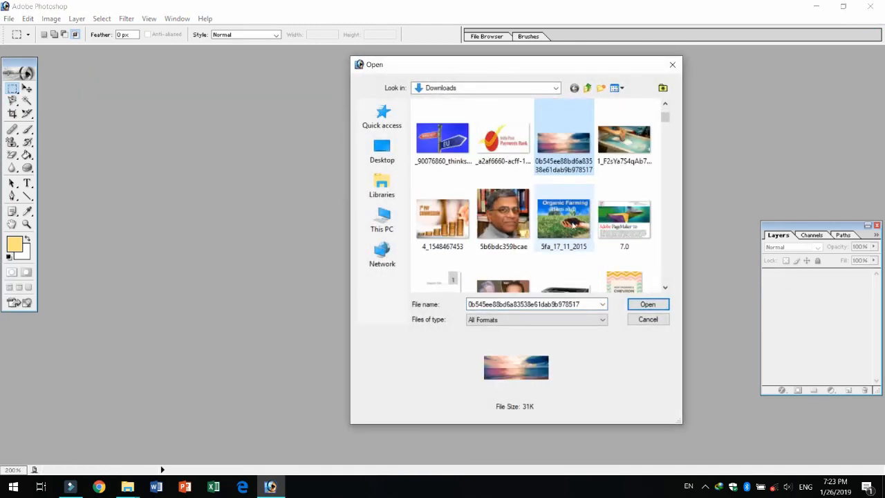
scroll(573, 225, up, 1)
click(665, 288)
click(664, 288)
click(664, 287)
click(664, 287)
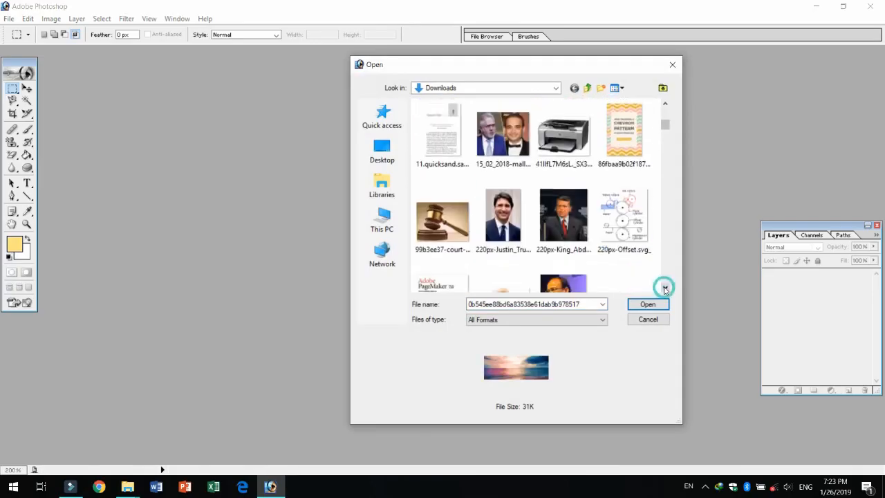
click(576, 209)
click(664, 288)
click(665, 288)
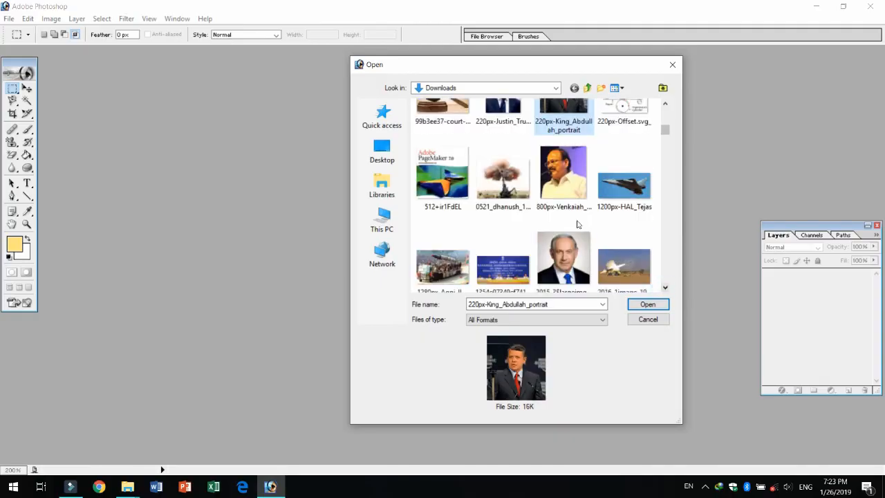
click(562, 190)
click(564, 258)
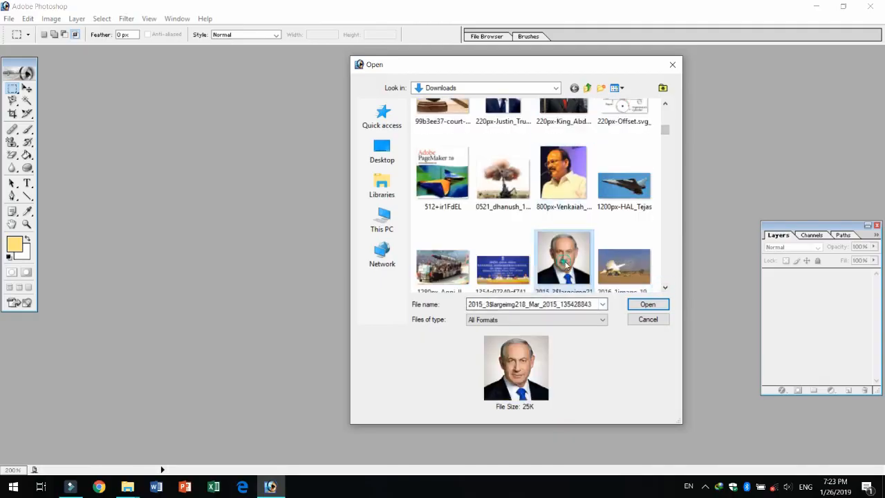
click(664, 288)
click(665, 288)
click(634, 303)
double_click(194, 58)
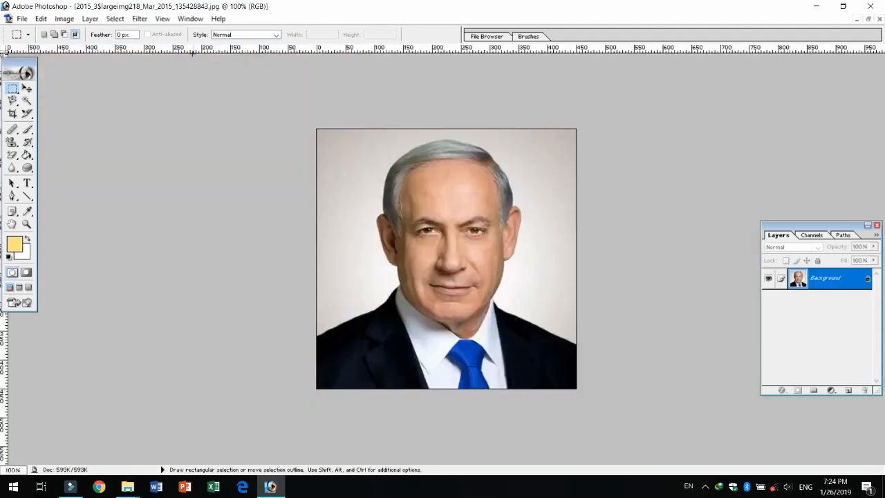
Draw a freehand Lasso selection around the man's face, from the chin around both ears and across the forehead
click(12, 101)
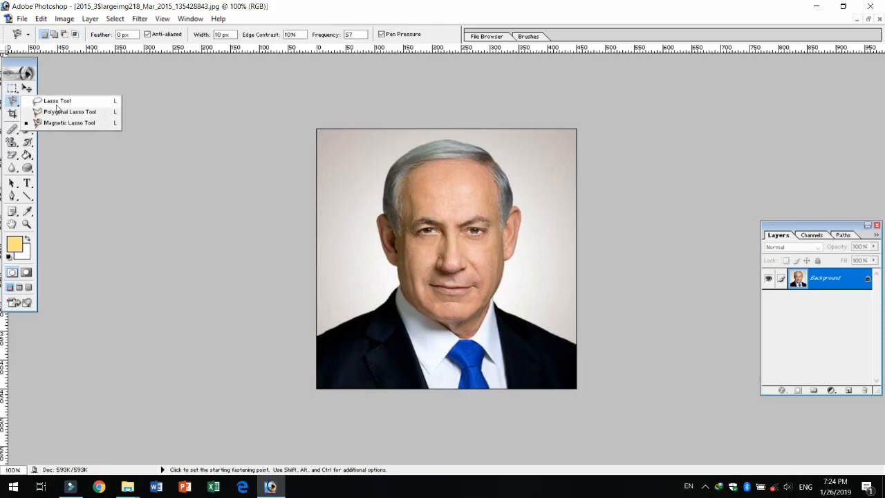
click(57, 104)
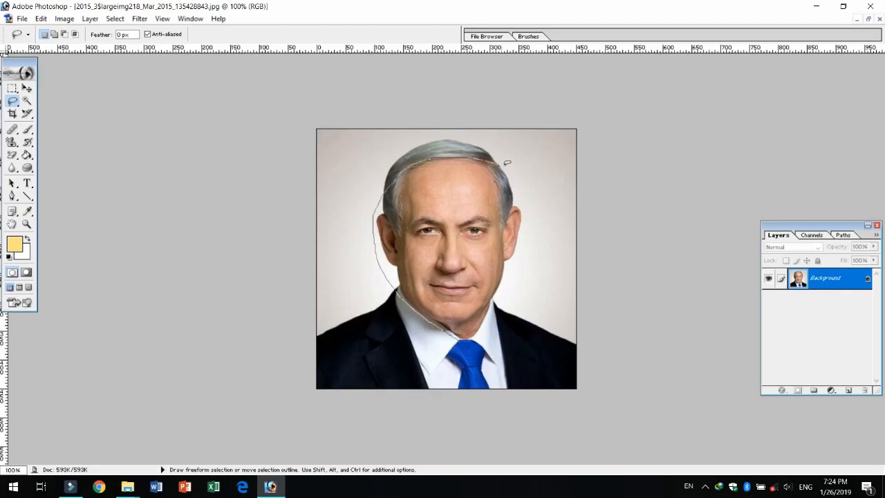
drag(489, 316, 467, 339)
Brighten the unfeathered face selection with Levels, setting the white input level to 217
key(ctrl+m)
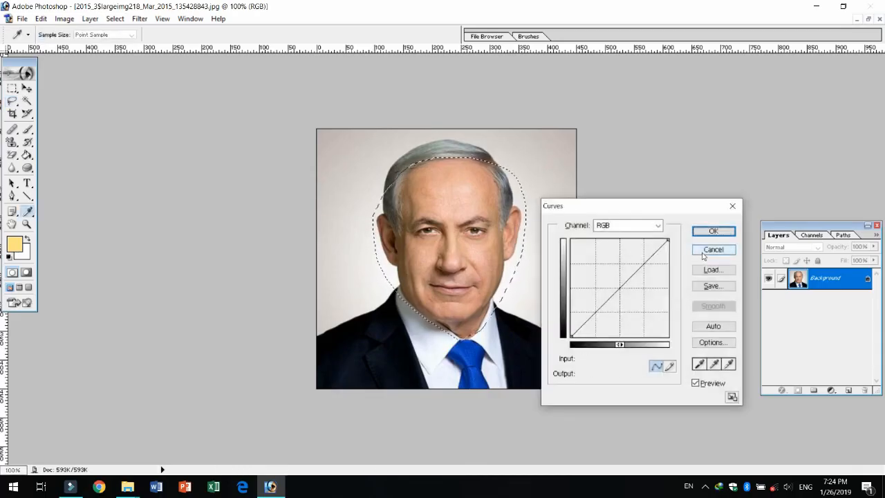
click(713, 232)
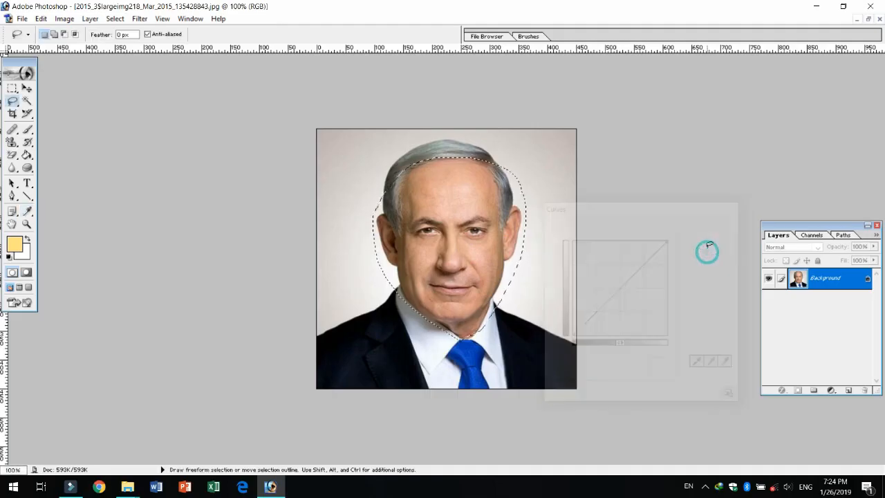
key(ctrl+l)
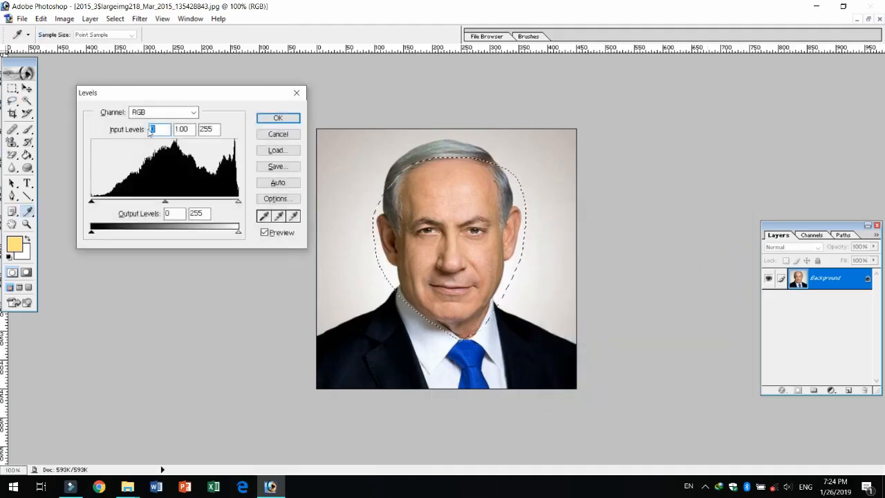
drag(236, 204, 219, 205)
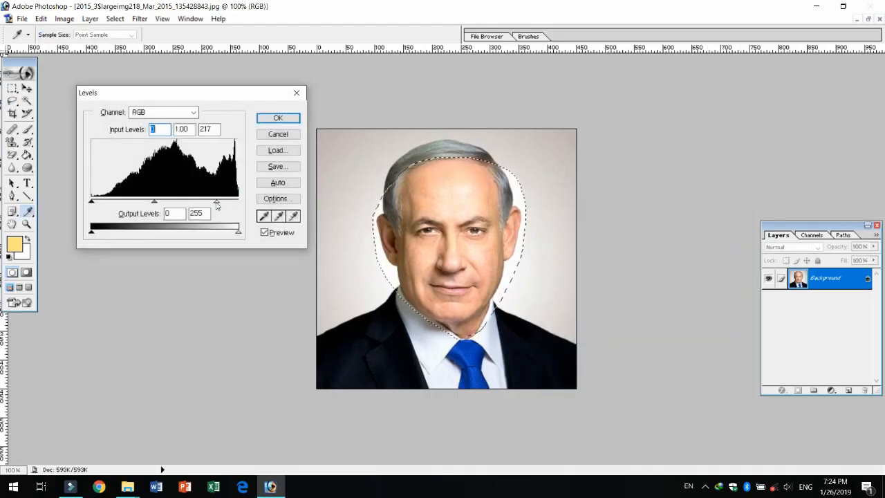
click(277, 118)
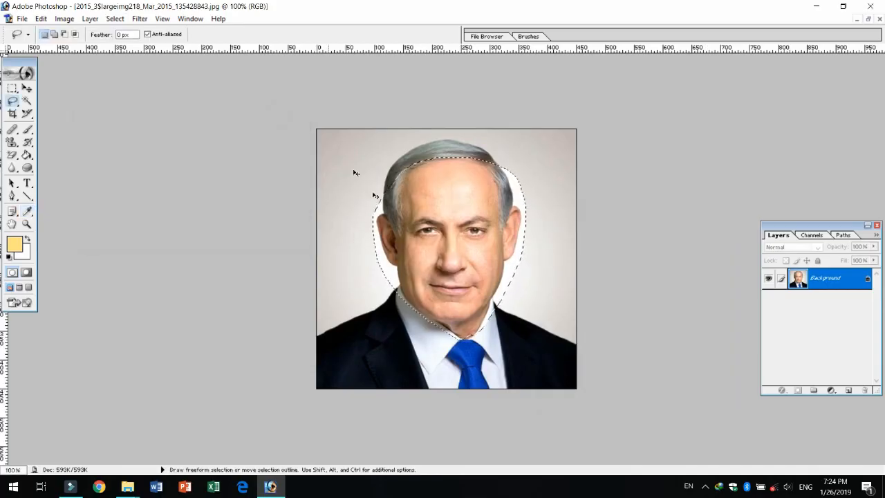
Deselect the face and inspect its hard edge at 200%, and undo back to the selection before the Levels change
right_click(434, 202)
click(470, 220)
right_click(437, 188)
click(457, 198)
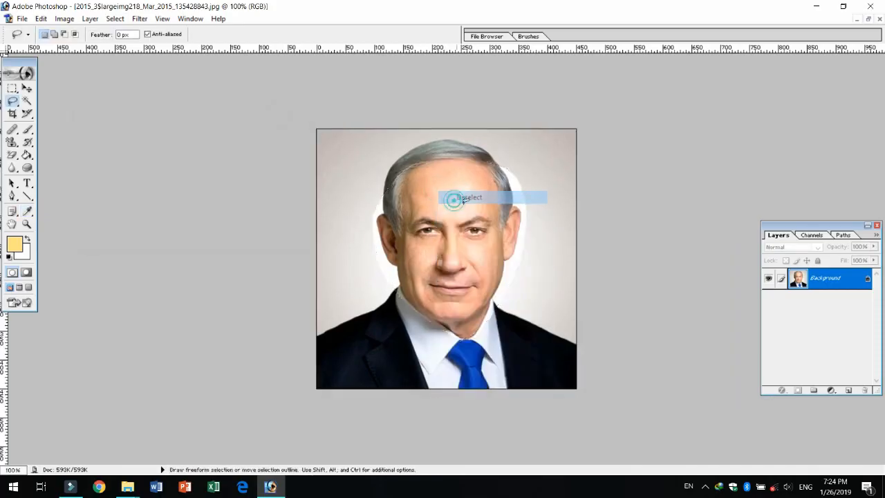
ctrl+click(523, 210)
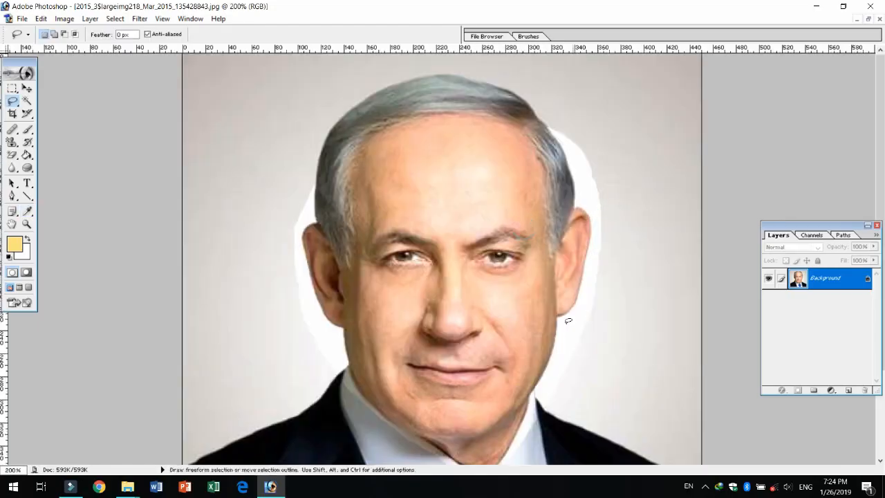
mouse_move(344, 374)
mouse_down()
mouse_move(325, 194)
mouse_move(497, 462)
mouse_up()
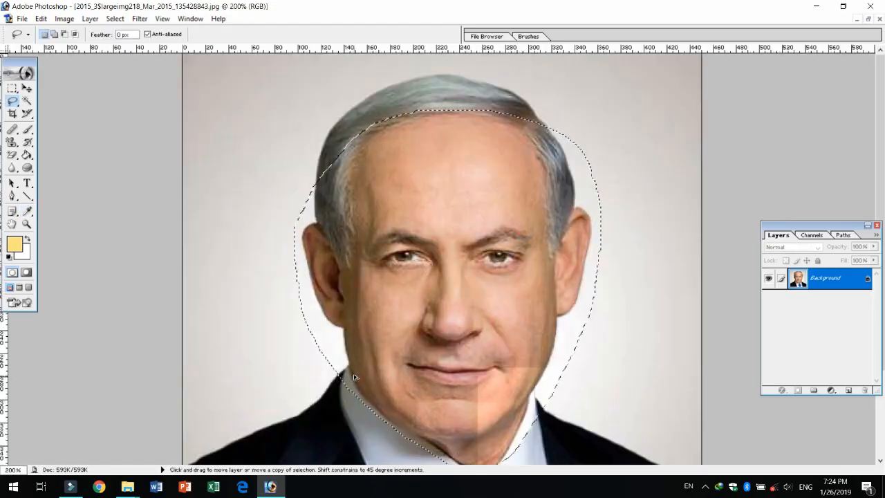
key(ctrl+minus)
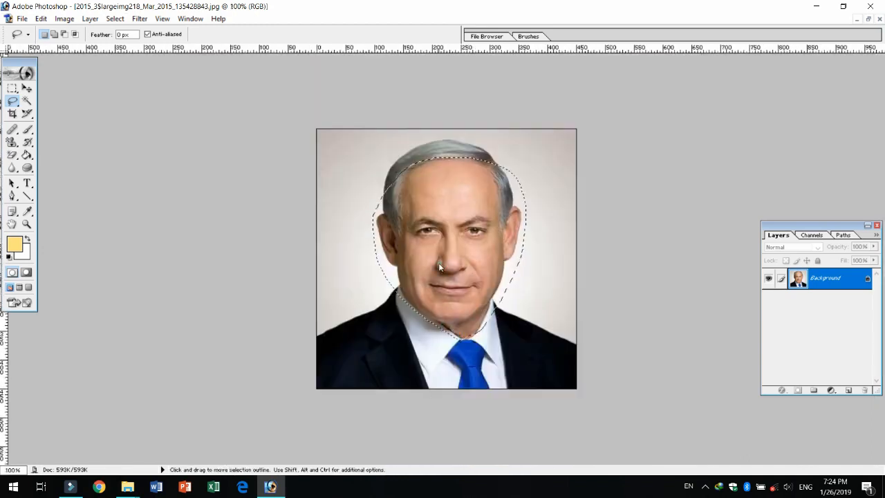
Feather the face selection with a radius of 30 pixels
right_click(442, 267)
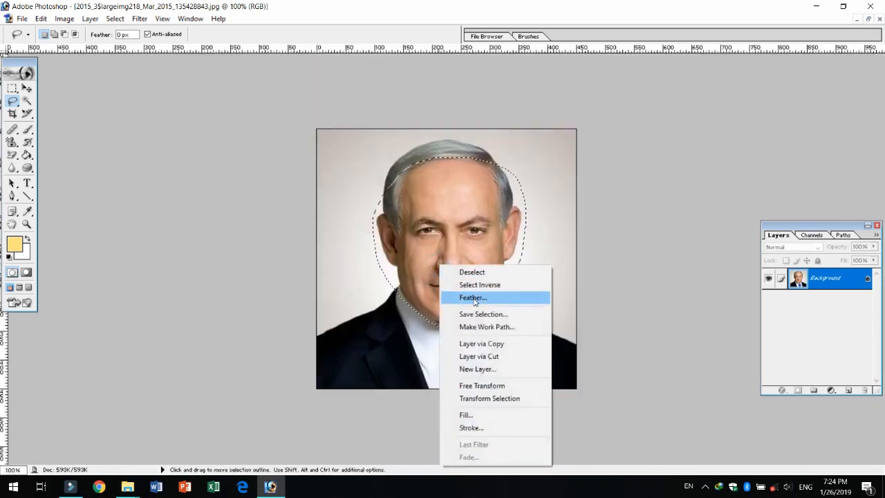
right_click(439, 198)
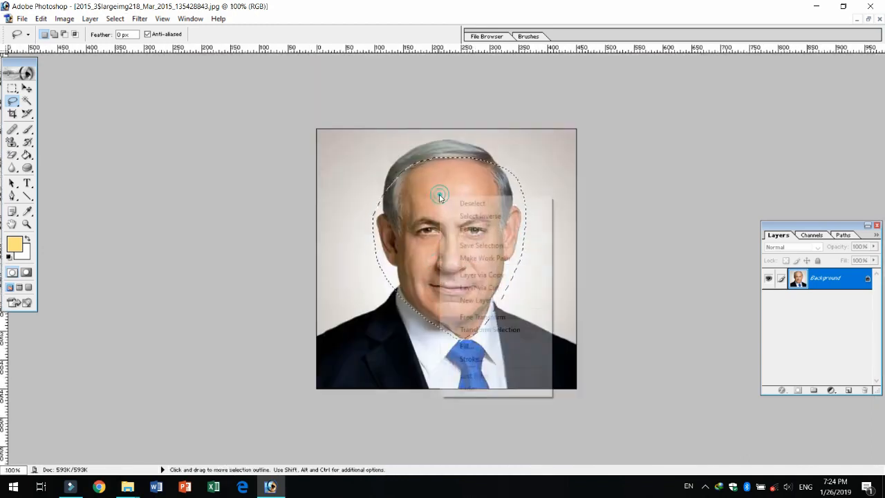
click(473, 229)
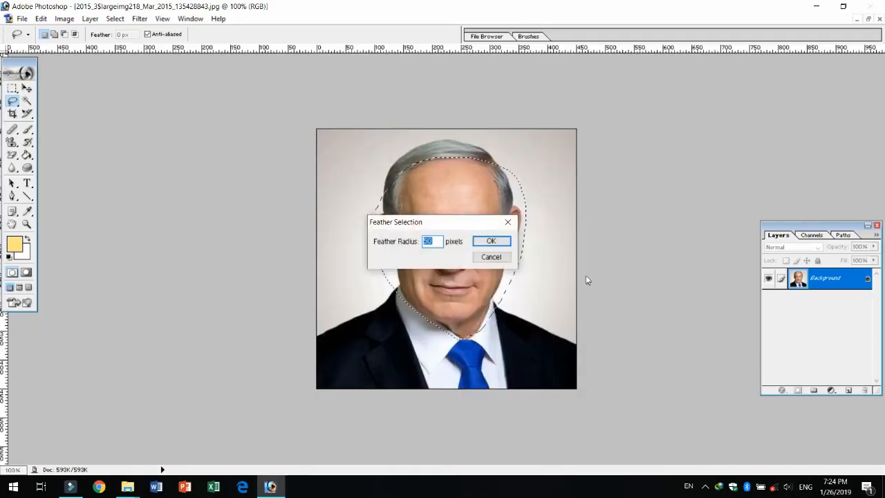
text(3)
key(Return)
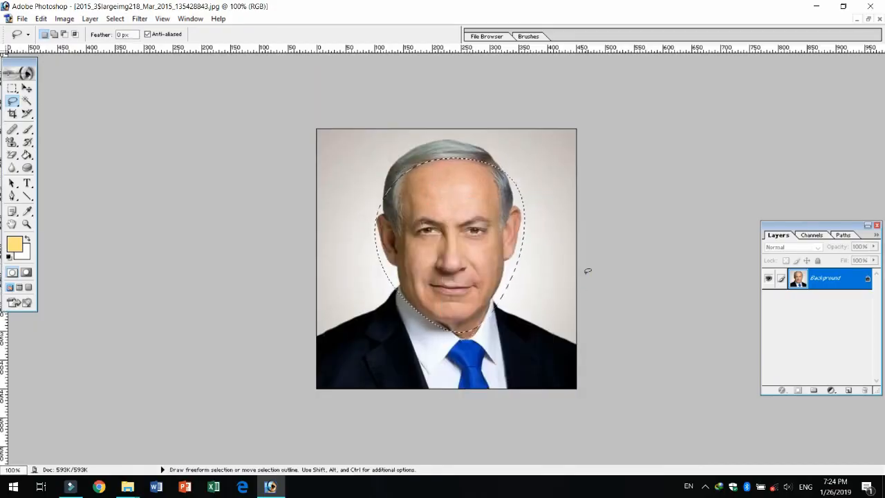
Brighten the feathered face by raising the upper part of the RGB curve in Curves, deselect it, and inspect the soft edge
key(ctrl+m)
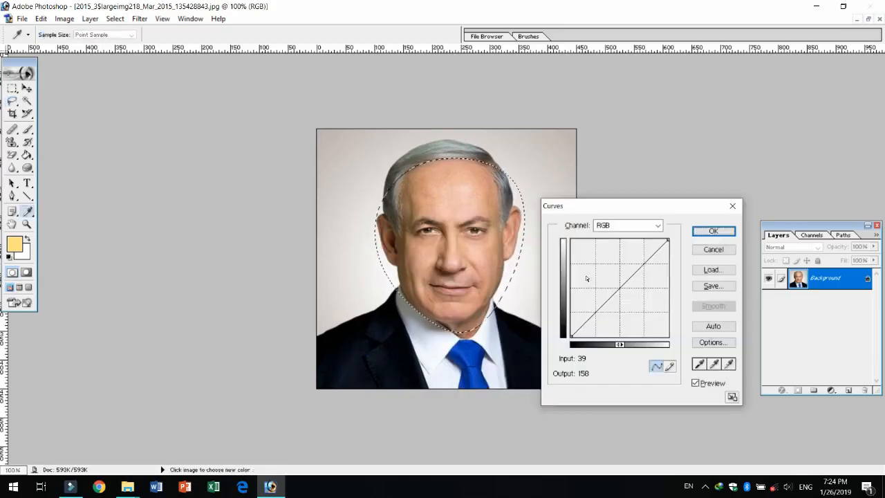
drag(648, 251, 645, 248)
click(712, 230)
key(ctrl+d)
key(ctrl+plus)
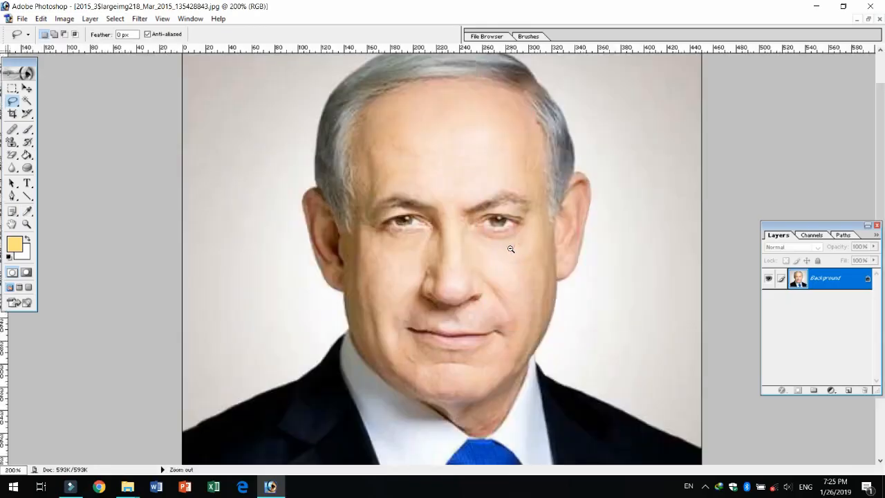
key(ctrl+minus)
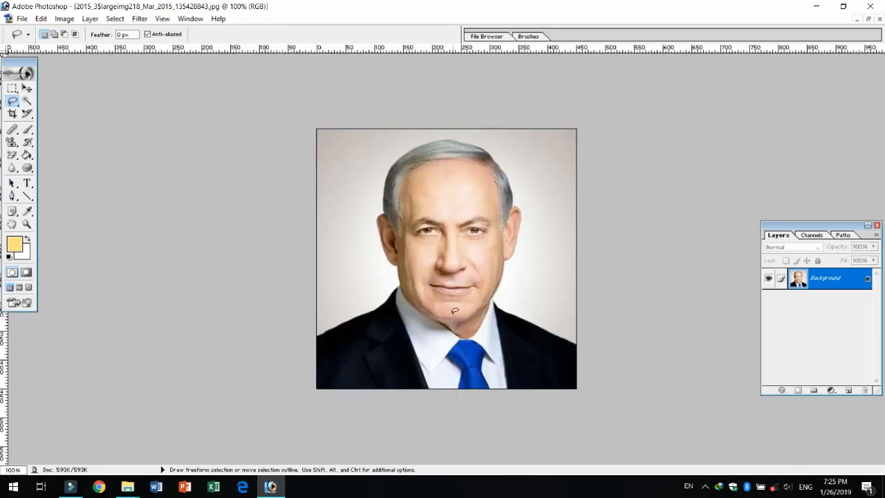
Draw a new, tighter freehand Lasso selection around the face, inside the ears, leaving Curves unapplied
drag(12, 102, 54, 102)
drag(470, 319, 472, 318)
key(ctrl+m)
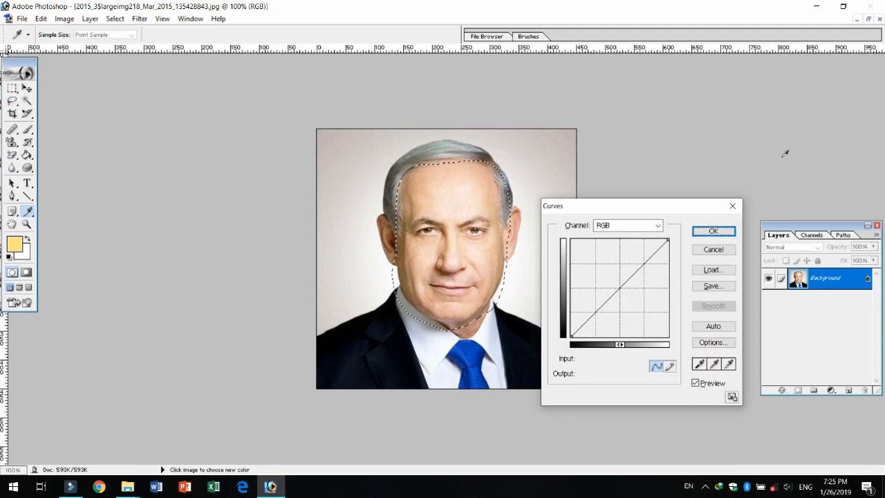
click(714, 249)
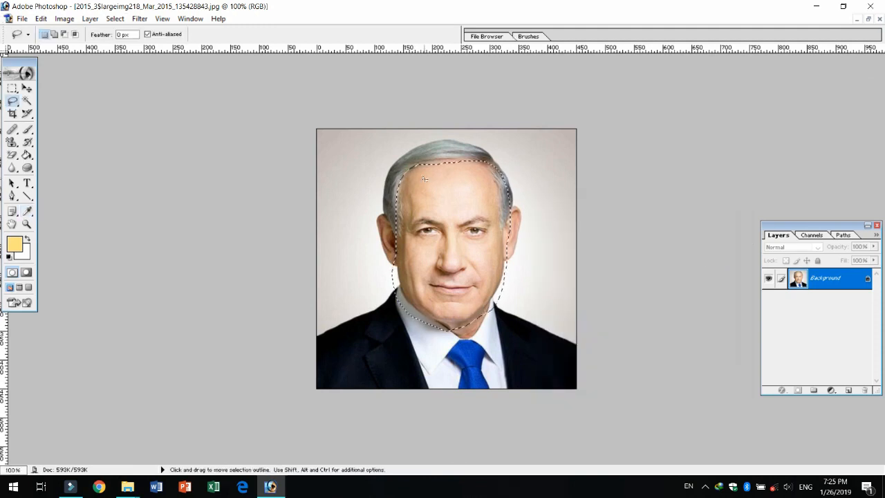
Feather the tighter face selection with a radius of 40 pixels
right_click(426, 178)
click(466, 211)
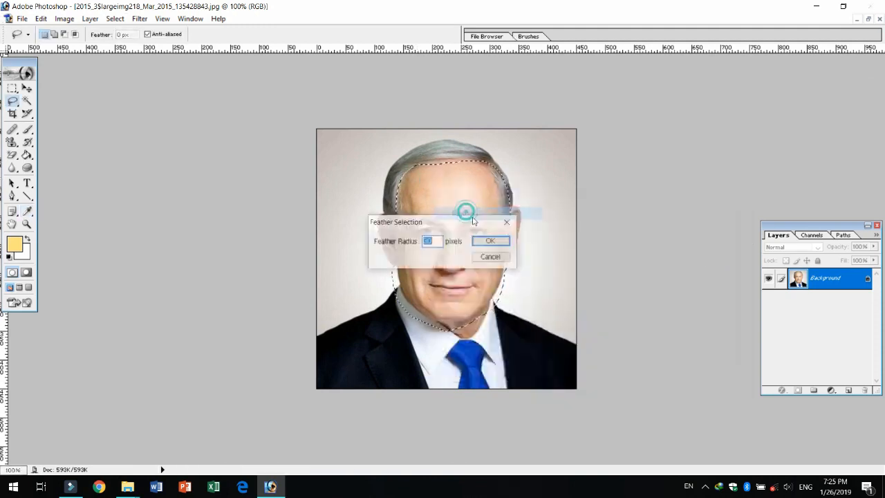
drag(473, 220, 711, 159)
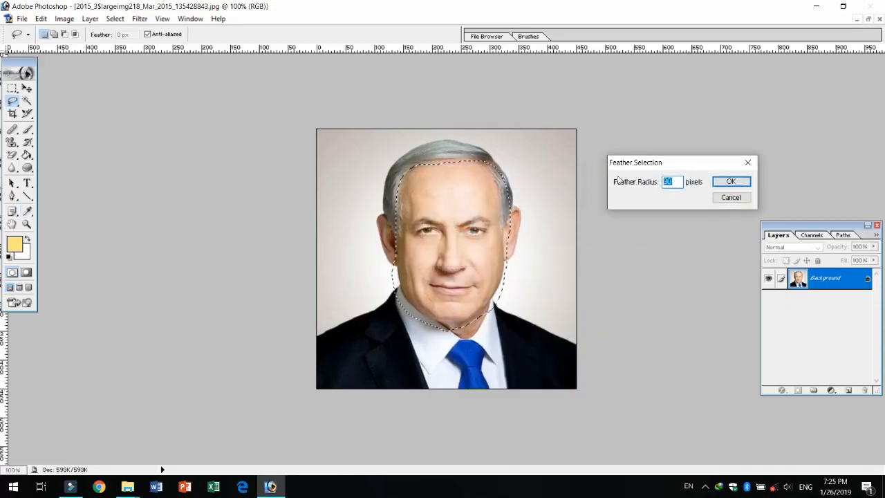
drag(675, 181, 650, 181)
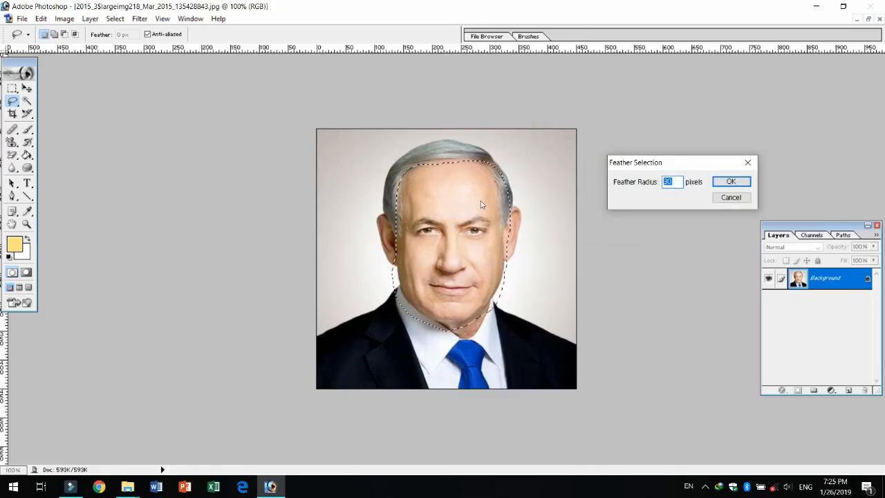
drag(673, 182, 661, 185)
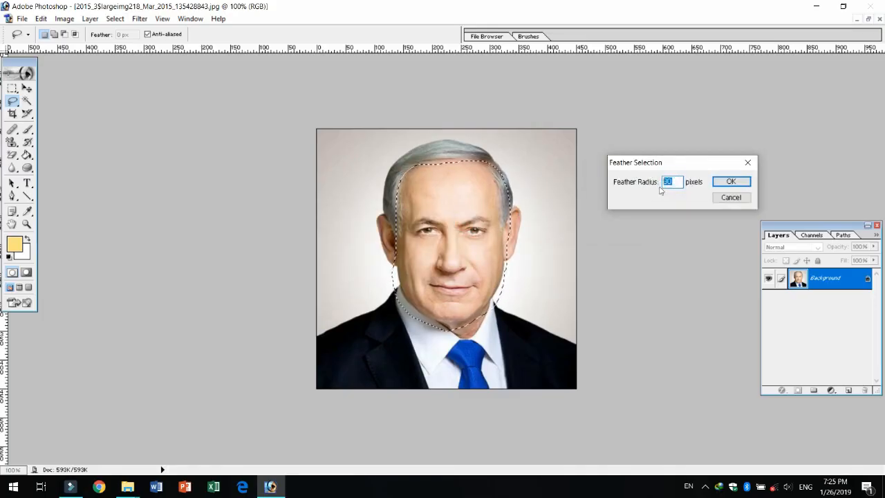
click(672, 182)
drag(672, 182, 657, 185)
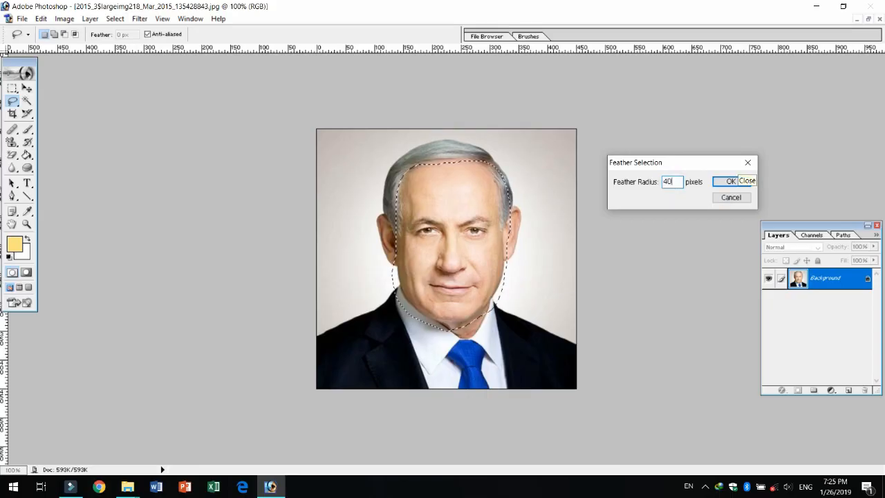
click(733, 181)
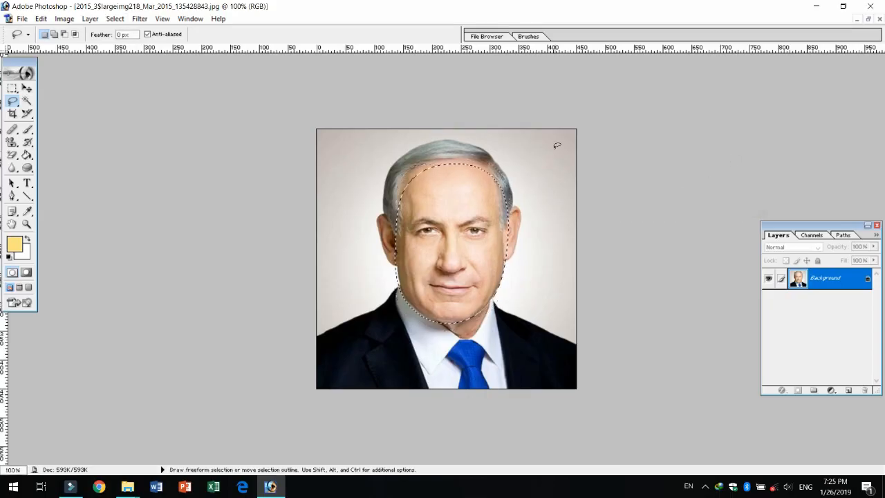
Brighten the feathered face in Levels by setting the RGB midtone input level to 1.21, and deselect it
key(i)
key(ctrl+l)
mouse_move(238, 201)
mouse_down()
mouse_move(223, 203)
mouse_move(238, 201)
mouse_up()
drag(163, 201, 158, 204)
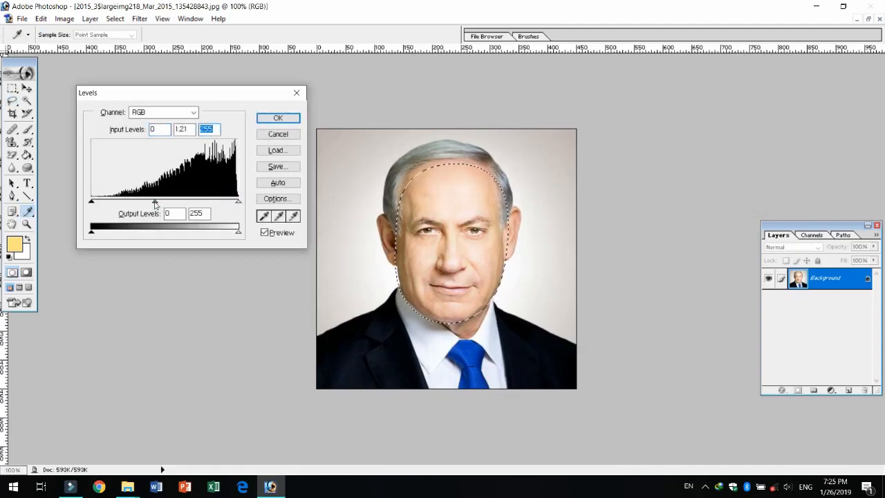
click(278, 117)
key(l)
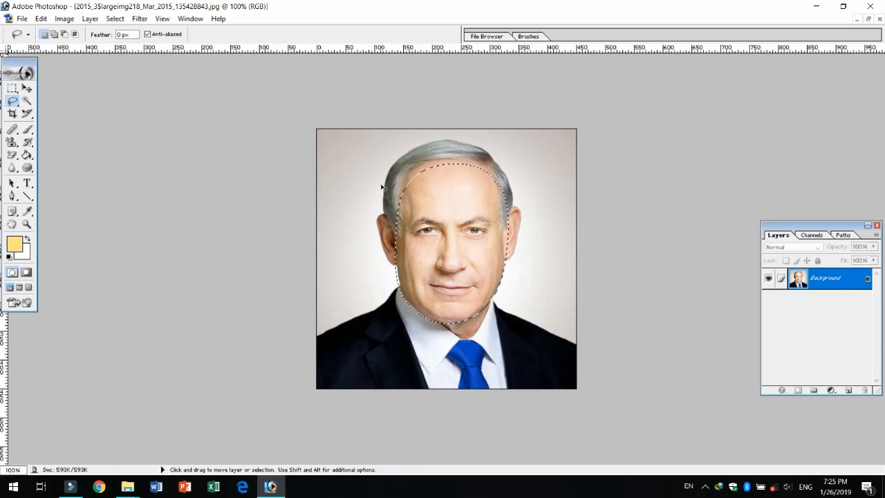
key(ctrl+d)
ctrl+click(506, 253)
alt+click(507, 252)
Draw a freehand Lasso loop around the face from the chin, taking in parts of the ears
click(14, 102)
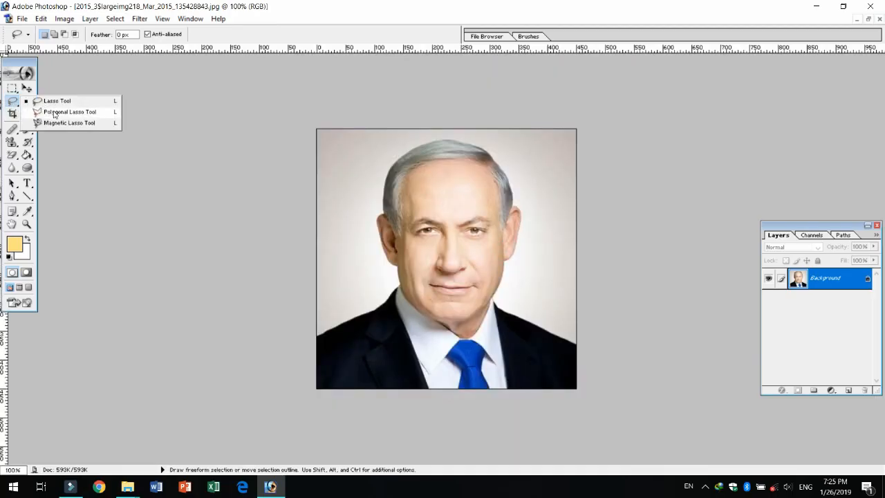
click(56, 112)
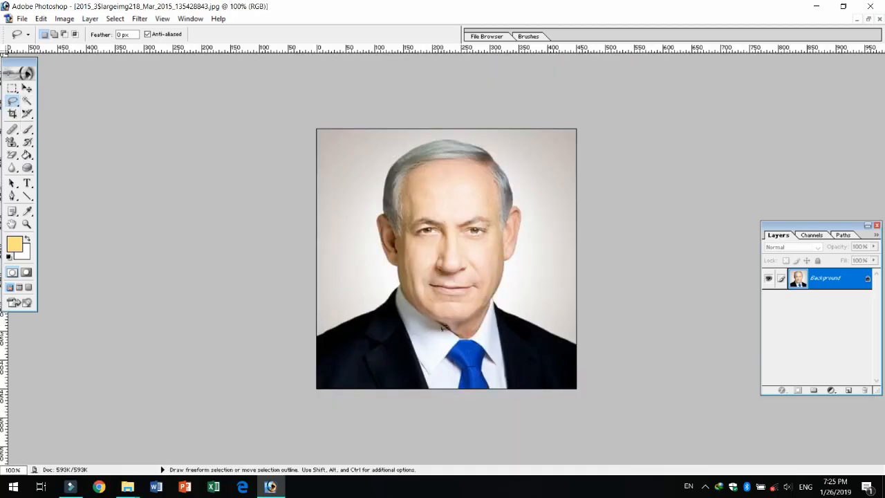
mouse_move(446, 332)
mouse_down()
mouse_move(405, 300)
mouse_move(390, 270)
mouse_up()
drag(462, 324, 462, 325)
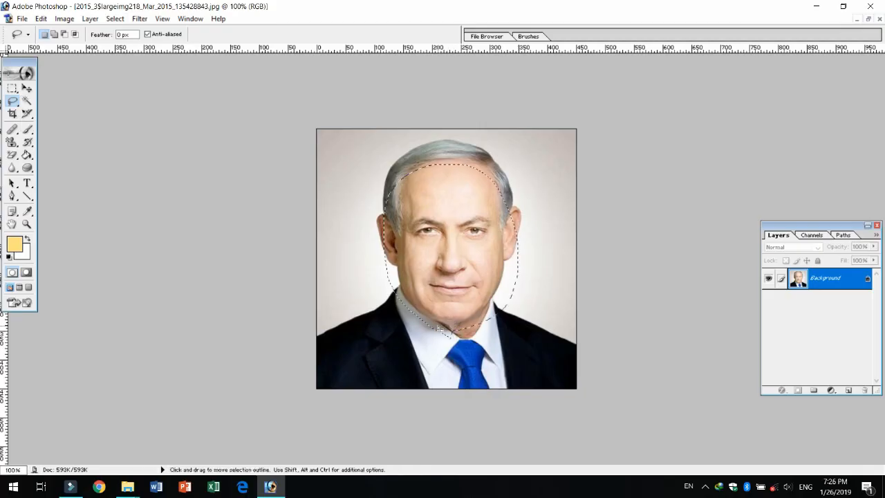
Outline the head and shoulders of the portrait with a straight-sided Polygonal Lasso selection
click(19, 104)
click(55, 111)
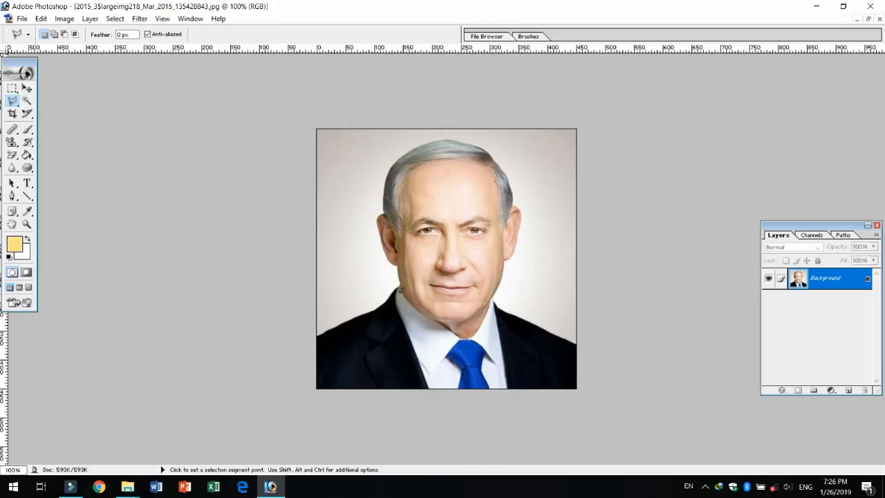
click(413, 145)
click(454, 138)
click(532, 318)
click(596, 352)
click(550, 394)
click(352, 375)
click(308, 334)
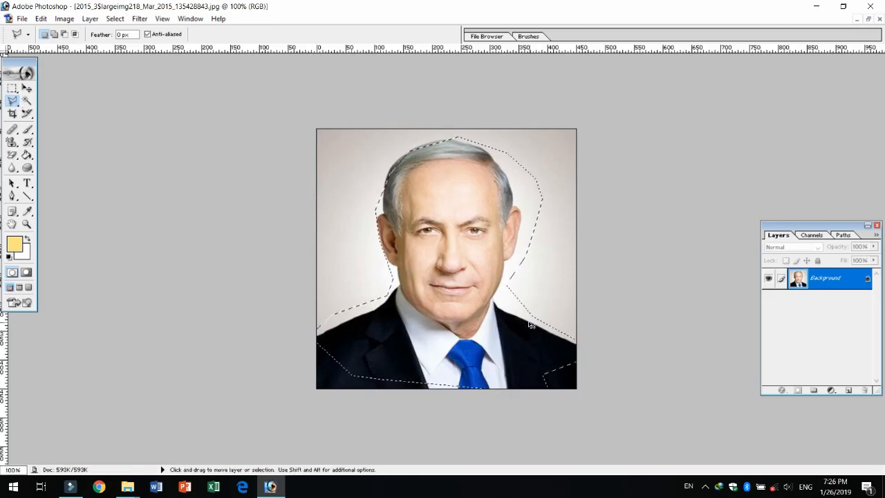
Clear the area inside the polygonal selection, undo the clearing, and deselect
key(Delete)
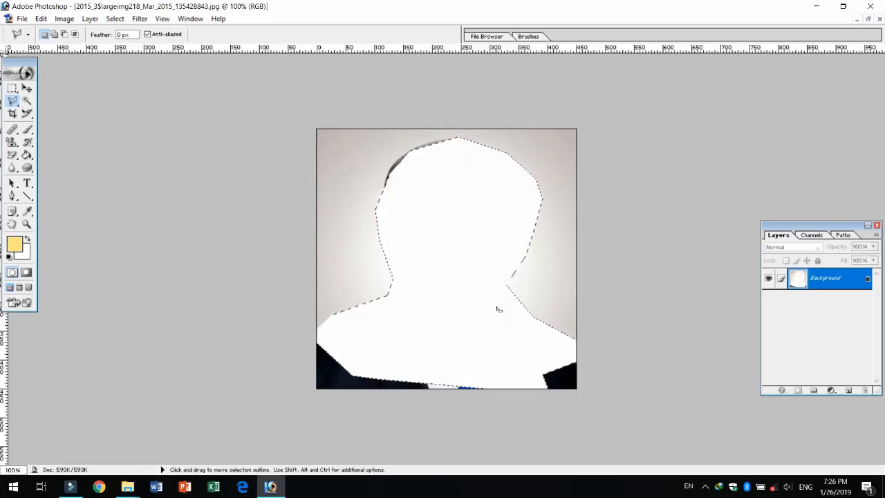
key(ctrl+z)
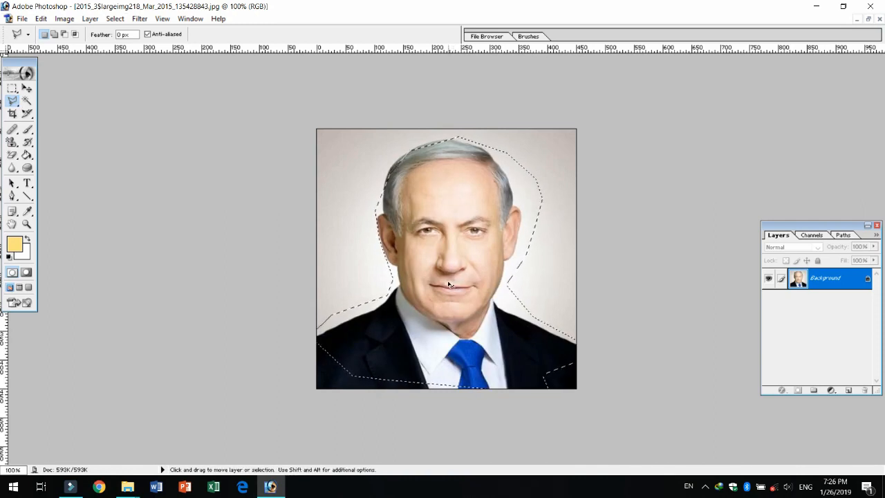
key(ctrl+d)
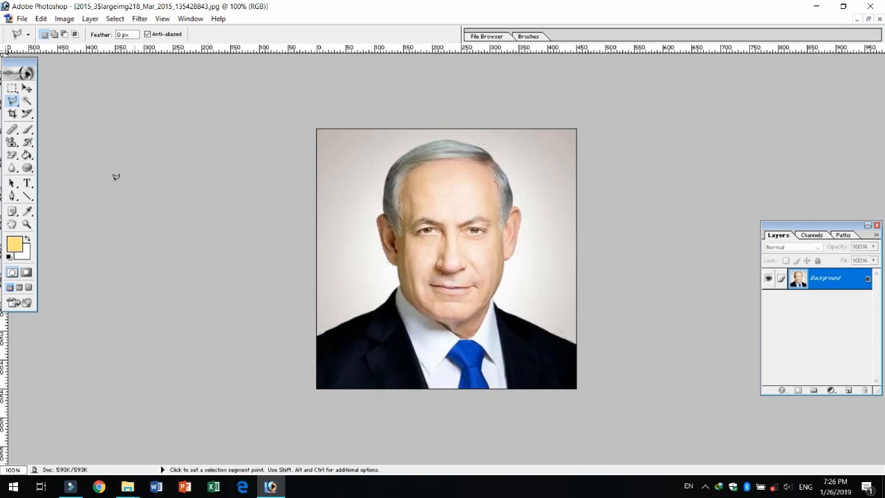
Trace the shoulders and head with the Magnetic Lasso, close the selection along the image's lower edge, and deselect it after checking the outline
drag(13, 100, 60, 124)
key(ctrl+plus)
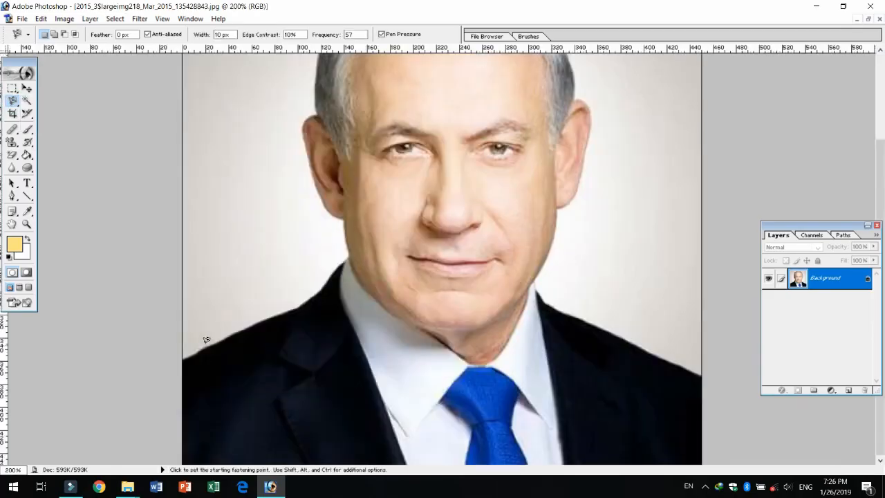
click(181, 353)
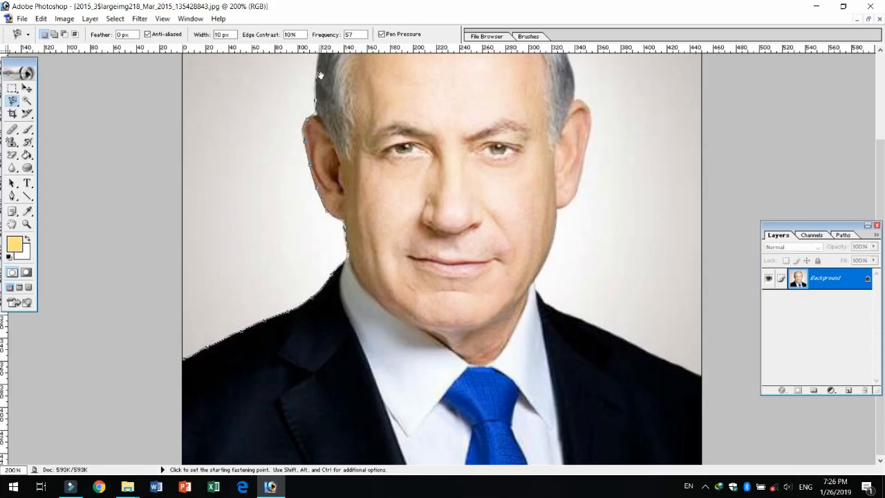
drag(320, 75, 344, 187)
key(ctrl+minus)
key(ctrl+minus)
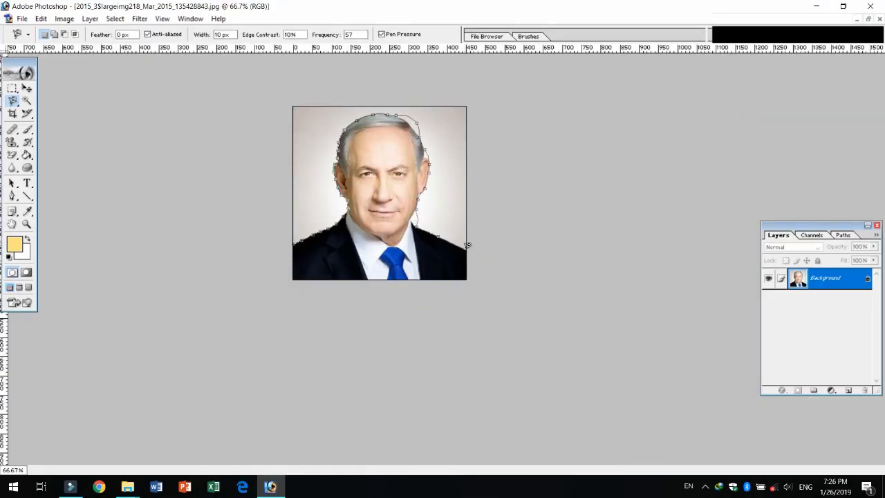
click(294, 238)
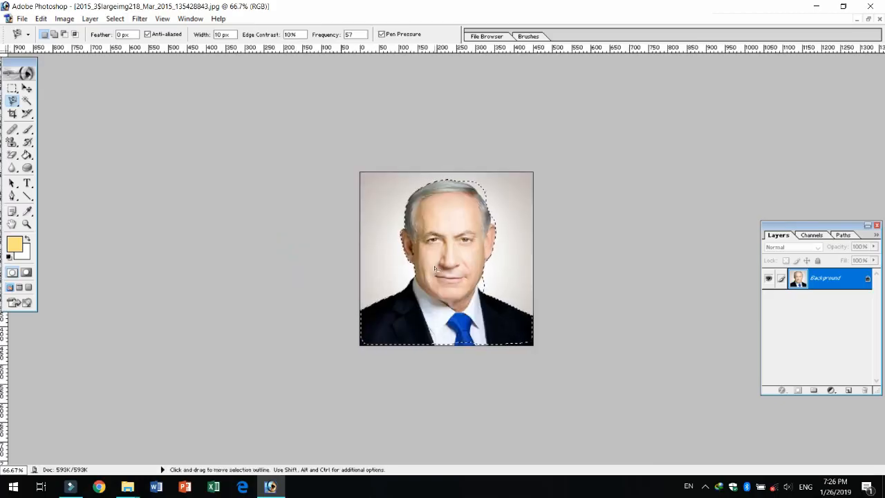
key(ctrl+space)
ctrl+click(480, 189)
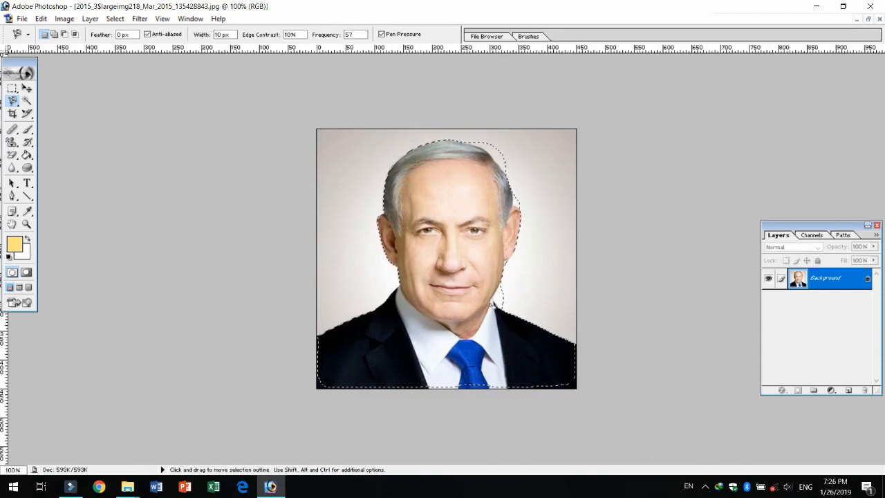
key(ctrl+d)
click(12, 102)
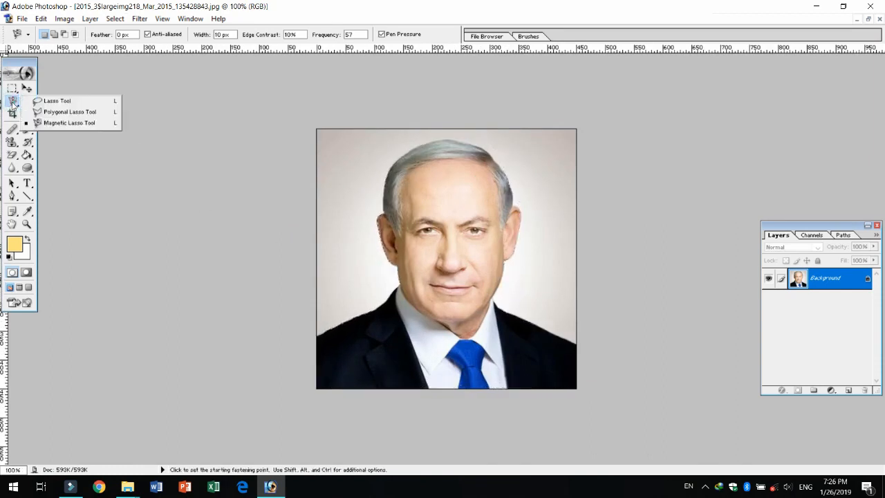
click(55, 101)
click(11, 89)
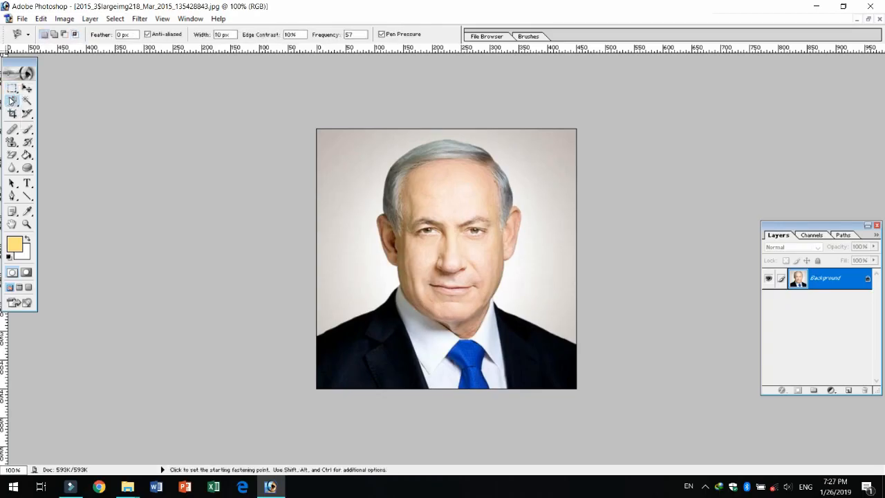
click(11, 89)
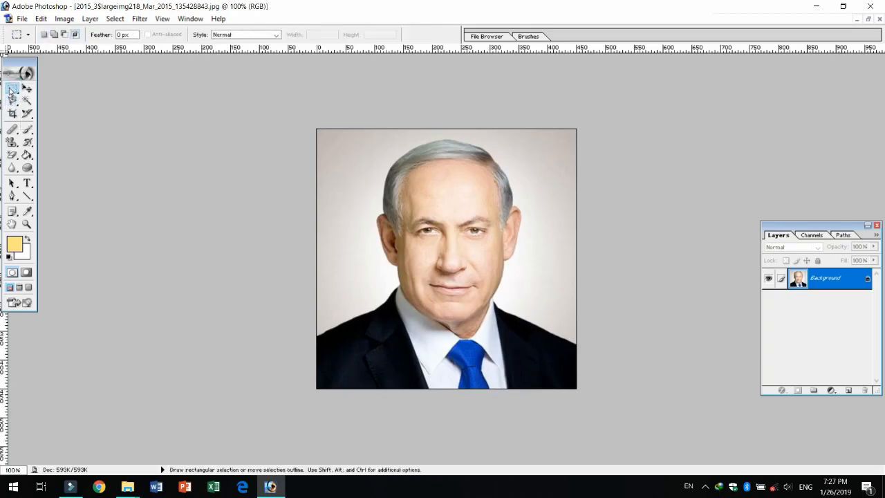
click(27, 89)
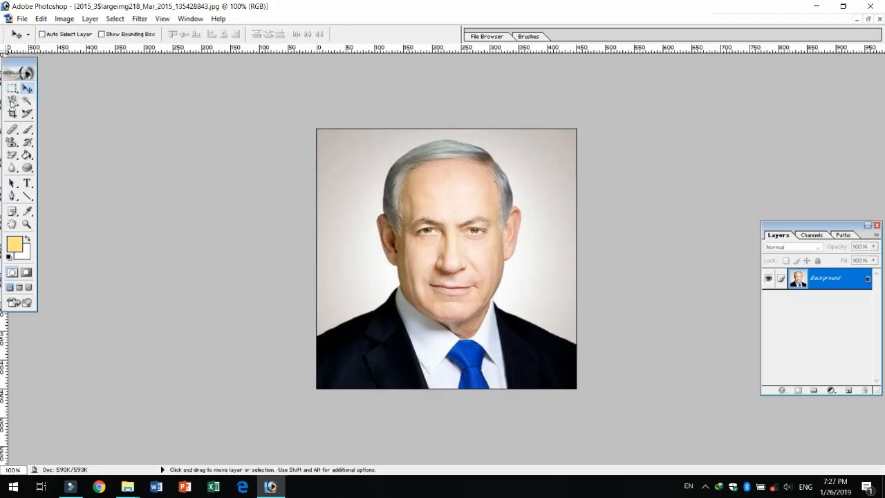
click(12, 101)
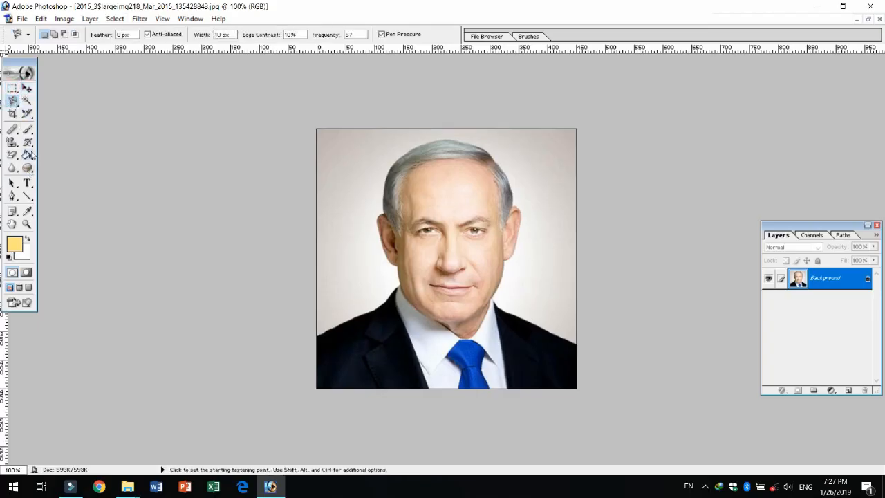
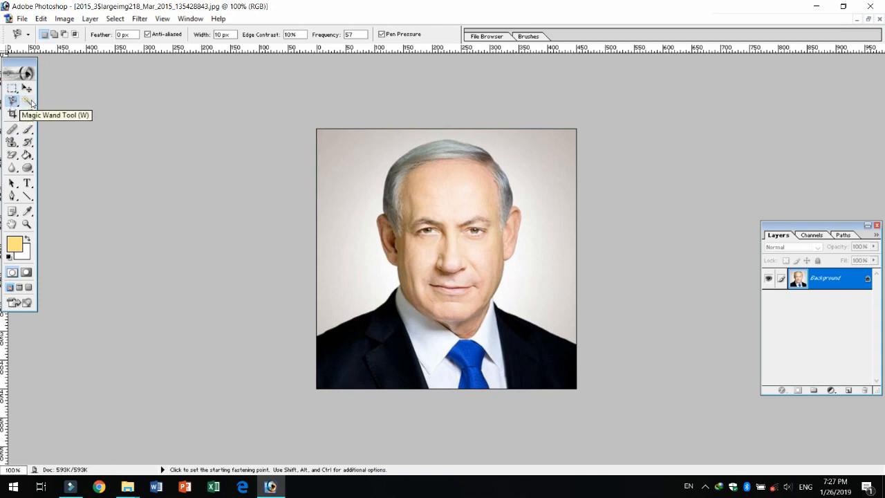
Select the light background around the man with the Magic Wand at tolerance 32, toggling the selection on and off from several background areas
click(31, 102)
click(539, 213)
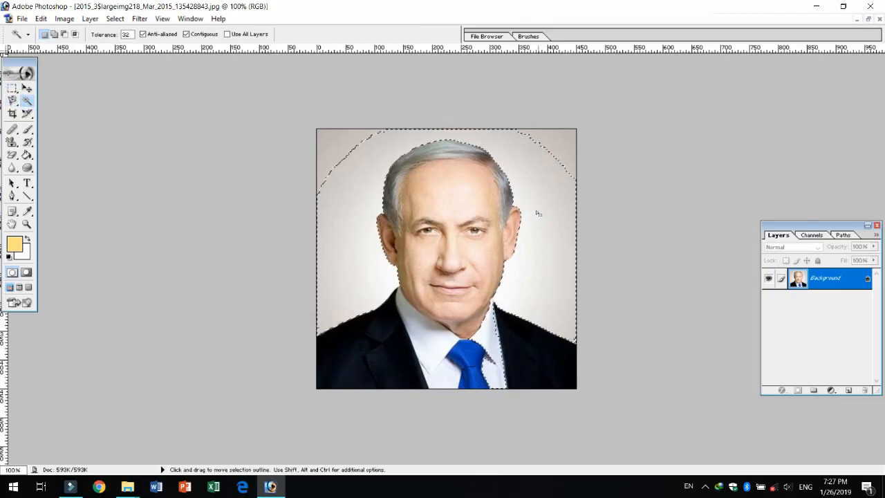
click(370, 199)
click(325, 153)
click(539, 219)
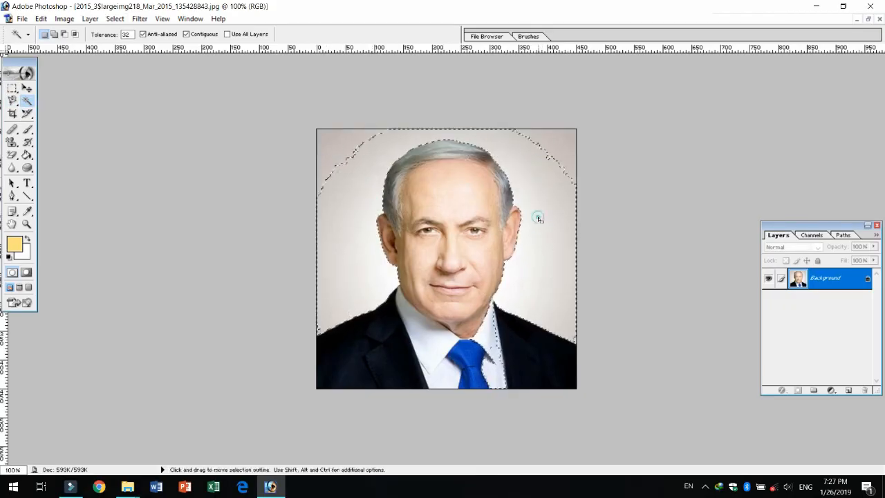
click(343, 254)
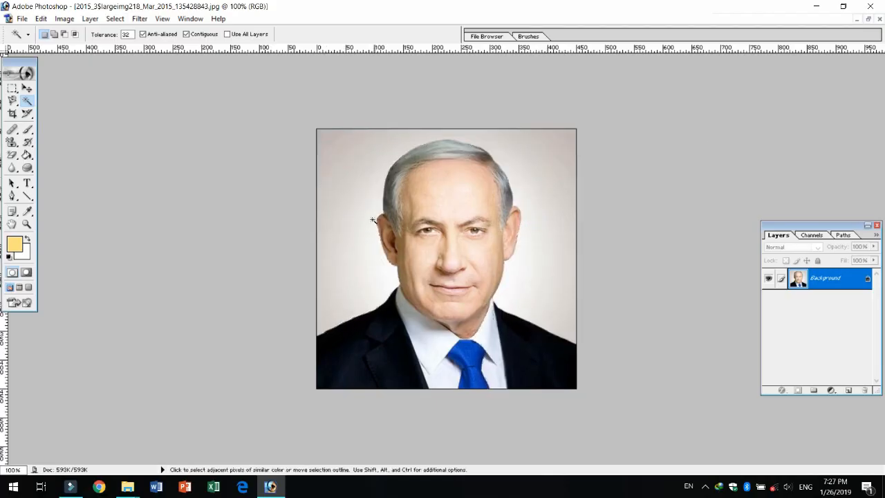
click(869, 20)
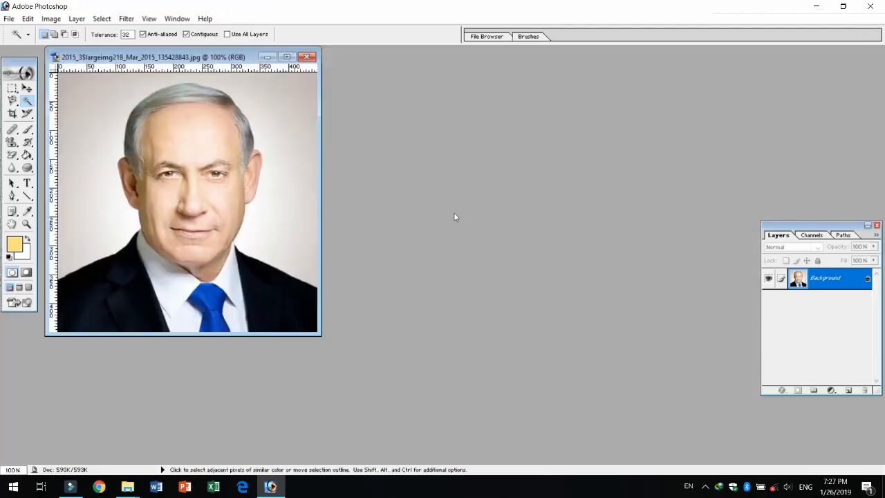
key(ctrl+n)
key(Return)
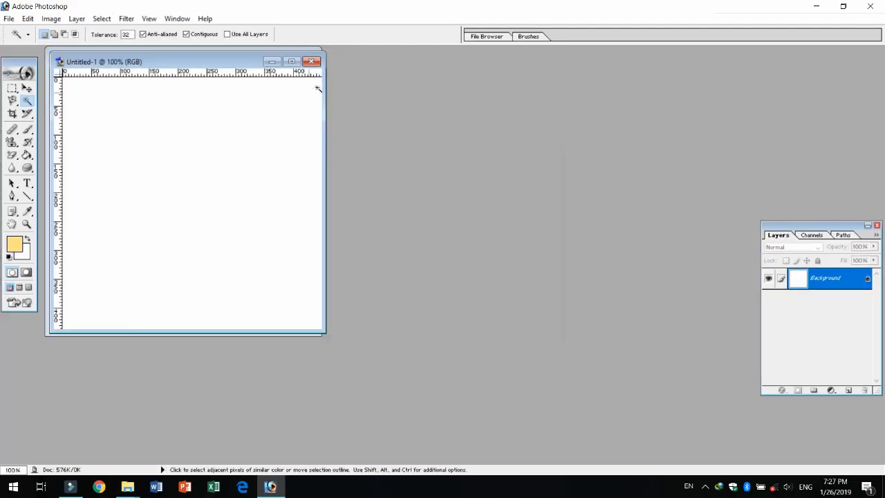
click(311, 61)
Create a white RGB document from the 4 x 6 preset at 300 pixels/inch and maximize its window
key(ctrl+n)
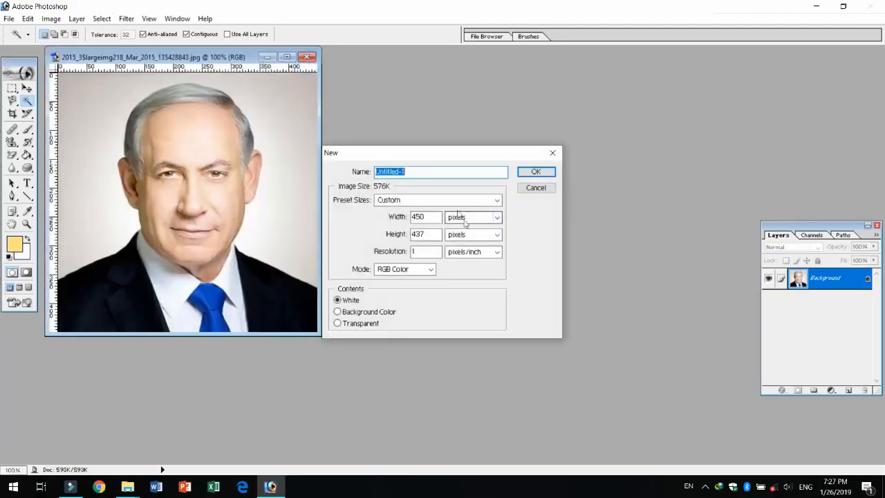
click(454, 199)
click(403, 289)
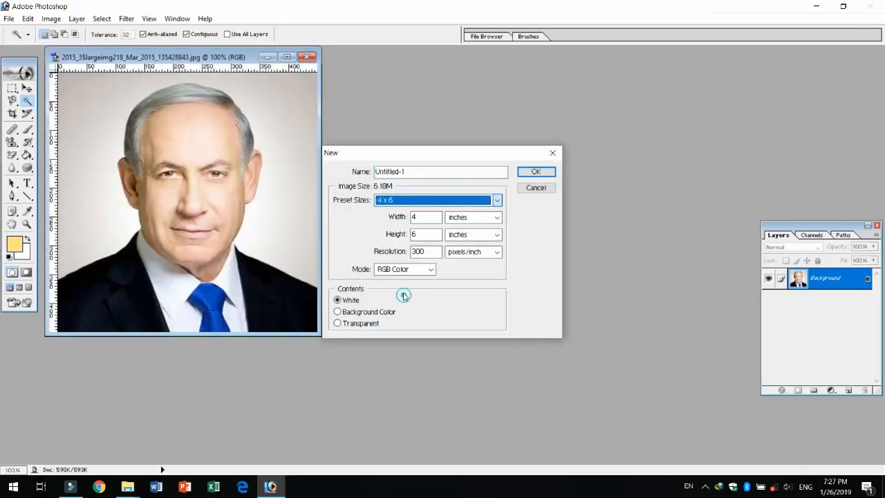
click(536, 172)
double_click(211, 61)
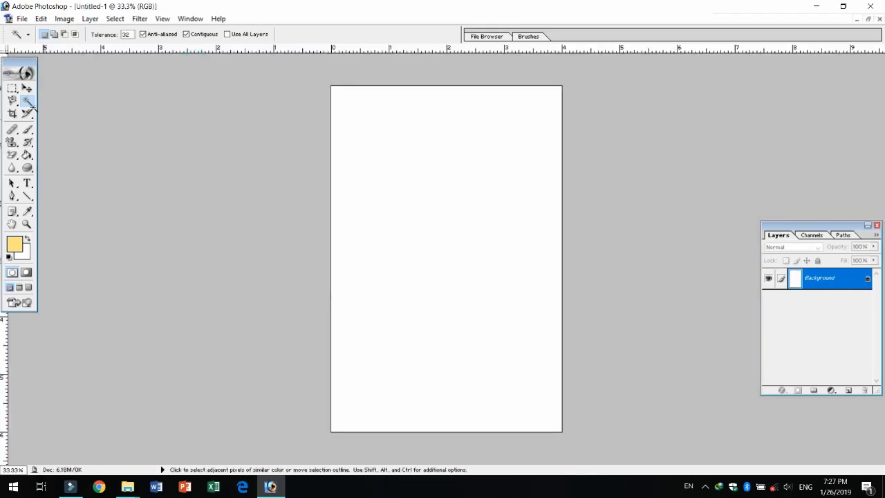
Select a full-width rectangular band along the canvas's lower edge and fill it with the yellow foreground colour using the Paint Bucket
click(12, 89)
drag(331, 334, 562, 433)
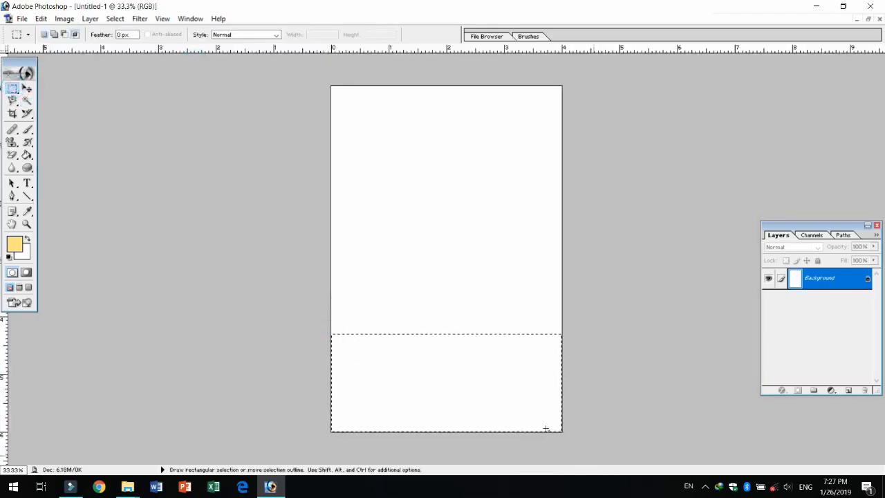
drag(27, 155, 67, 170)
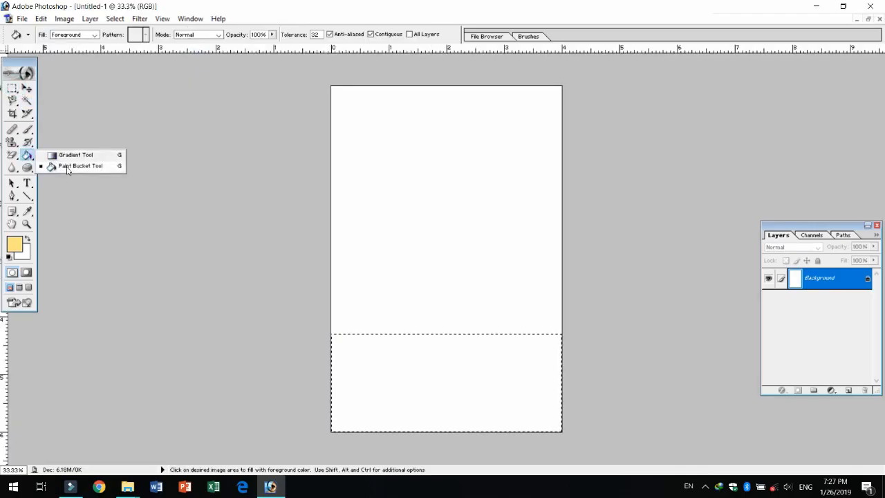
click(424, 369)
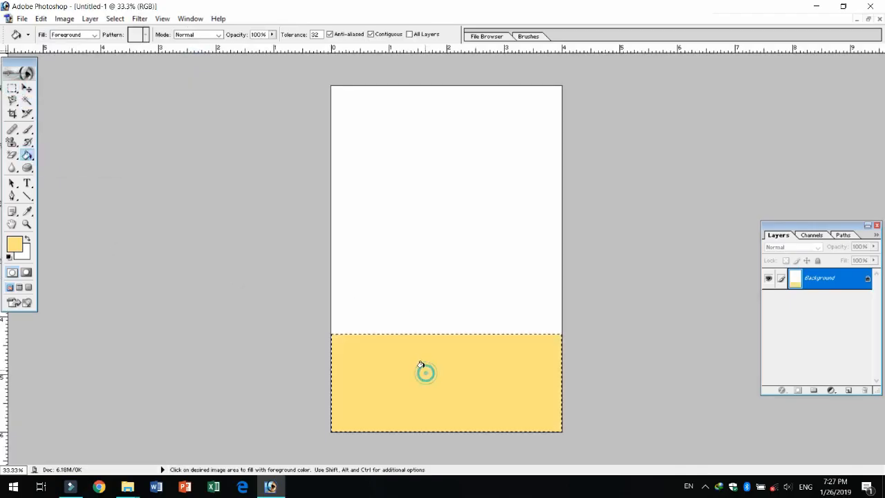
Select the full-width band directly above the yellow one with the Rectangular Marquee in new-selection mode
click(14, 90)
drag(322, 239, 325, 340)
drag(322, 235, 565, 335)
click(565, 334)
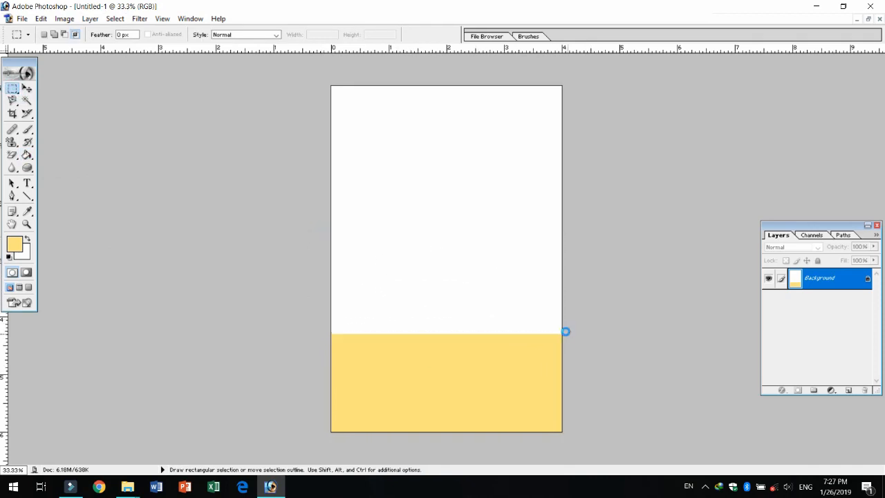
click(44, 35)
Set the background colour to cyan, try a Paint Bucket fill on the selected band, and undo that fill
drag(26, 155, 64, 169)
click(22, 253)
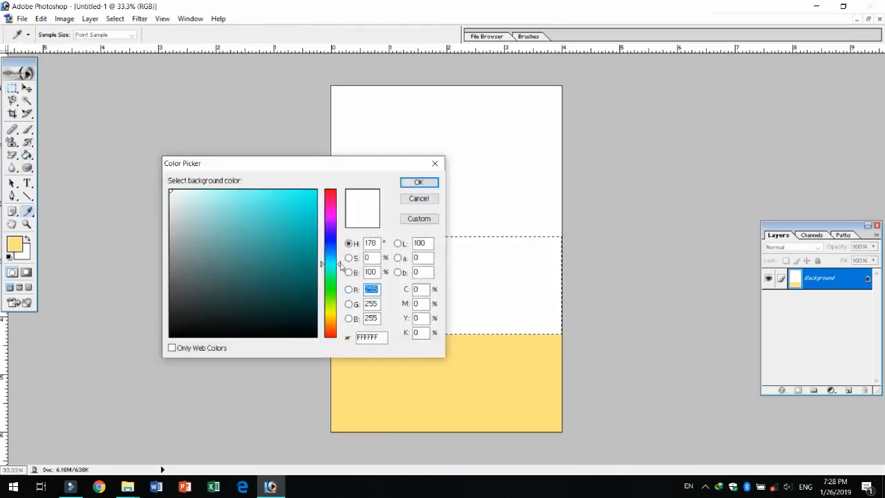
text(0)
click(419, 181)
click(414, 275)
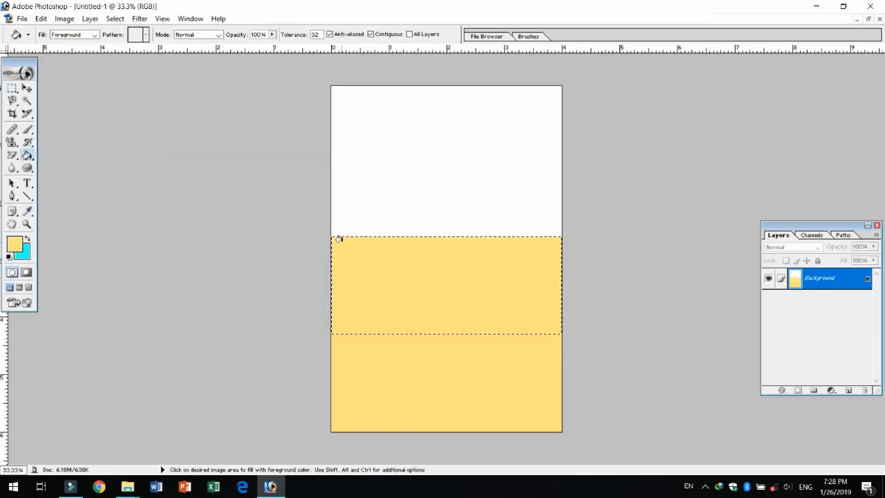
key(ctrl+z)
Set the foreground colour to a fully saturated blue with hue about 220 and fill the selected band with it
click(14, 243)
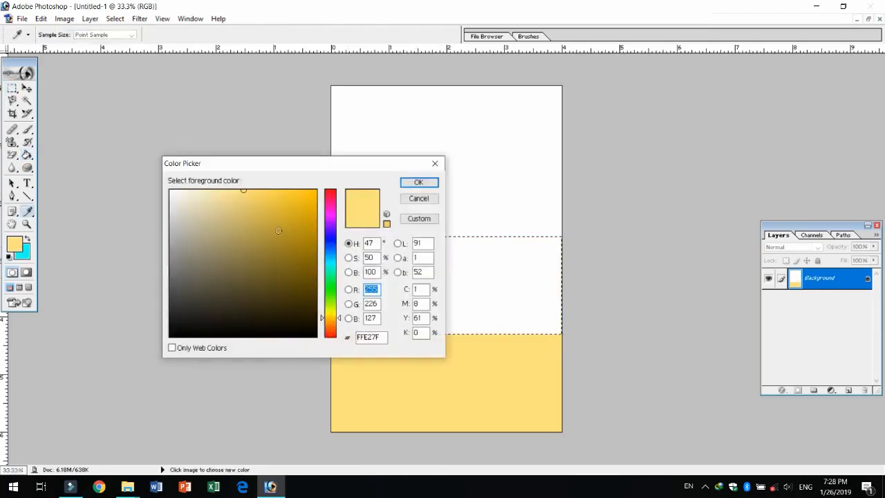
drag(325, 280, 325, 247)
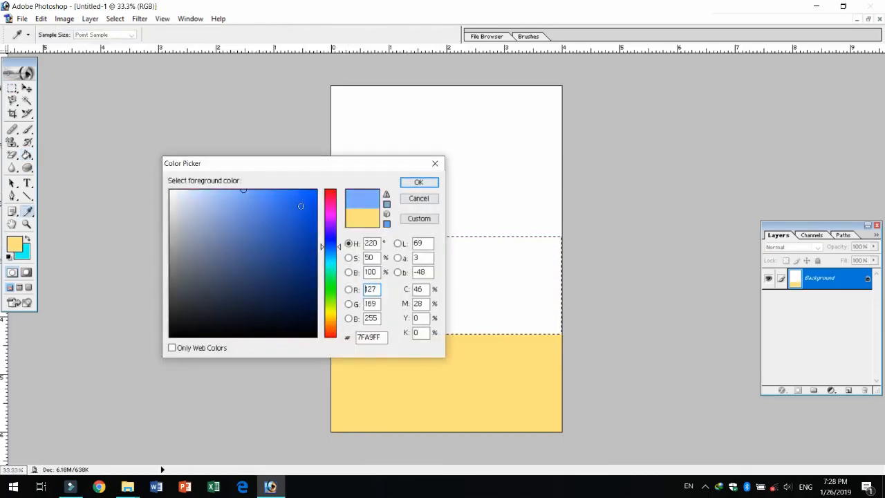
click(417, 182)
click(417, 261)
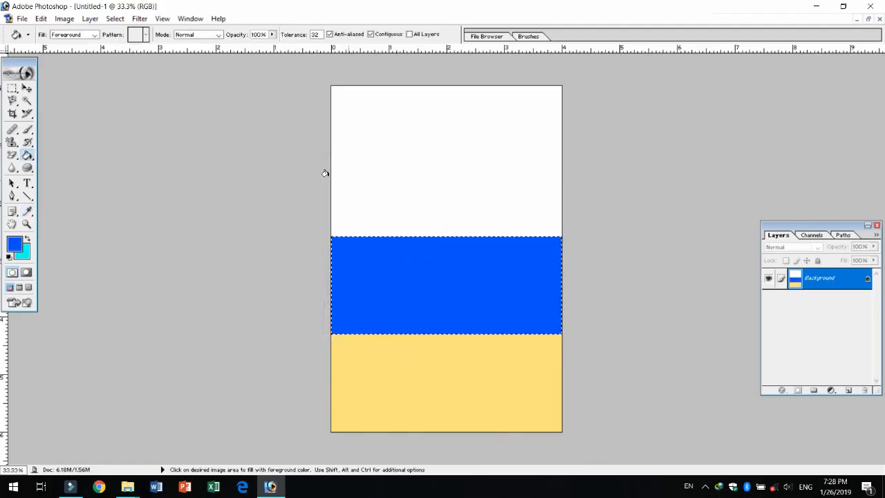
Select a full-width band directly above the blue one and fill it with bright green, hue 136
click(12, 88)
drag(313, 151, 587, 233)
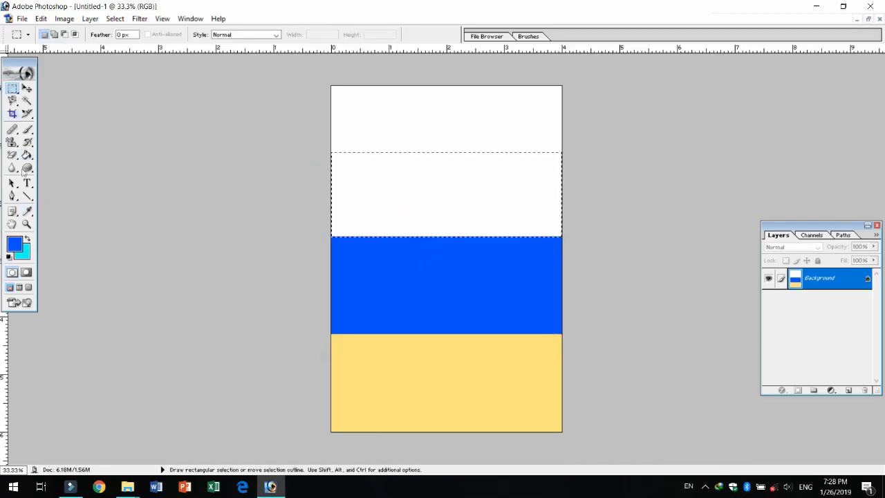
drag(27, 154, 60, 166)
click(20, 246)
click(330, 282)
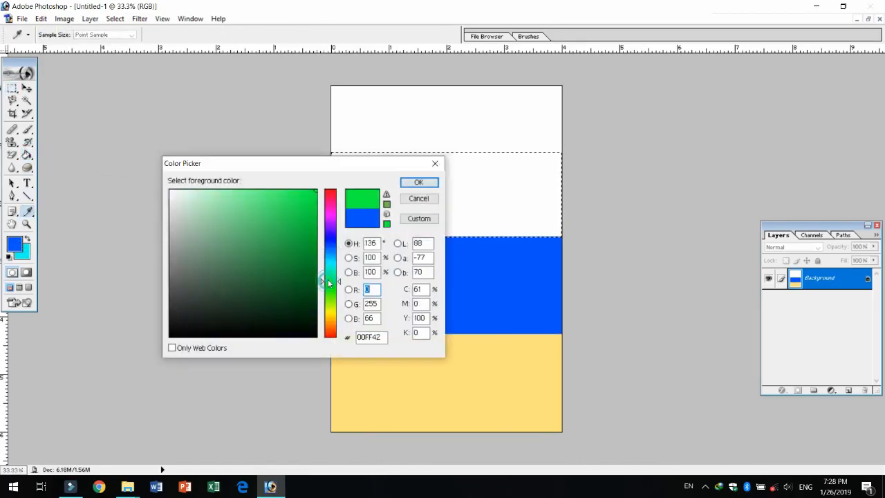
click(419, 182)
click(360, 158)
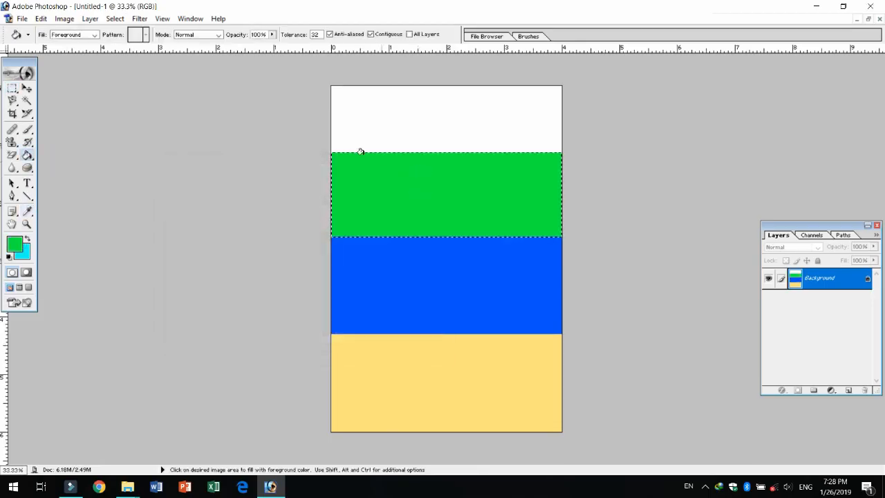
Select the remaining white band, sample the yellow band's colour with the Eyedropper, fill the selection with it, and deselect
click(12, 88)
drag(310, 79, 594, 151)
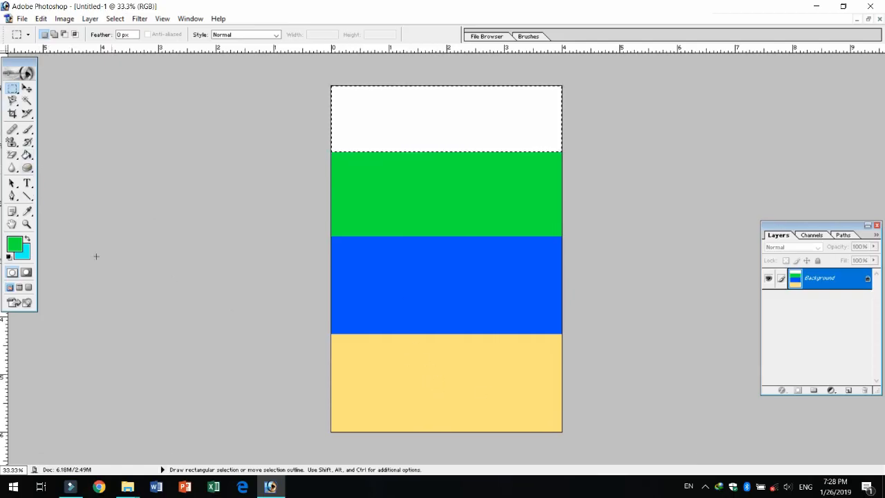
click(27, 212)
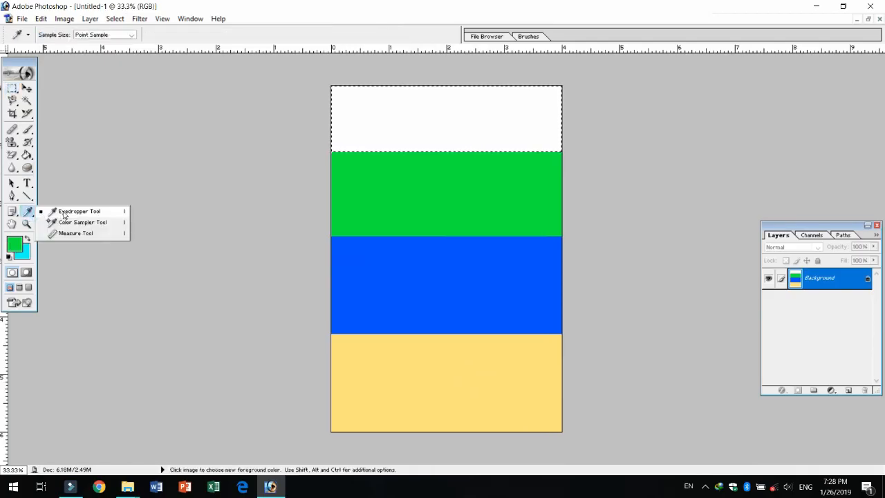
click(63, 215)
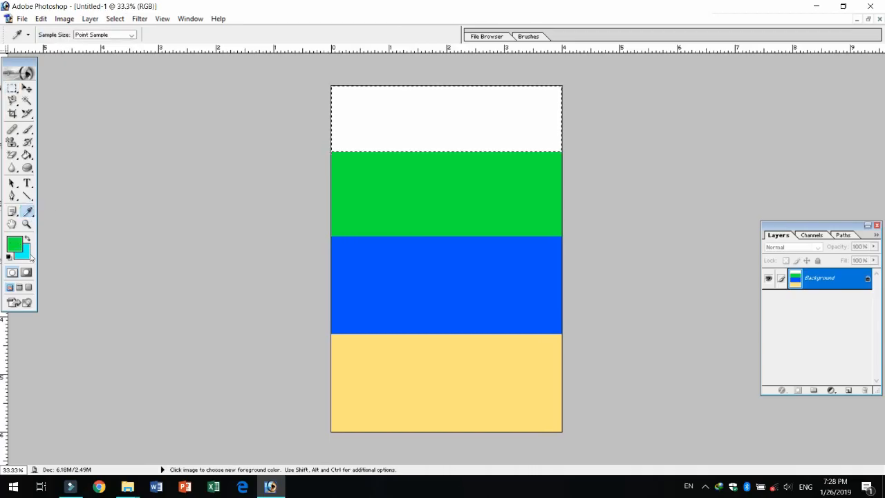
click(406, 367)
click(27, 155)
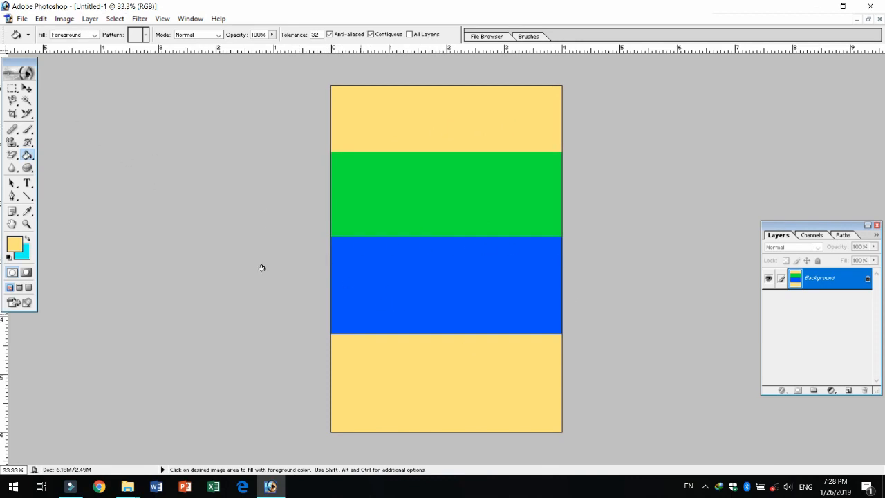
click(11, 89)
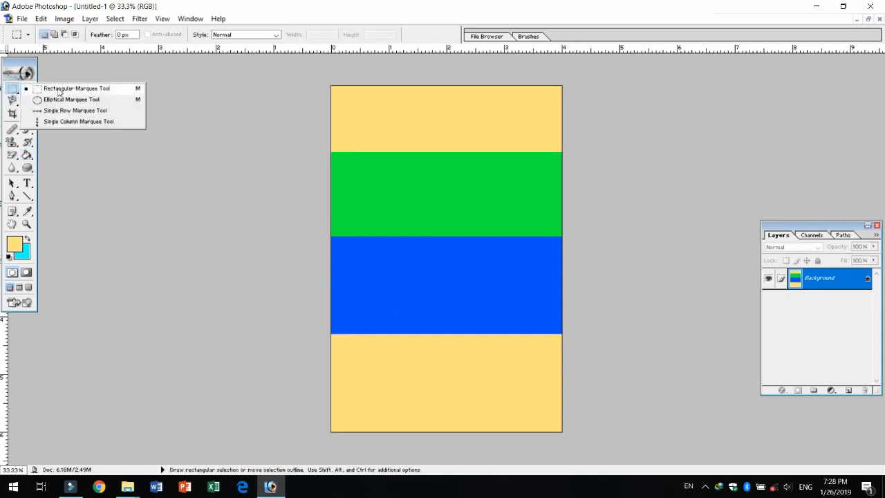
click(256, 255)
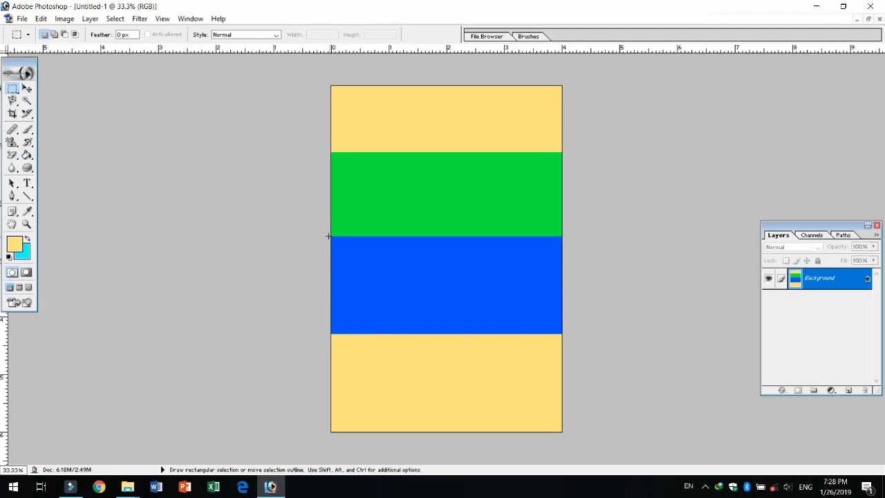
click(12, 100)
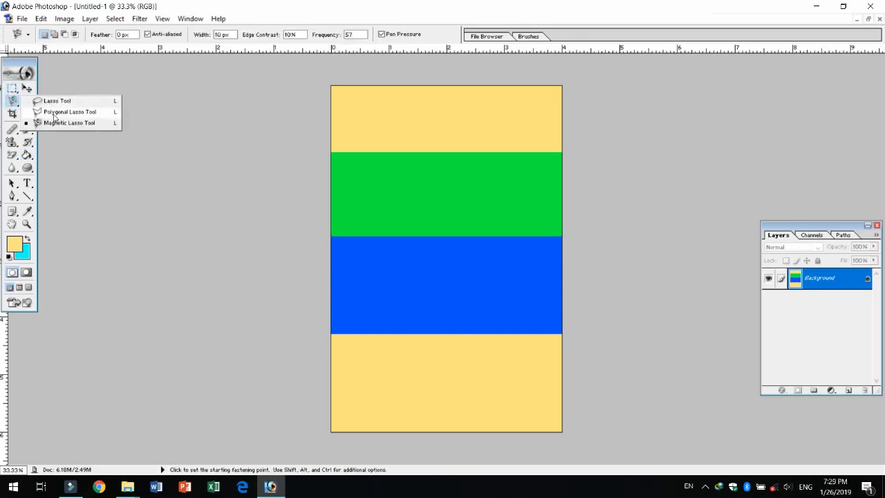
click(14, 101)
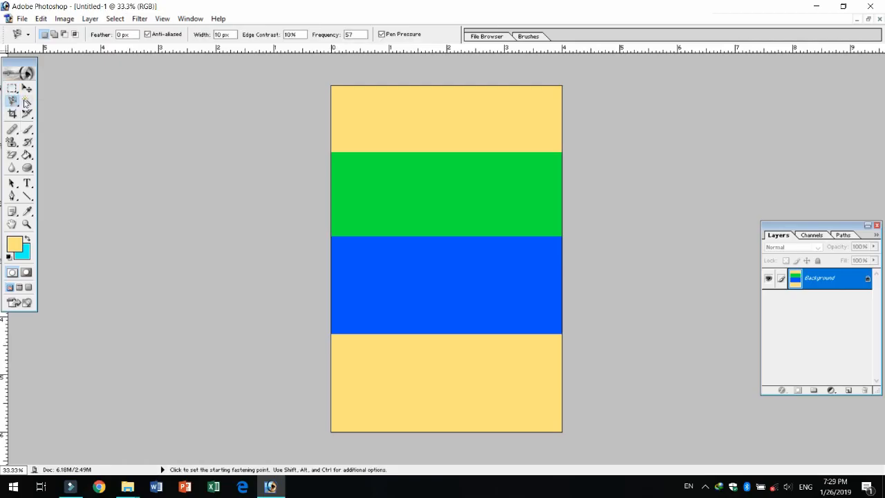
Select the blue, green and lower yellow bands one after another with the Magic Wand at tolerance 32, and deselect
click(27, 103)
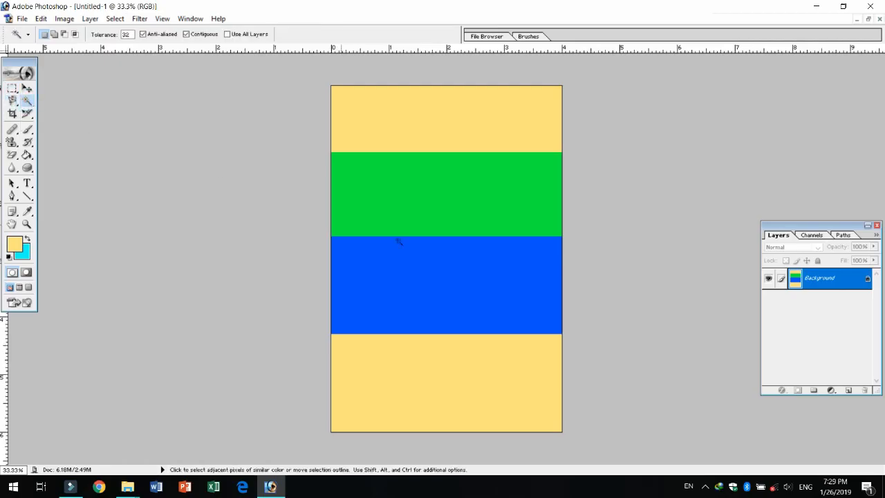
click(445, 269)
click(432, 200)
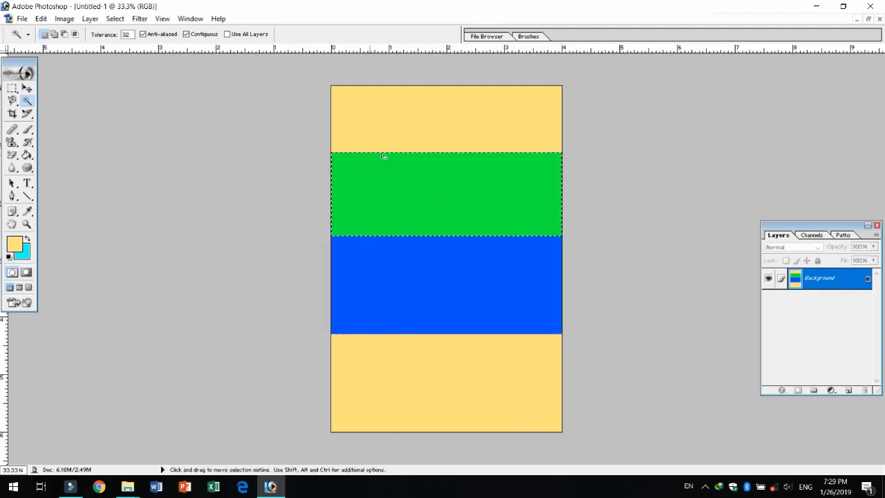
click(476, 361)
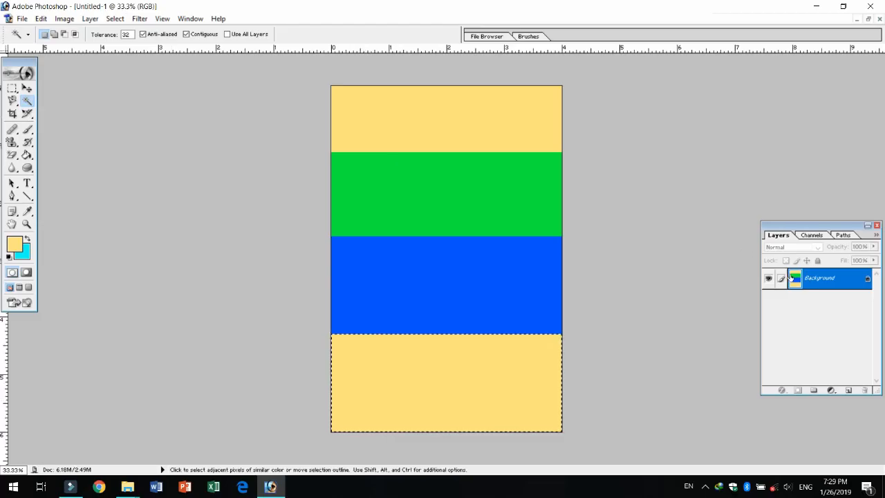
key(alt+BackSpace)
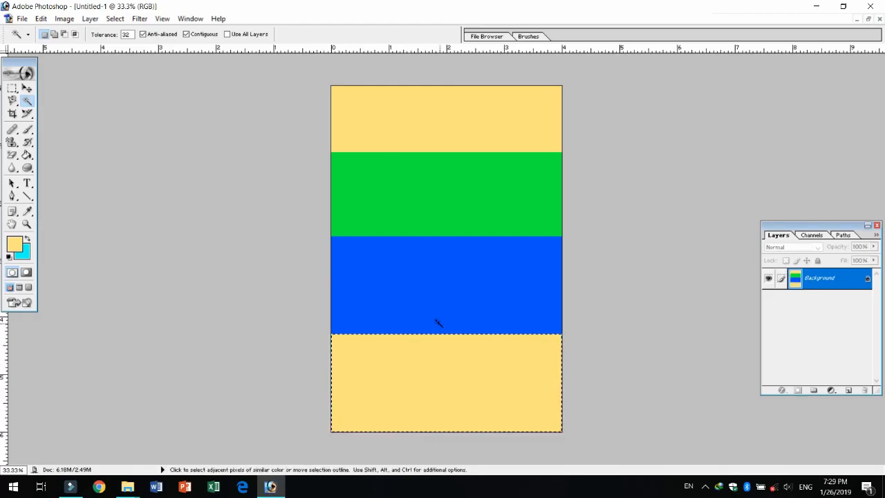
click(27, 88)
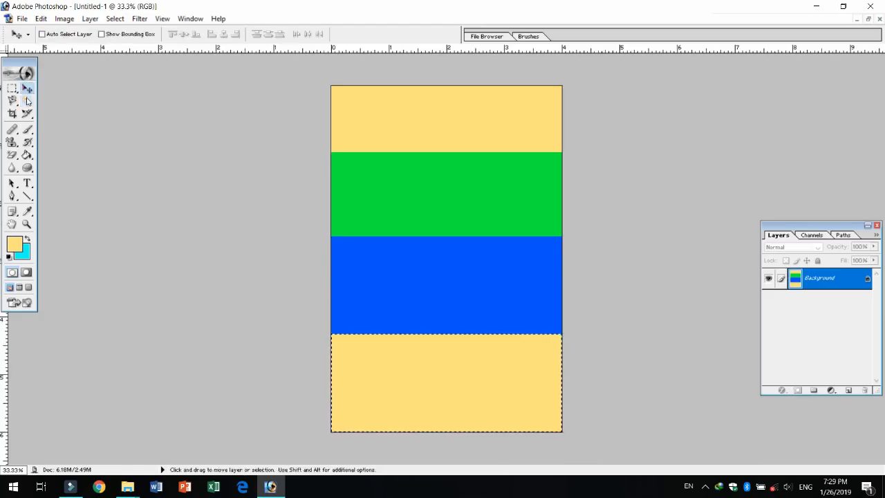
click(27, 101)
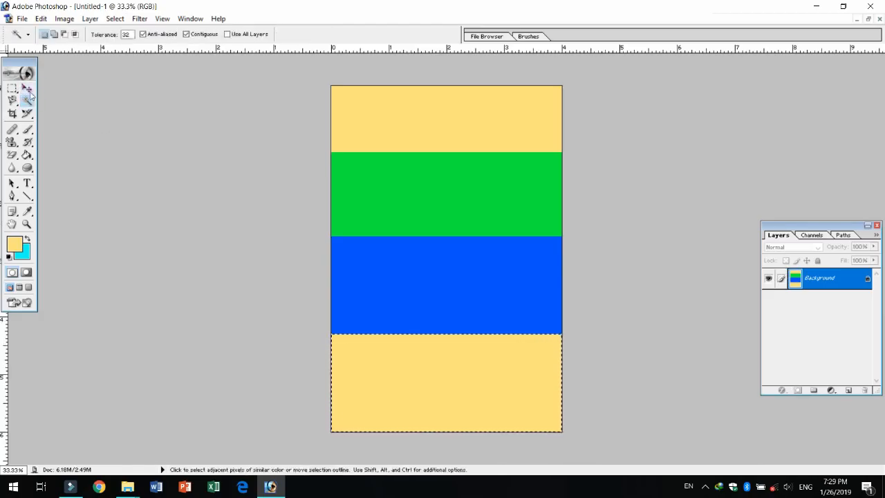
key(ctrl+d)
Open the benjamin-netanyahu JPG photo from the Downloads folder and maximize its window
click(867, 19)
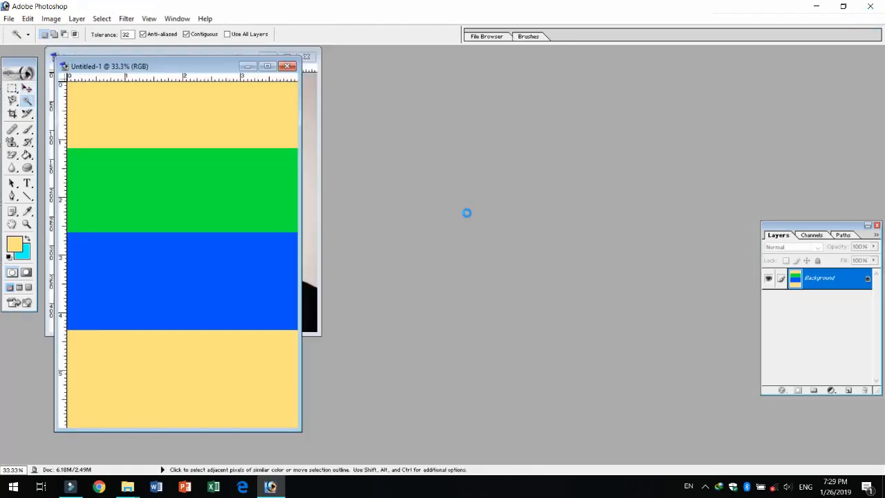
scroll(542, 256, down, 3)
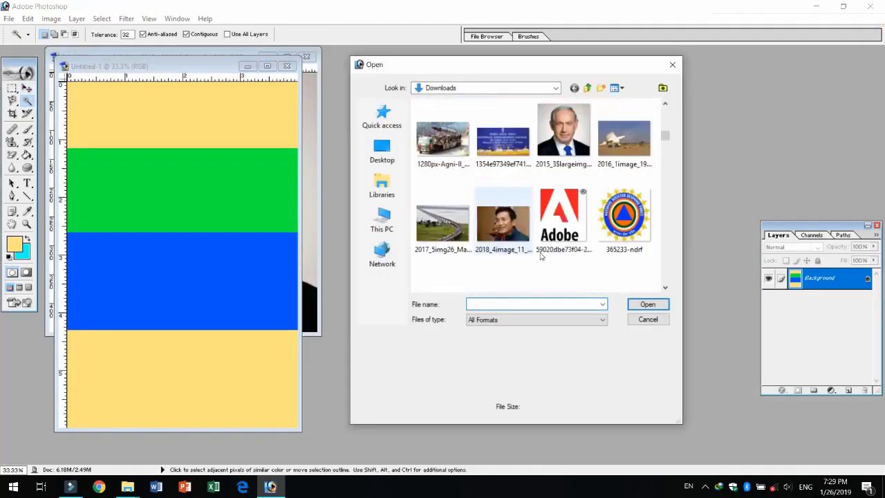
scroll(546, 253, down, 3)
scroll(553, 250, down, 3)
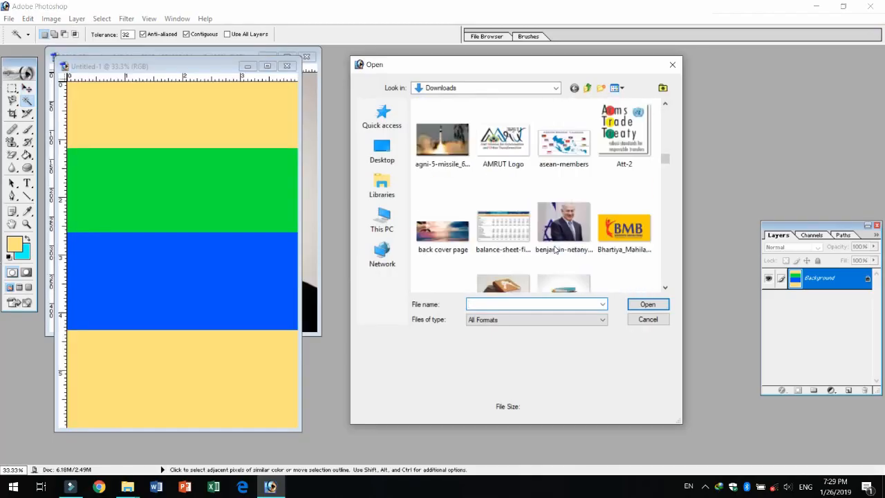
double_click(554, 249)
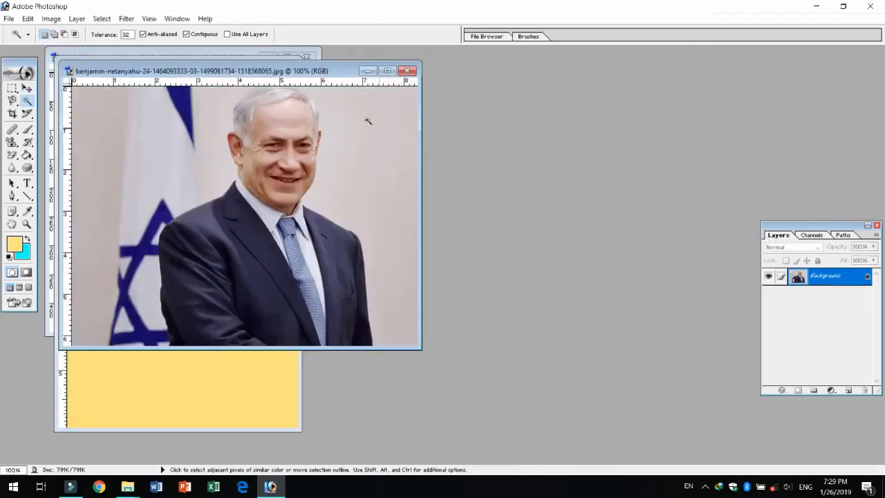
double_click(318, 71)
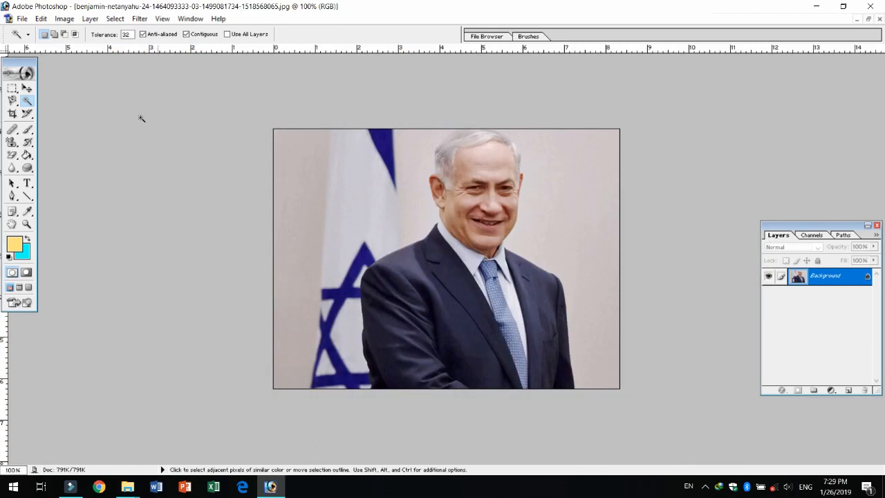
Crop the photo to the man's head and upper chest with the Crop tool, and undo the crop
click(13, 114)
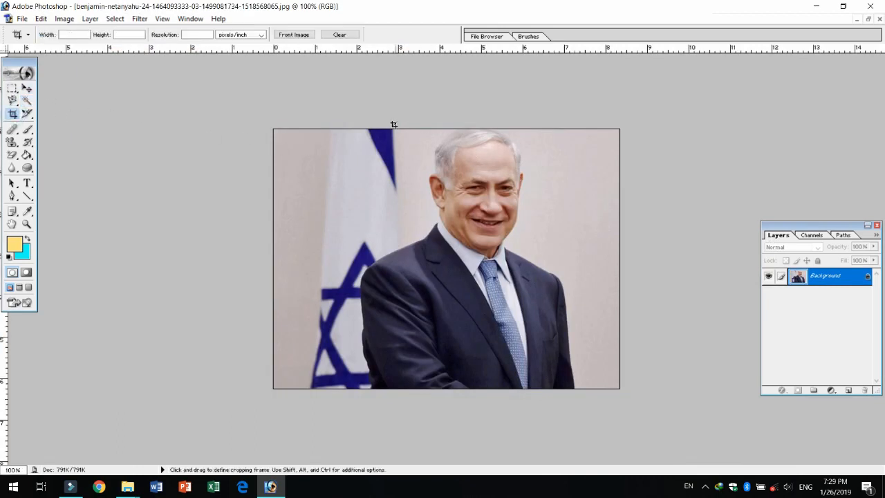
drag(395, 126, 555, 321)
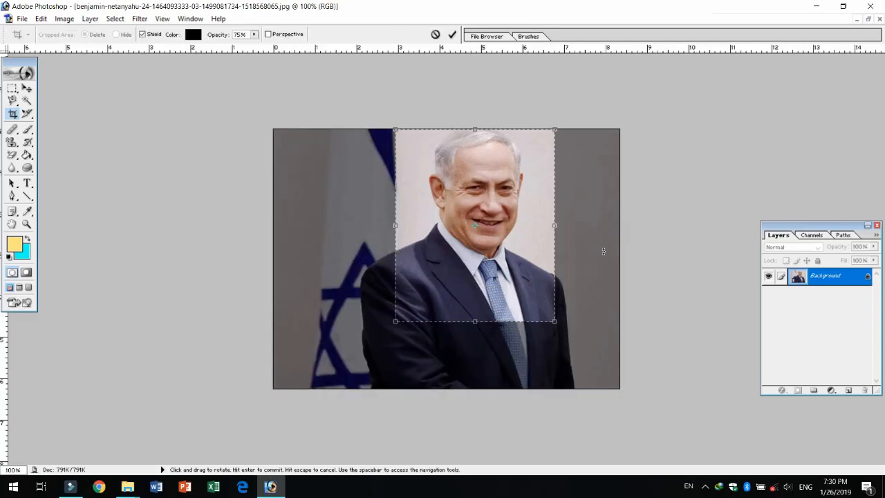
key(Return)
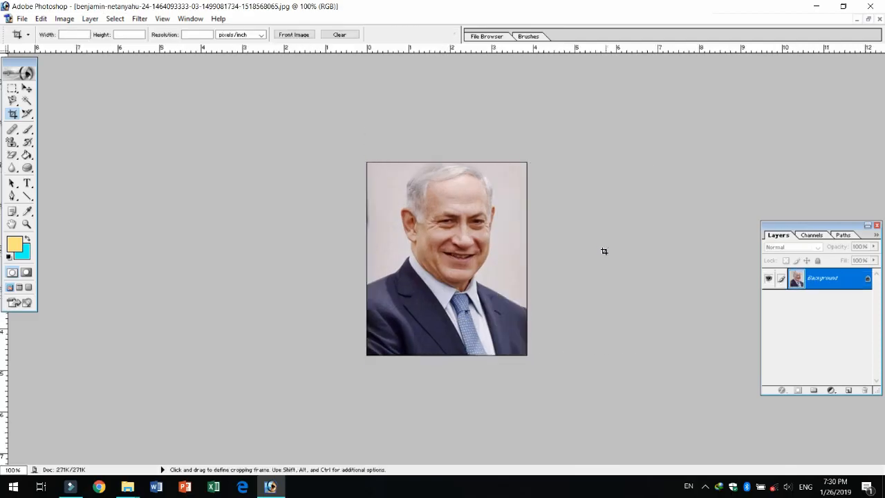
key(ctrl+z)
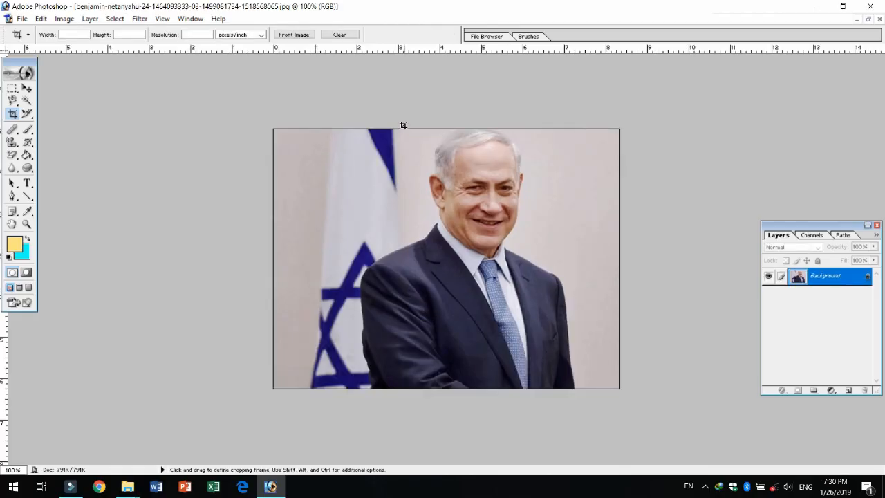
Crop the photo again to the man's head and upper chest, and close its window
drag(405, 130, 551, 303)
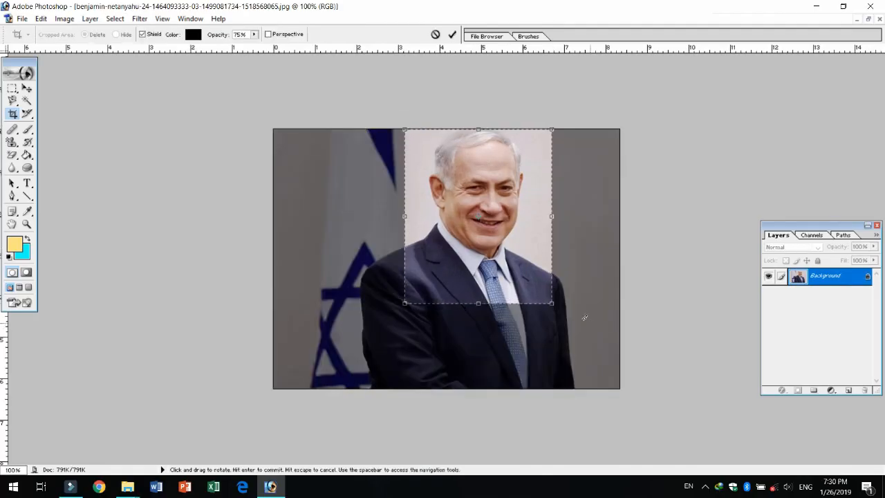
key(Return)
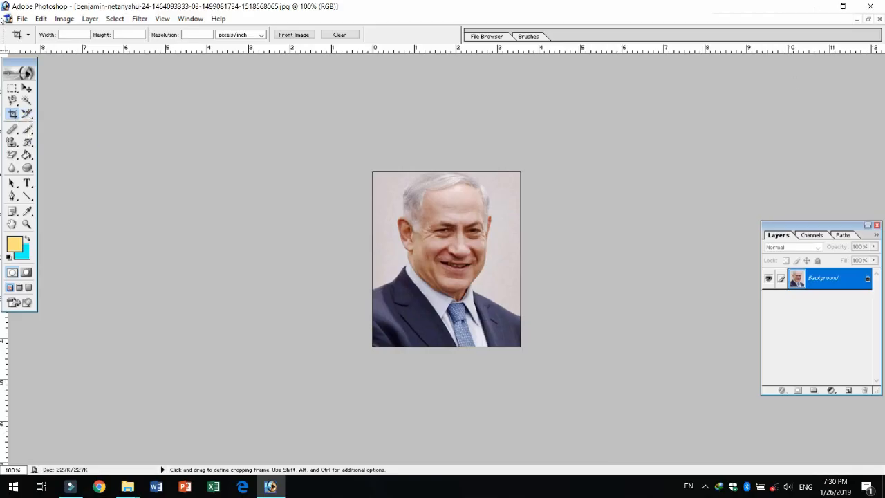
click(868, 18)
click(409, 72)
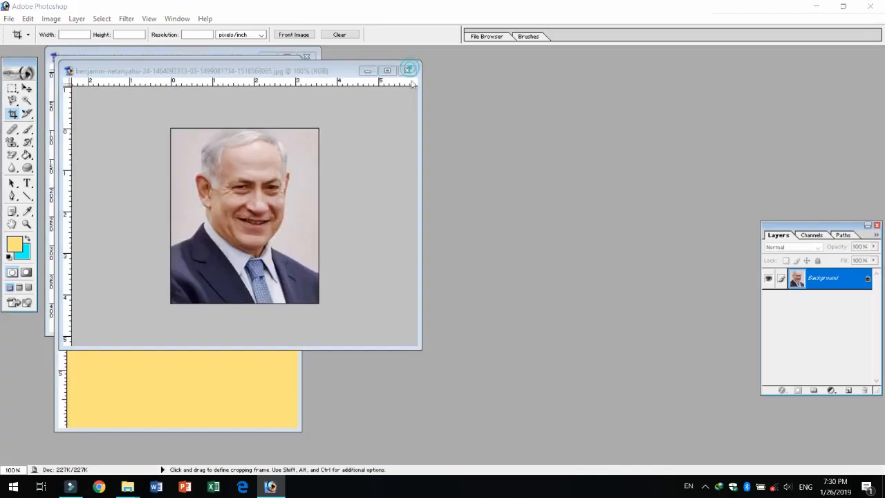
Open the bridge photo 2017_5img26_May_2017_PTI5_26_2017_000125A from the Downloads folder and maximize its window
click(443, 187)
double_click(443, 187)
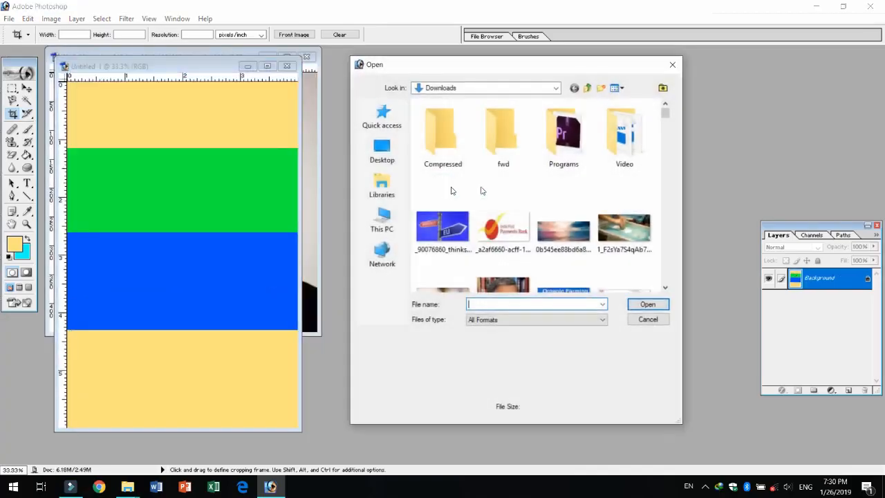
click(461, 218)
scroll(461, 228, down, 5)
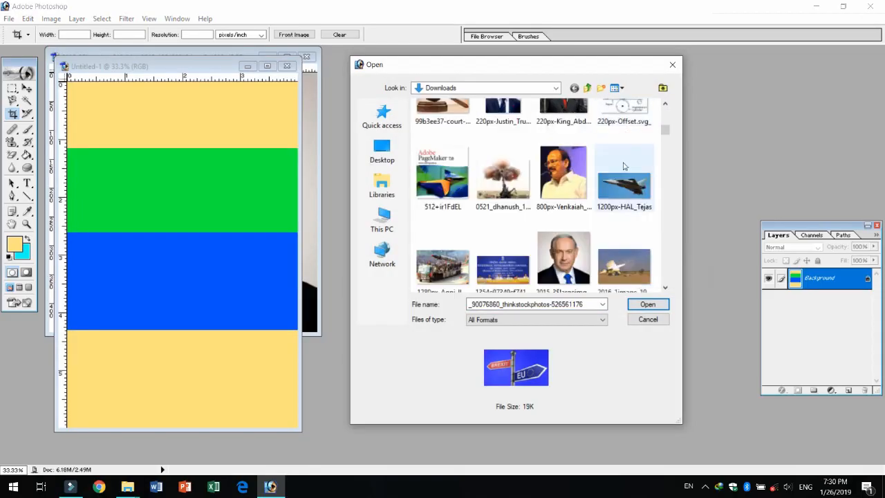
scroll(640, 200, up, 2)
scroll(639, 200, down, 5)
double_click(442, 218)
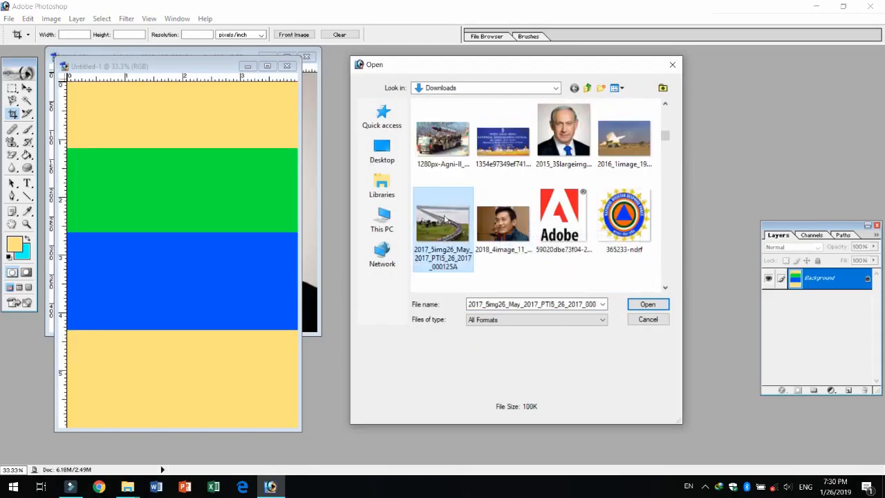
double_click(364, 77)
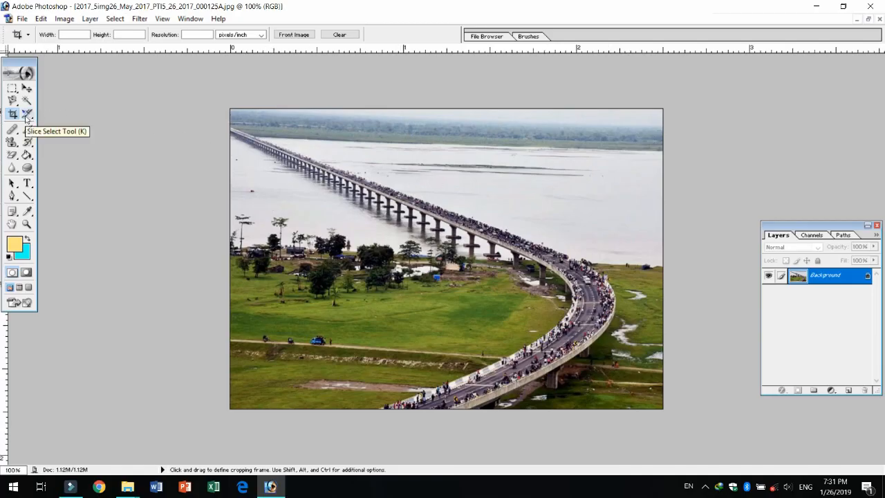
Divide the upper part of the bridge photo into two side-by-side slices with the Slice tool
drag(27, 116, 225, 103)
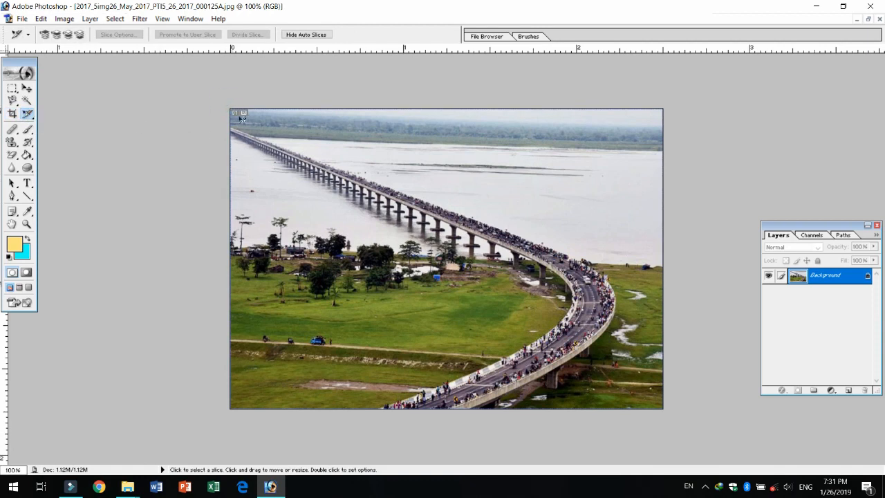
click(26, 100)
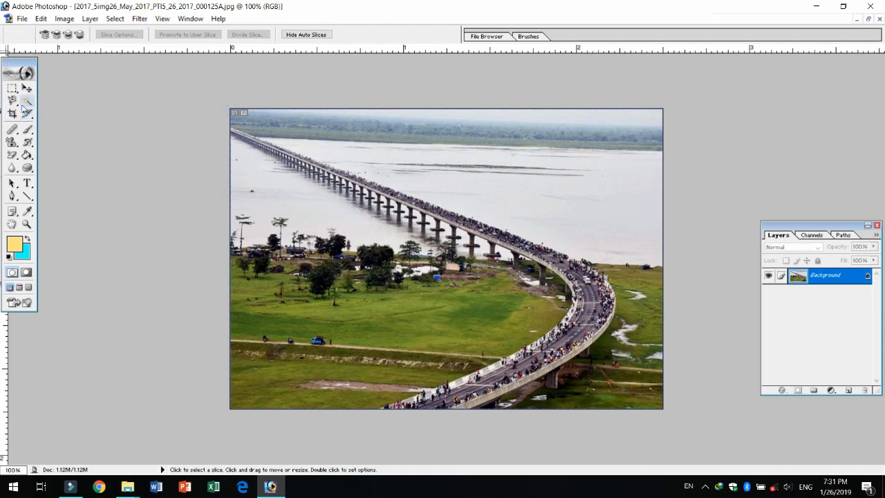
drag(26, 113, 59, 117)
drag(230, 108, 426, 185)
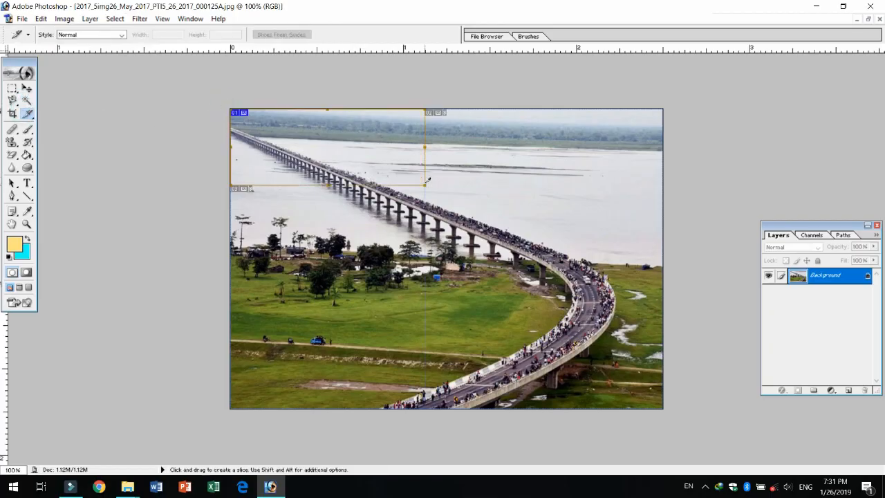
drag(426, 108, 591, 190)
key(ctrl+z)
drag(426, 109, 665, 180)
Draw two side-by-side slices across the middle of the photo and one full-width slice over the remaining lower part
drag(234, 184, 507, 271)
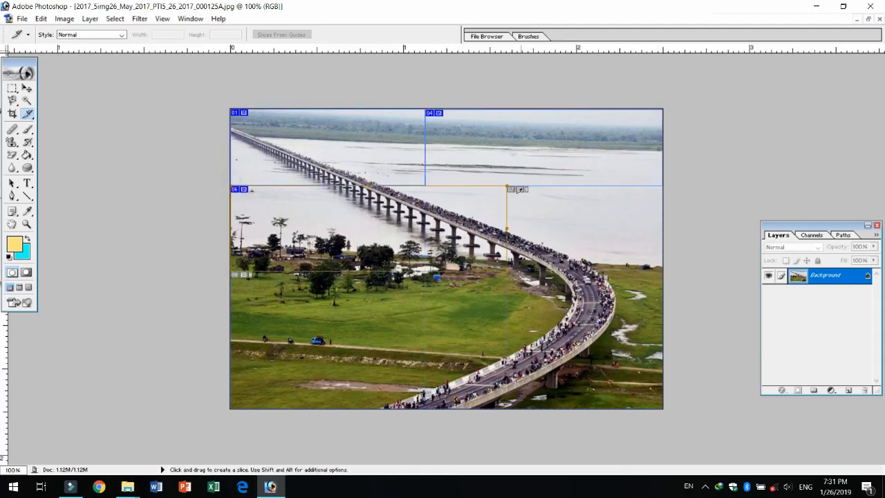
drag(511, 185, 673, 269)
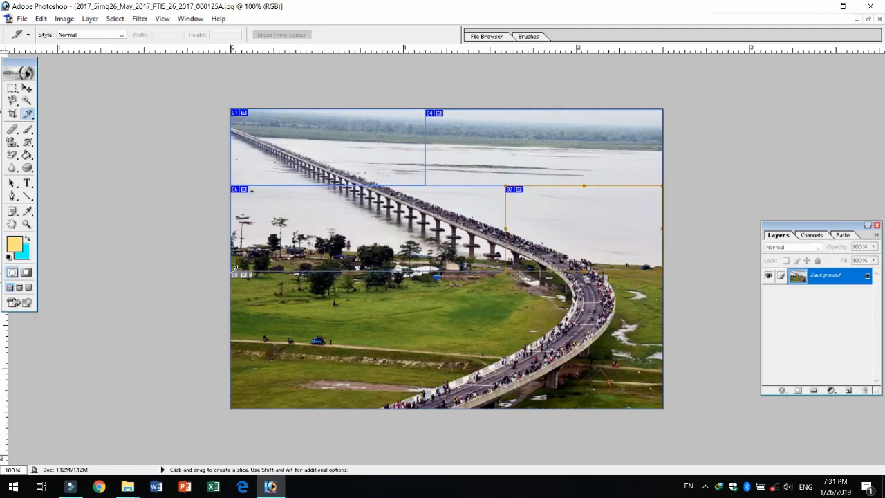
drag(232, 273, 683, 408)
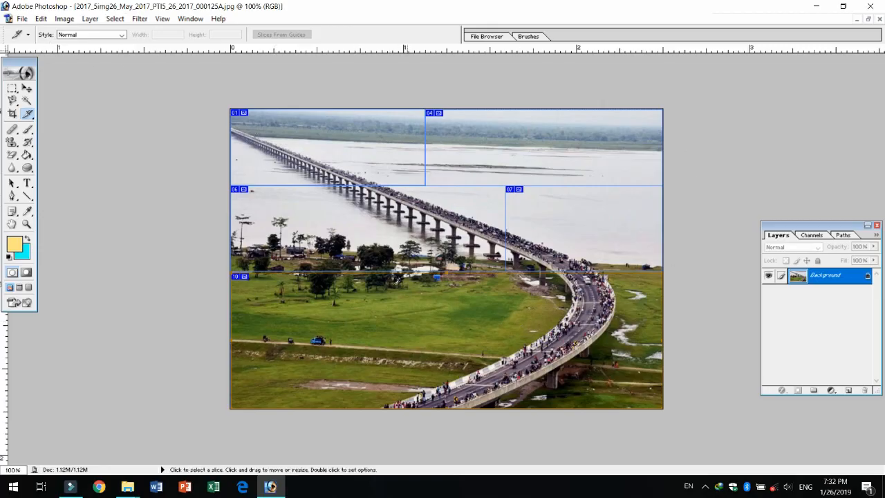
Start a Save for Web export of the sliced image and create a folder named Website inside Store as the destination
click(21, 19)
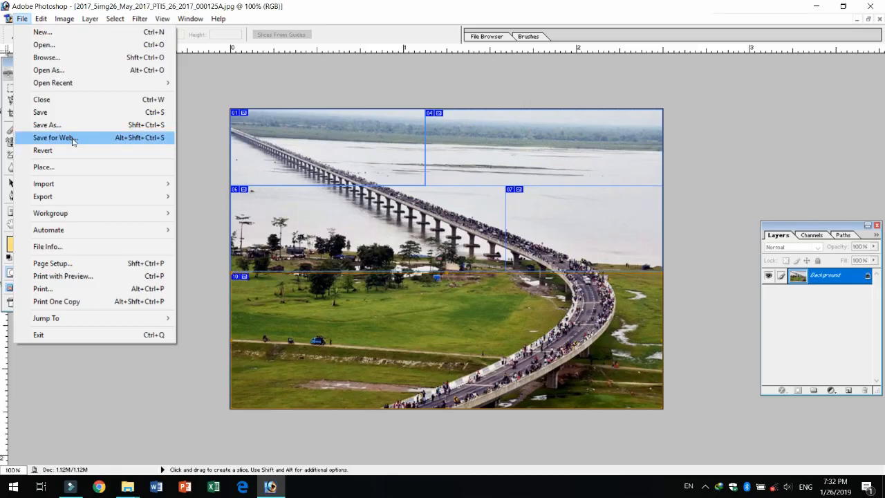
click(73, 141)
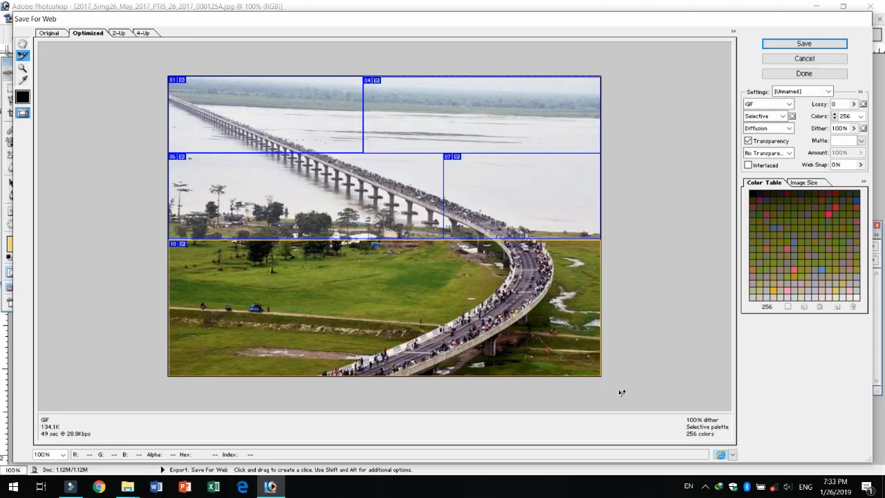
click(806, 43)
drag(443, 115, 436, 62)
click(512, 81)
click(525, 81)
text(W)
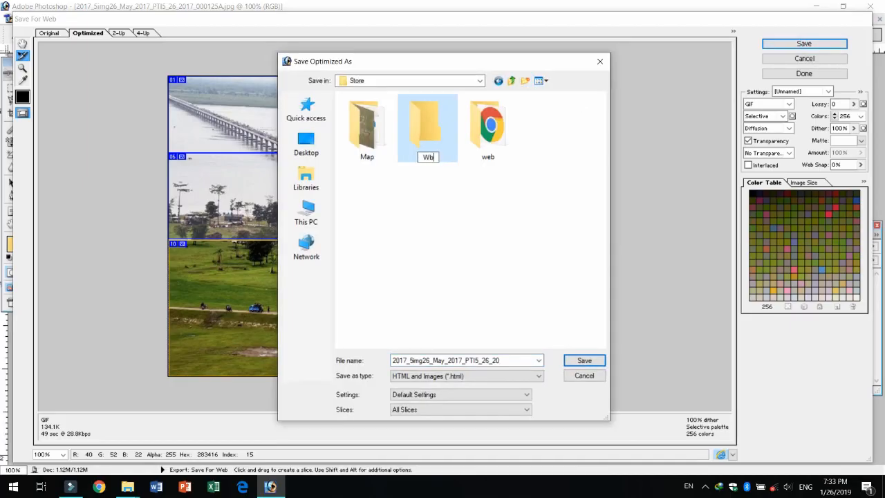
text(ebsite)
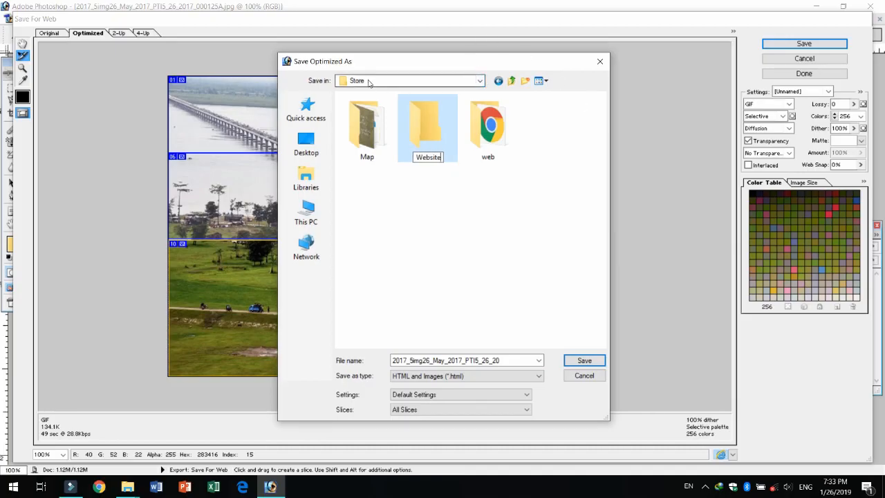
double_click(428, 139)
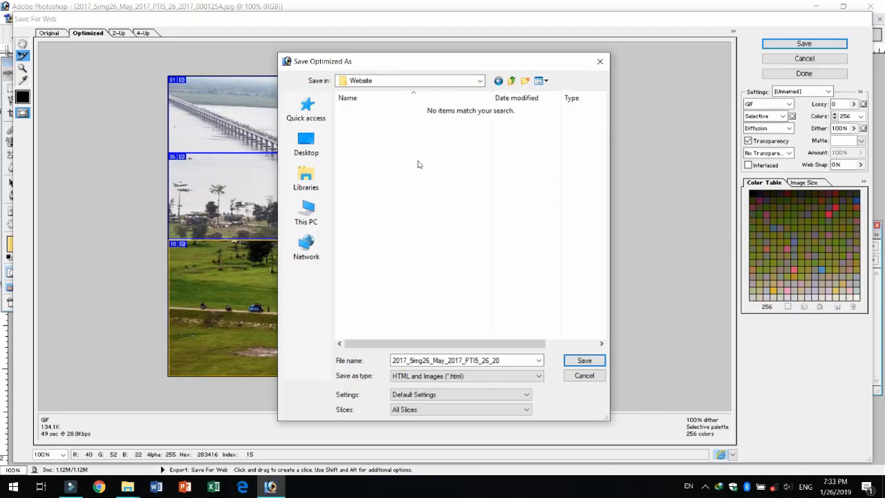
Export all slices as HTML and Images under the file name webpage
double_click(511, 359)
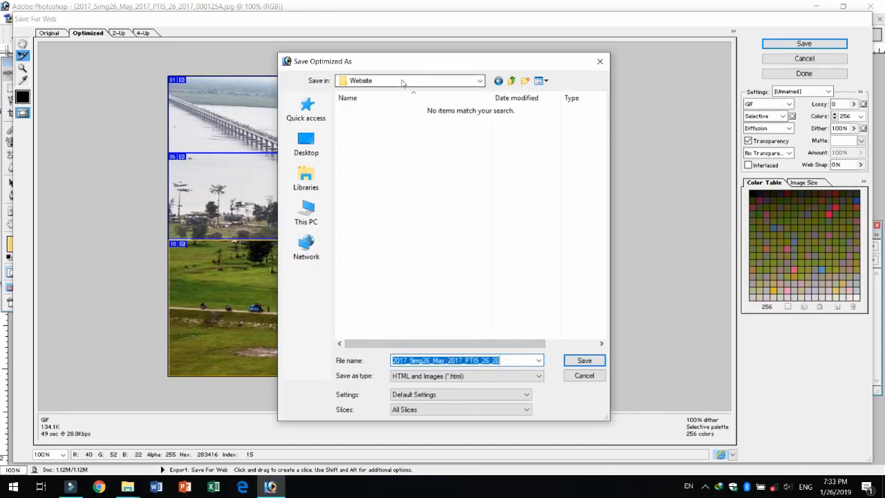
text(weba)
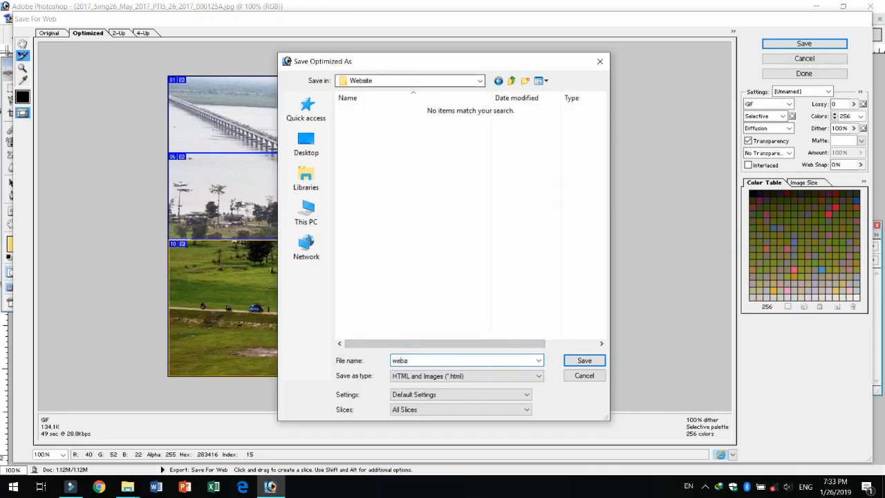
key(BackSpace)
text(page)
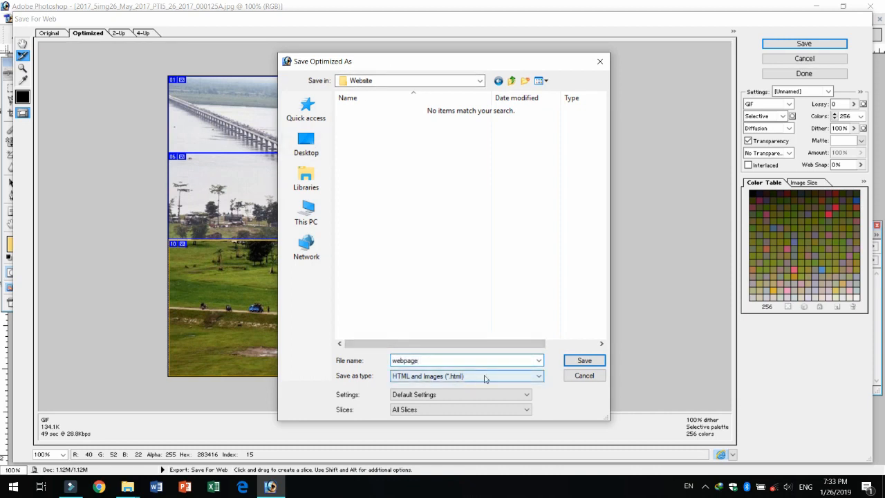
click(583, 363)
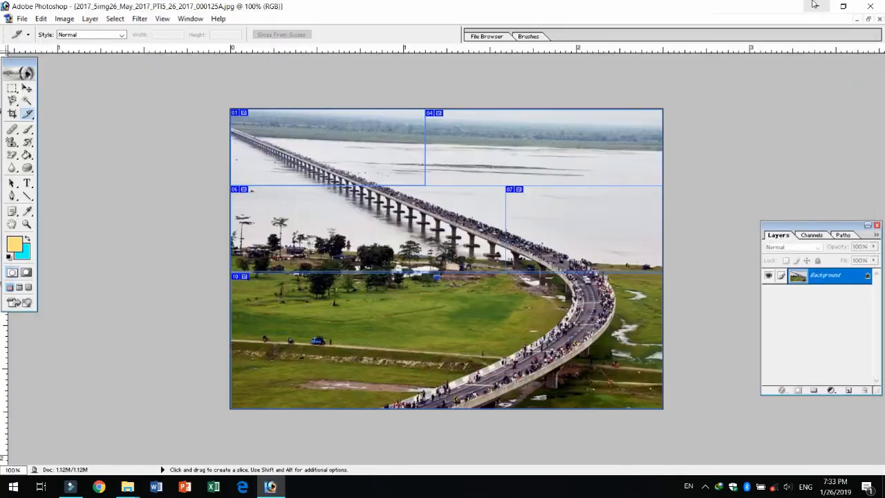
Switch to the desktop, open the Website folder in Store, and view the exported webpage file in Chrome
click(816, 6)
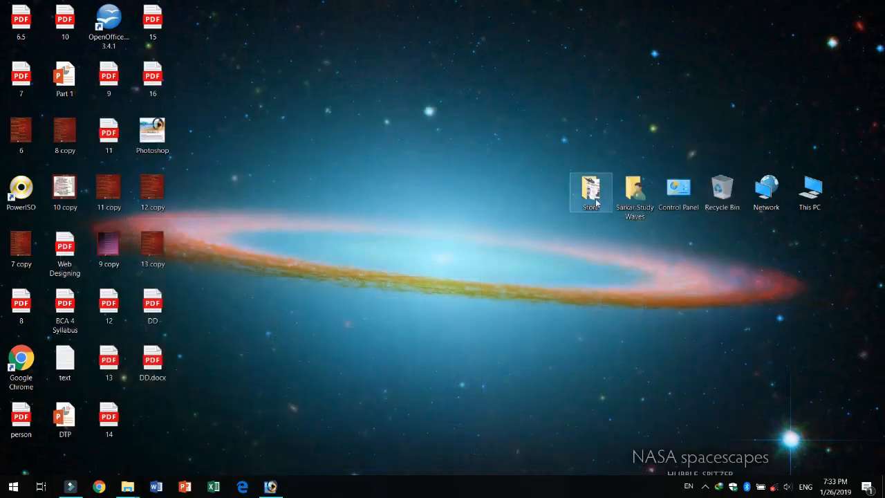
double_click(596, 199)
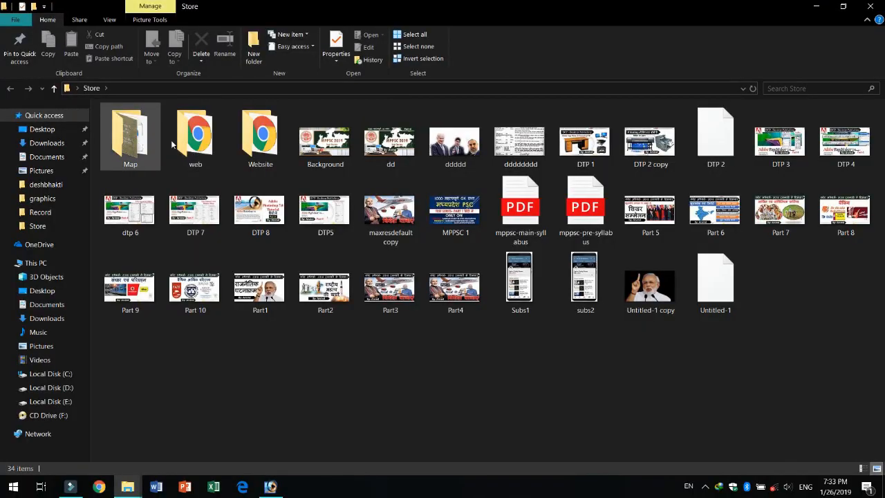
double_click(260, 138)
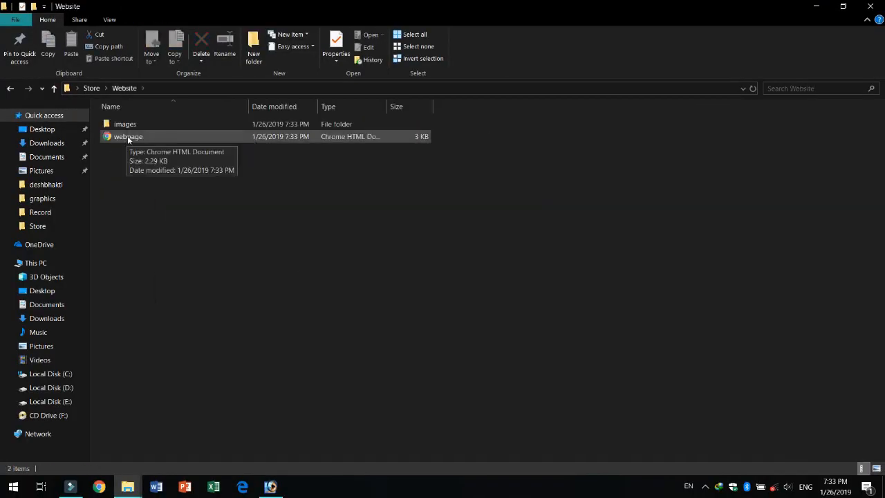
double_click(126, 137)
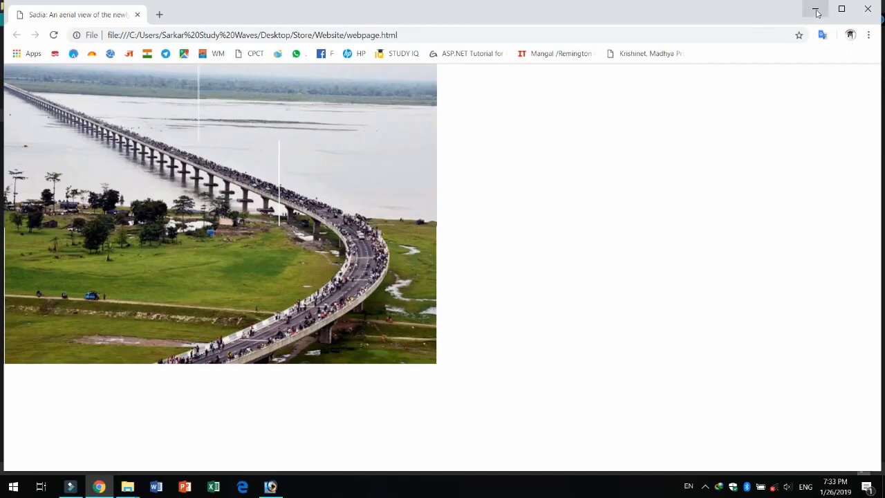
click(816, 12)
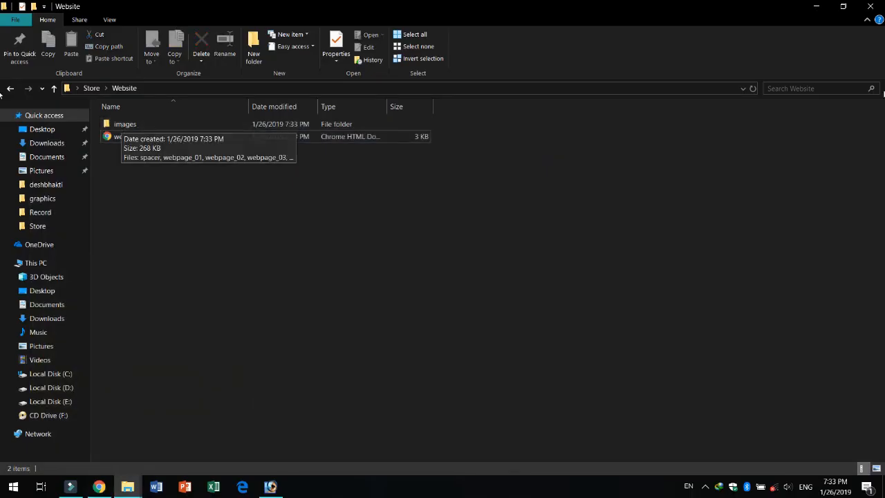
Reopen Store, go to Website's images folder, and browse the exported slice images from webpage_01 to webpage_10
click(870, 6)
double_click(579, 196)
click(263, 142)
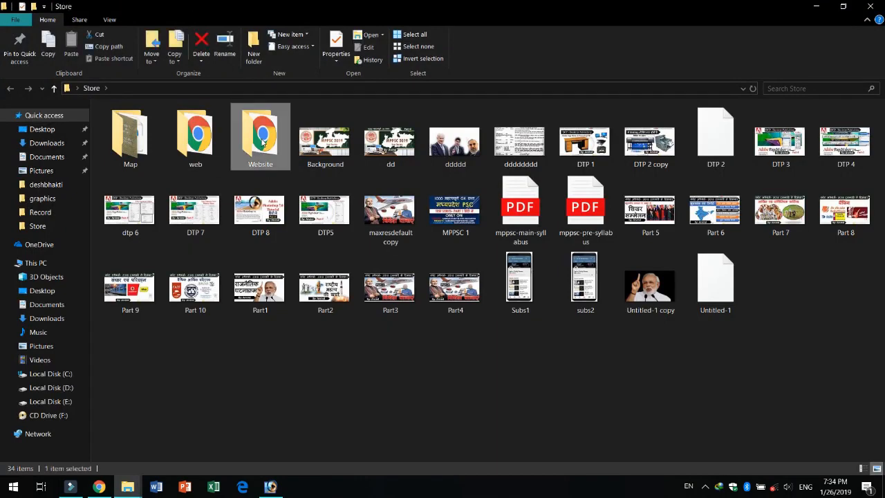
double_click(262, 142)
double_click(133, 128)
double_click(214, 159)
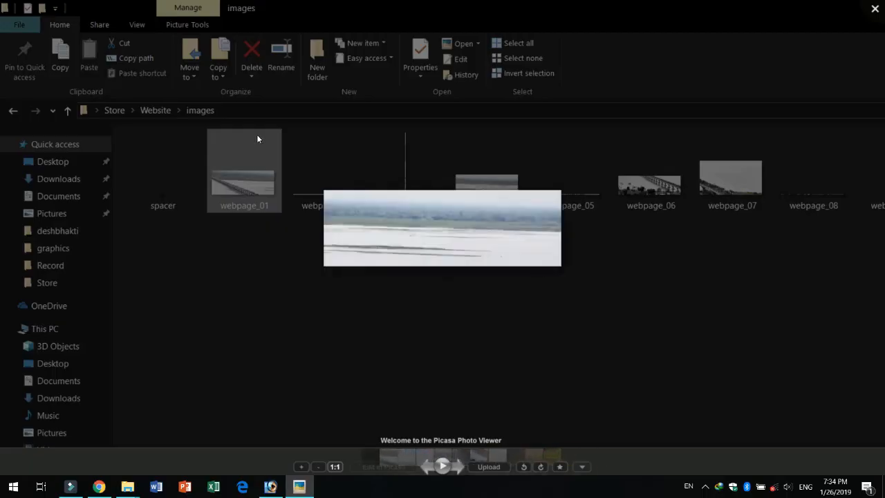
key(Right)
key(Right)
key(Right)
key(Right)
key(Right)
key(Right)
key(Right)
key(Right)
key(Right)
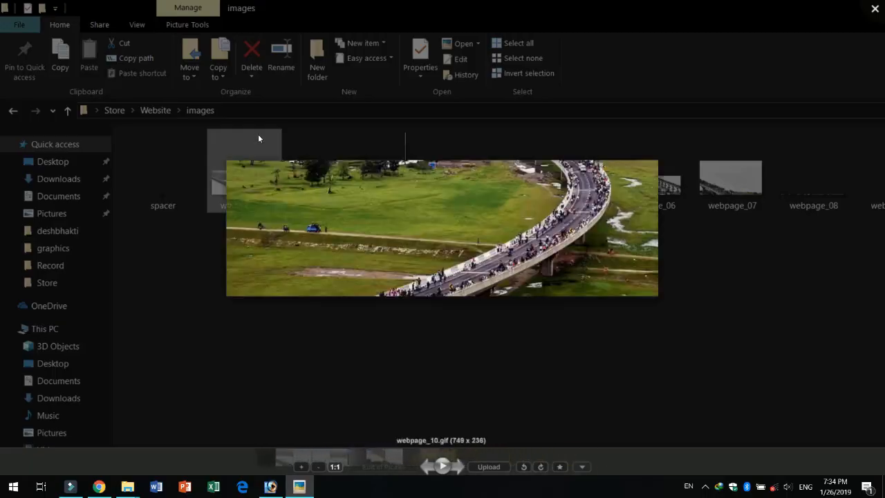
click(876, 9)
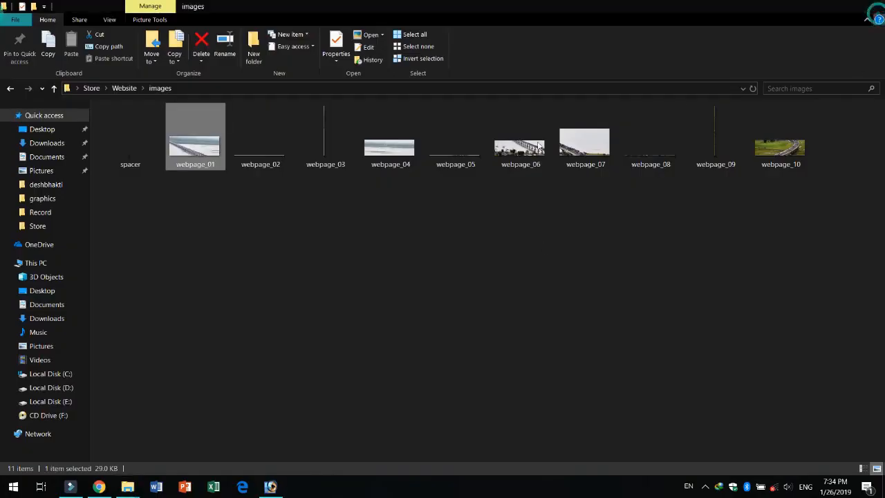
Switch back to Photoshop's sliced bridge photo and activate the Slice Select Tool
key(super+d)
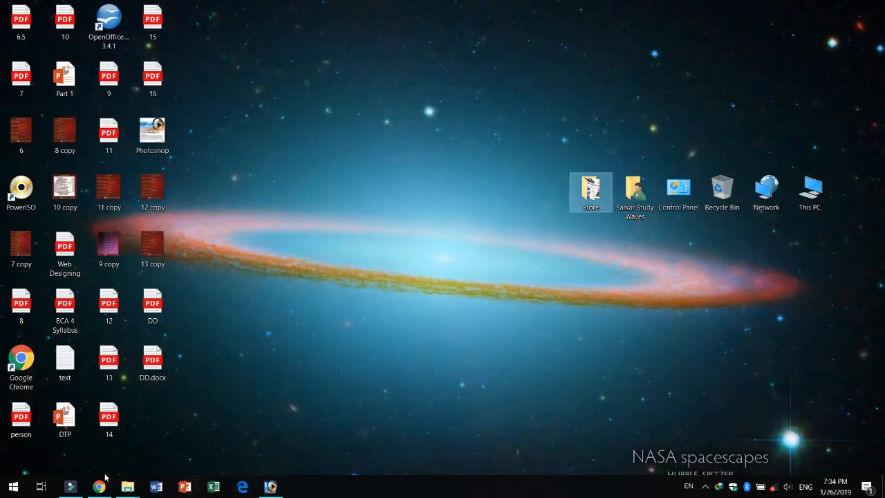
click(269, 490)
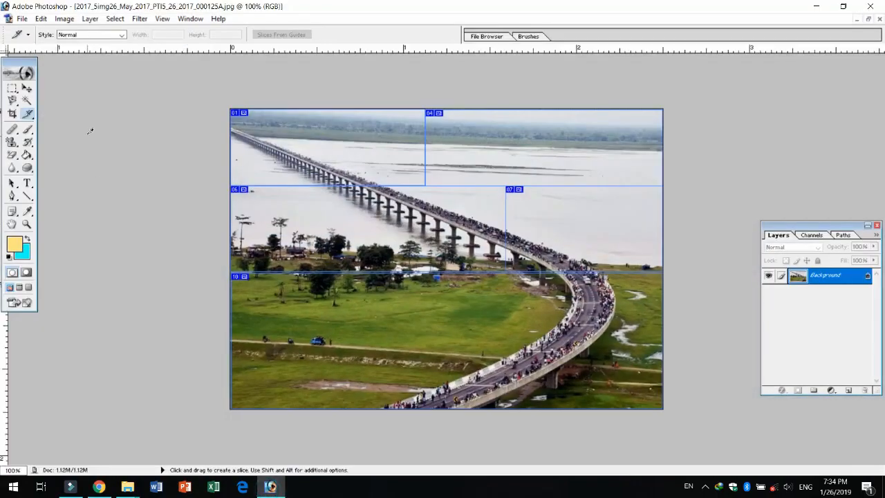
click(27, 119)
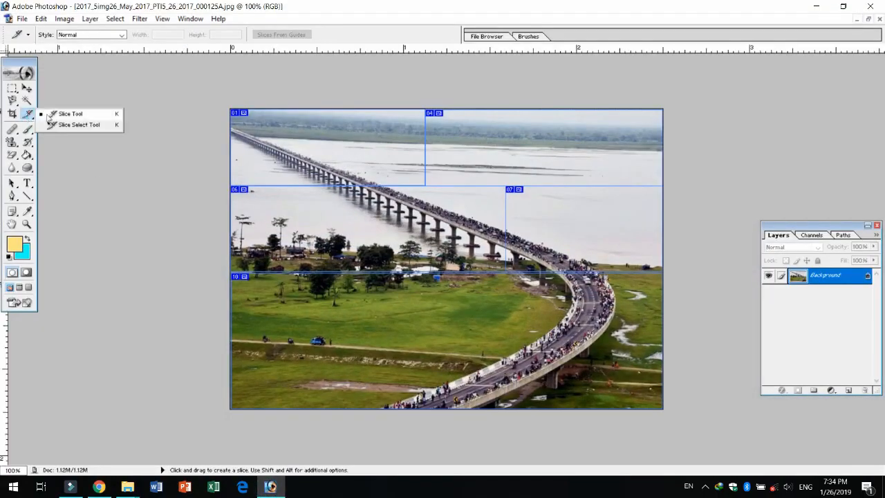
click(74, 125)
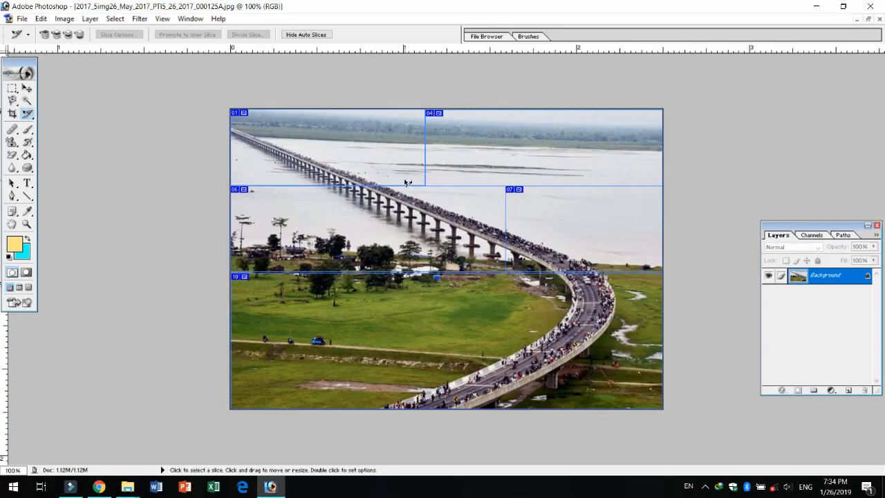
Try moving slice 01 downward, undo the move, and select slices 04 and 06 in turn
drag(407, 181, 411, 220)
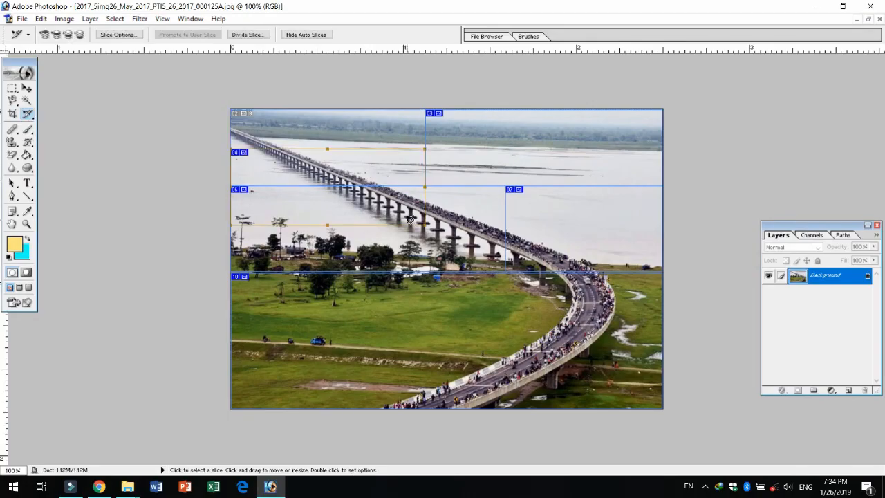
key(ctrl+z)
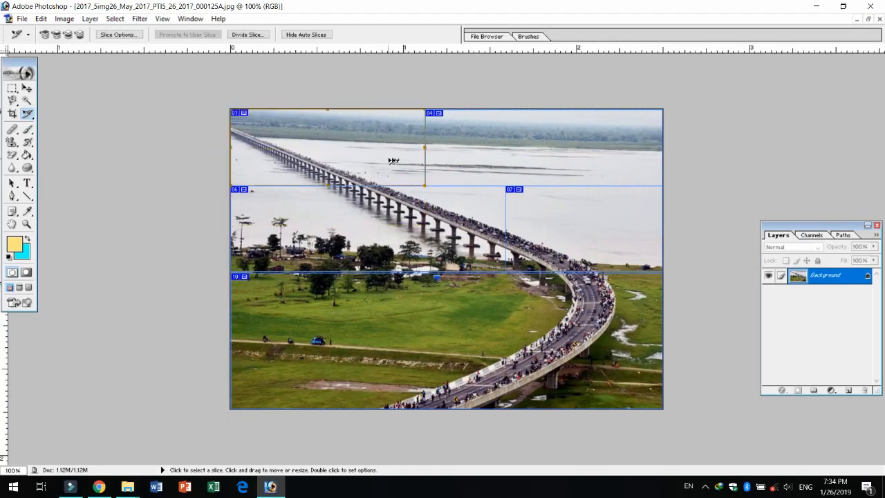
click(483, 182)
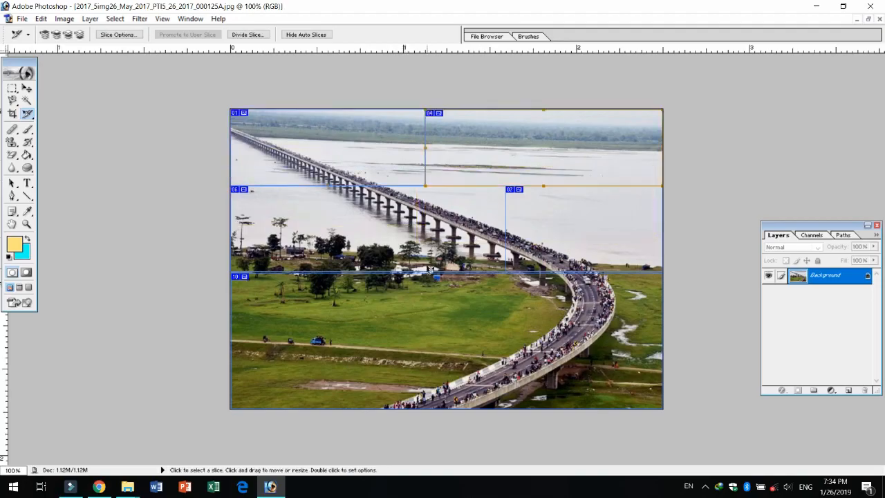
click(485, 195)
Activate the Brush Tool and choose the 112 grass brush tip with a master diameter of 63 px
click(27, 132)
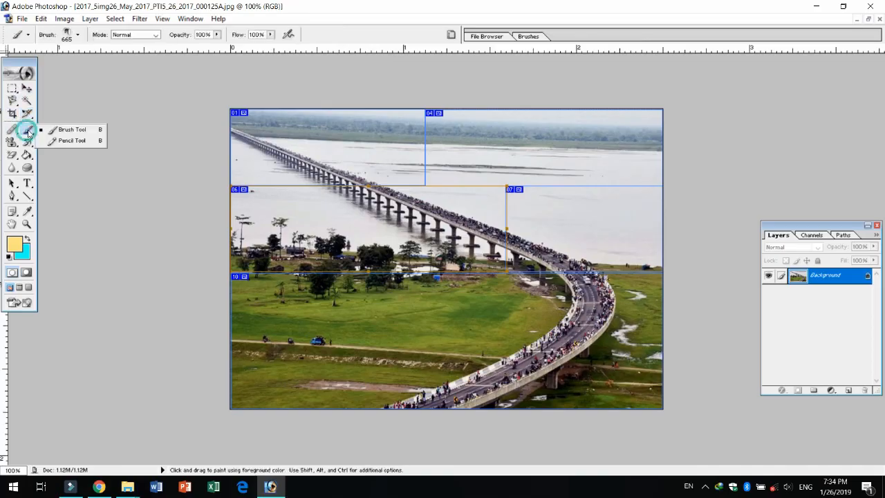
click(72, 131)
click(28, 125)
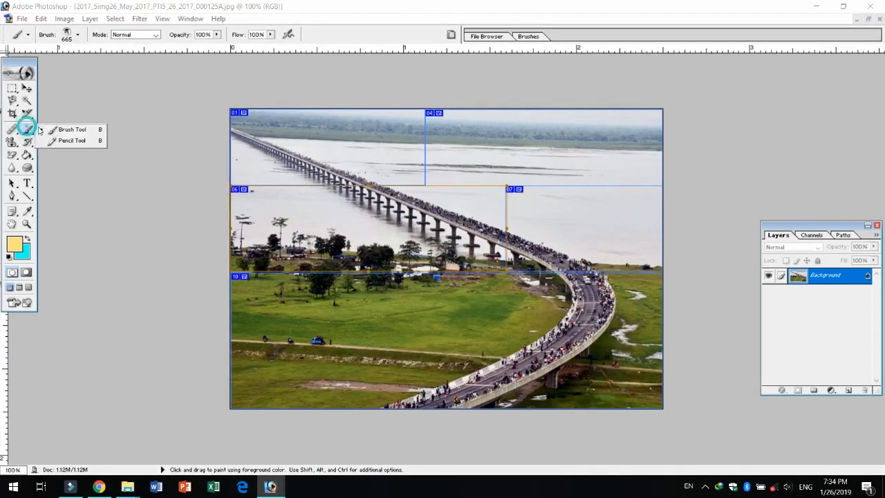
click(57, 128)
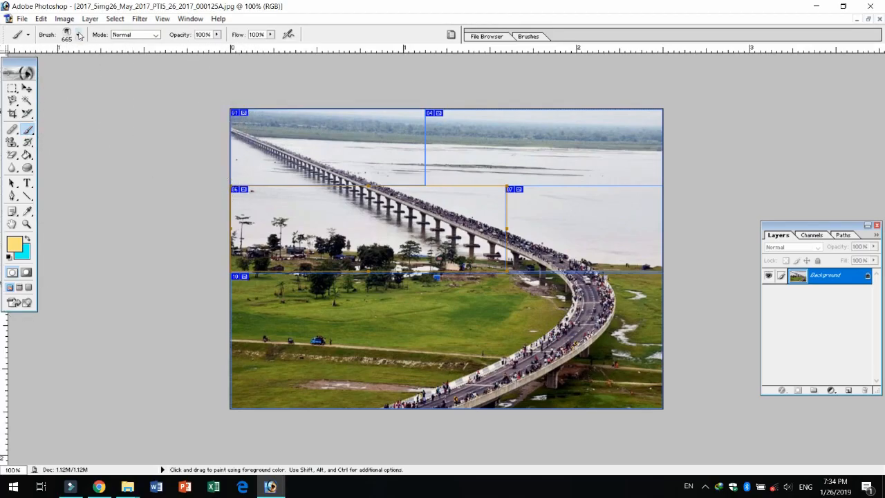
click(79, 36)
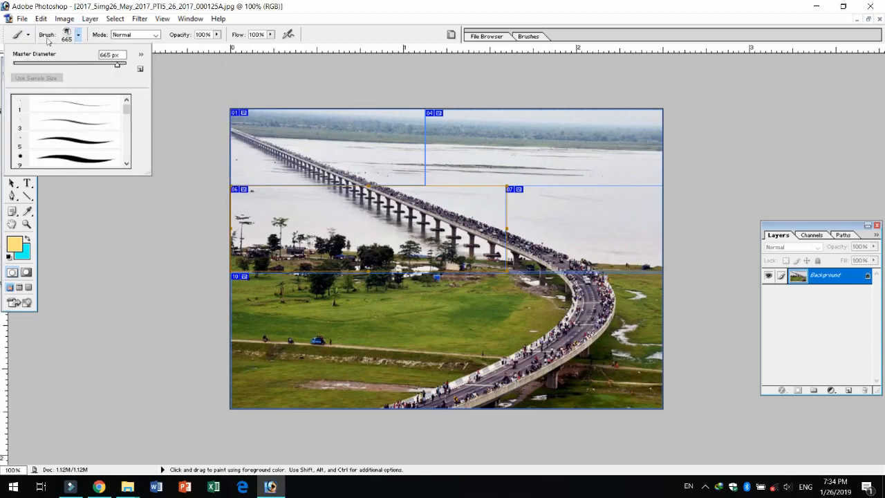
drag(117, 64, 58, 66)
drag(129, 109, 132, 141)
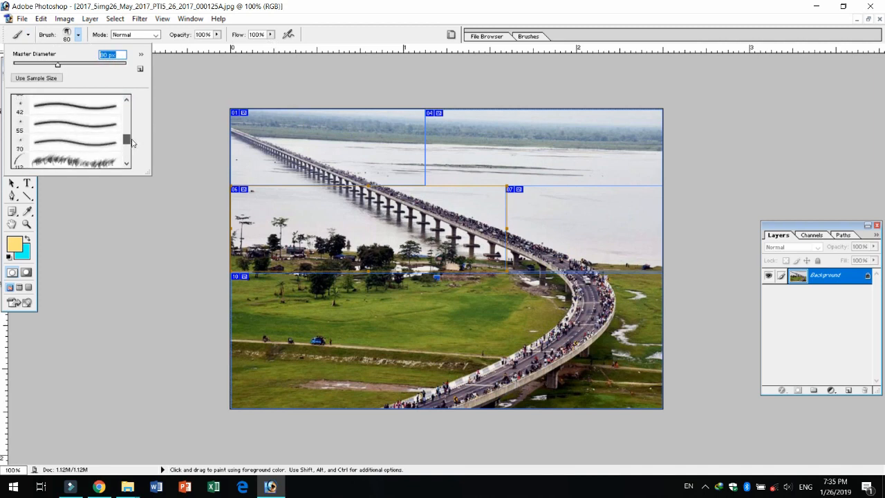
click(86, 156)
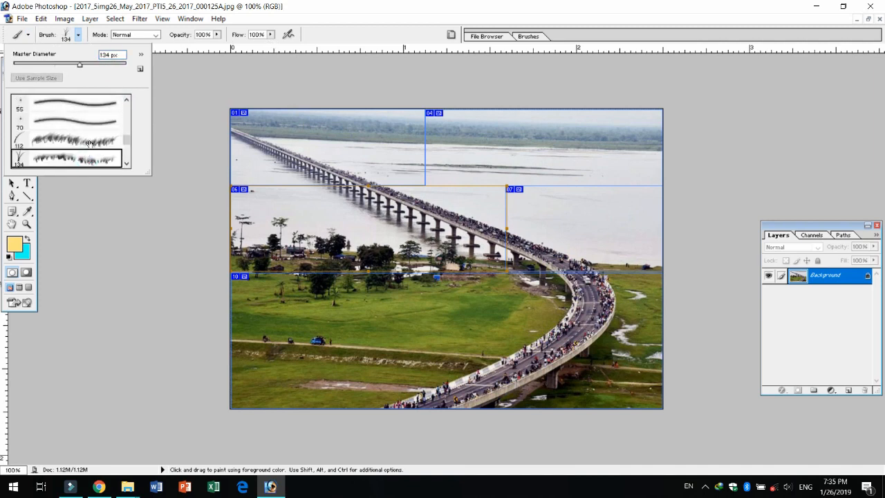
click(88, 137)
drag(66, 71, 41, 69)
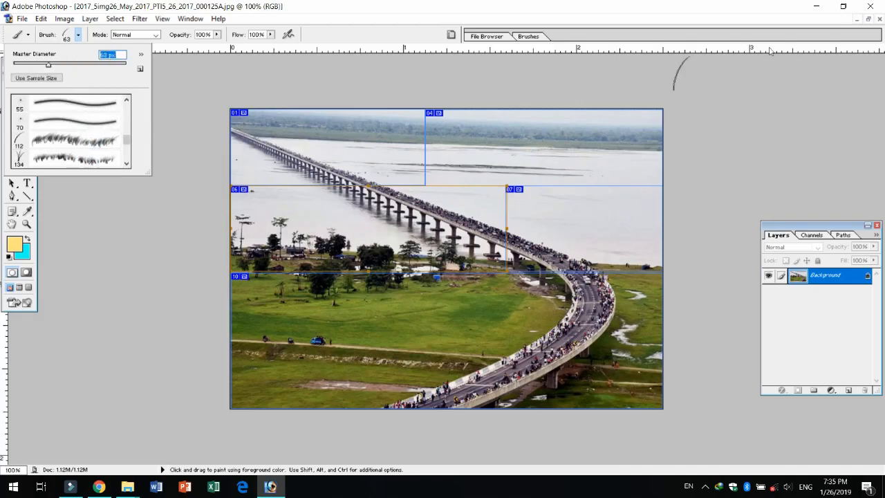
Bring the striped Untitled-1 document to the front and maximize its window
click(868, 20)
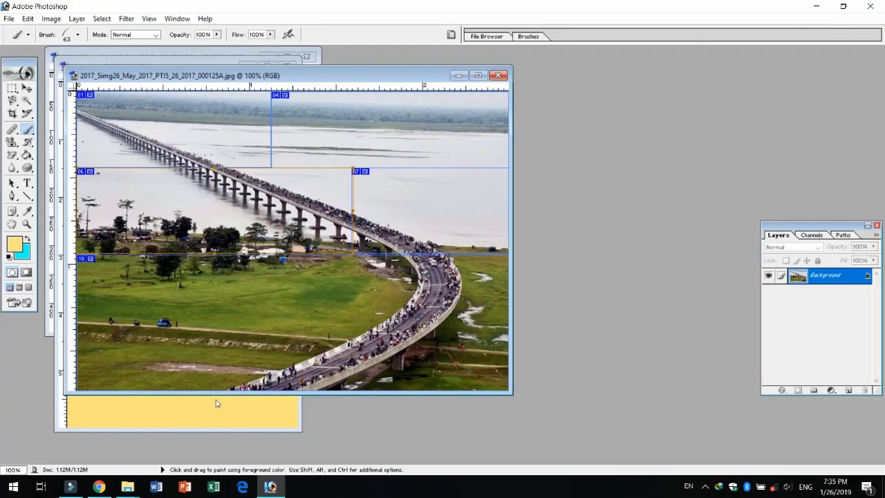
click(216, 401)
click(270, 64)
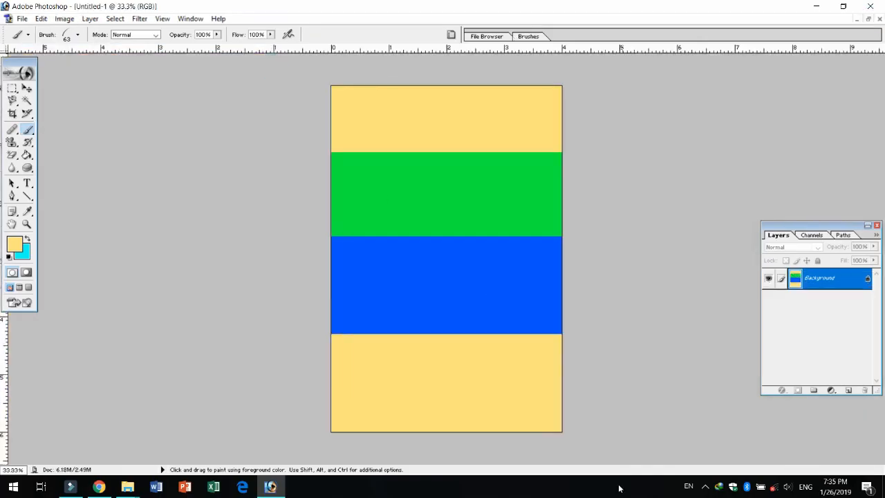
Set the grass brush's master diameter to 180 px, paint a test stroke along the canvas's lower edge, and undo it
click(74, 37)
mouse_move(50, 66)
mouse_down()
mouse_move(40, 63)
mouse_move(65, 67)
mouse_up()
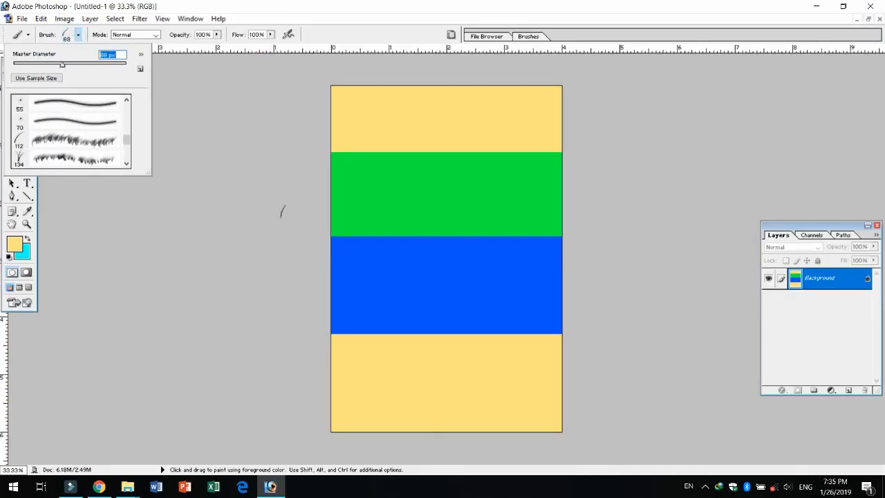
drag(69, 64, 115, 64)
mouse_move(108, 66)
mouse_down()
mouse_move(59, 64)
mouse_move(103, 66)
mouse_up()
mouse_move(558, 414)
mouse_down()
mouse_move(334, 416)
mouse_move(547, 420)
mouse_up()
key(ctrl+z)
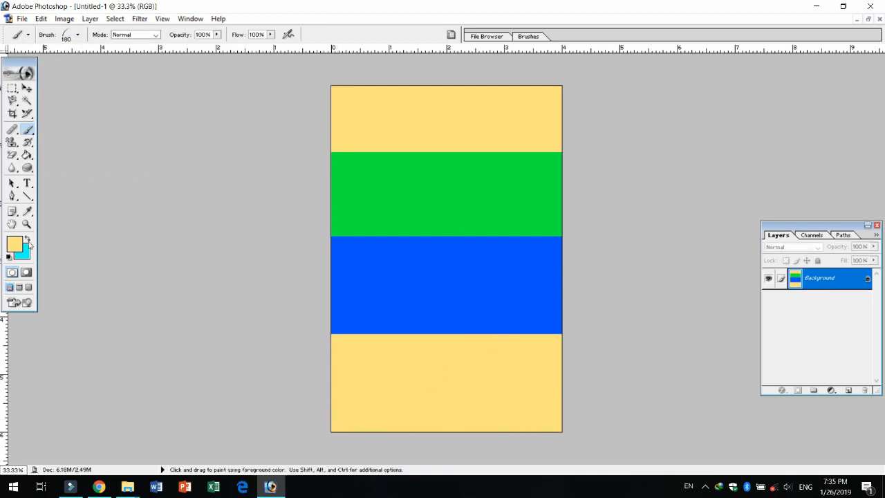
Set the foreground color to a bright green
click(15, 243)
mouse_move(329, 263)
mouse_down()
mouse_move(334, 245)
mouse_move(331, 293)
mouse_up()
drag(312, 255, 317, 189)
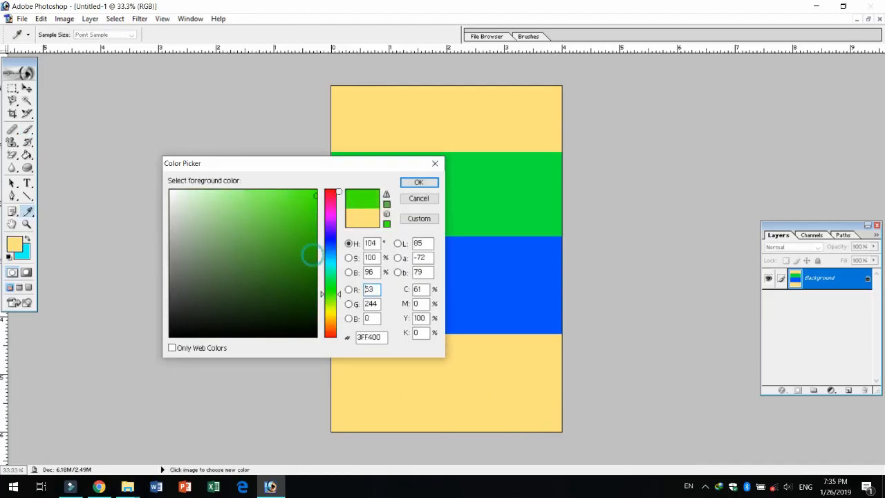
click(418, 182)
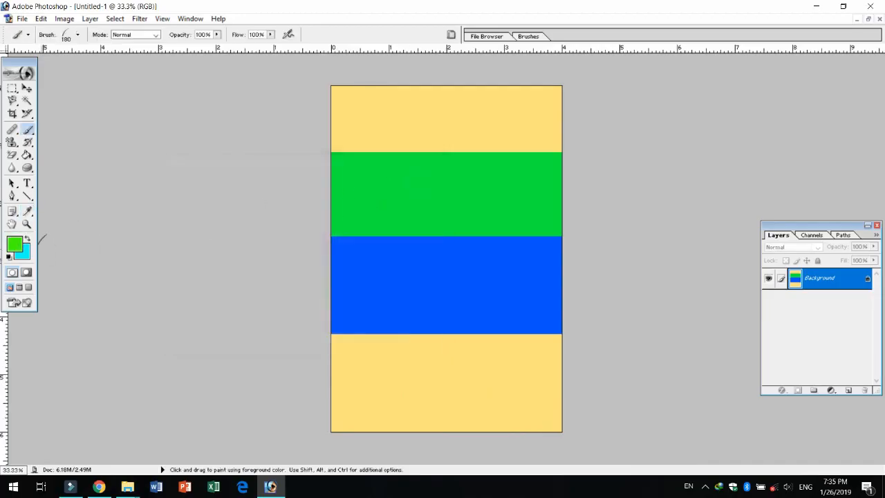
Set the background color to red FF0D07 and paint a strip of grass along the canvas's lower edge
click(26, 254)
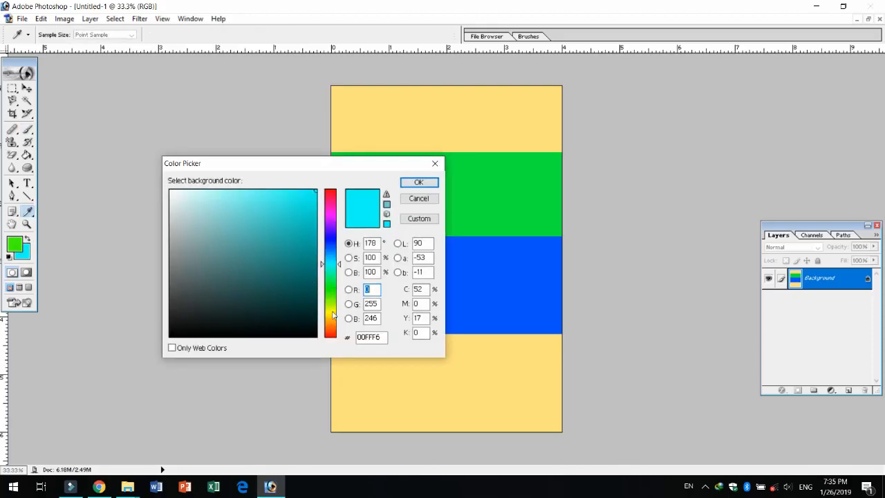
drag(333, 315, 332, 336)
click(312, 189)
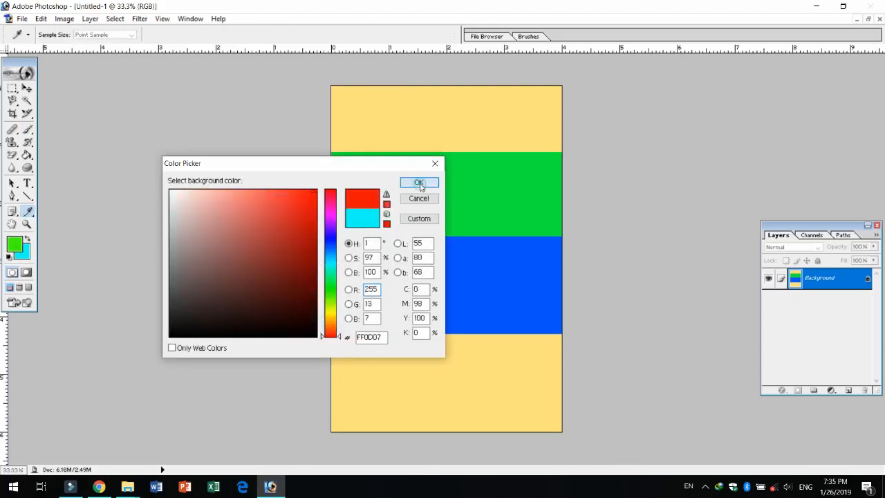
click(419, 183)
mouse_move(570, 415)
mouse_down()
mouse_move(285, 403)
mouse_move(571, 427)
mouse_move(314, 428)
mouse_move(299, 427)
mouse_move(600, 413)
mouse_move(294, 413)
mouse_move(591, 442)
mouse_up()
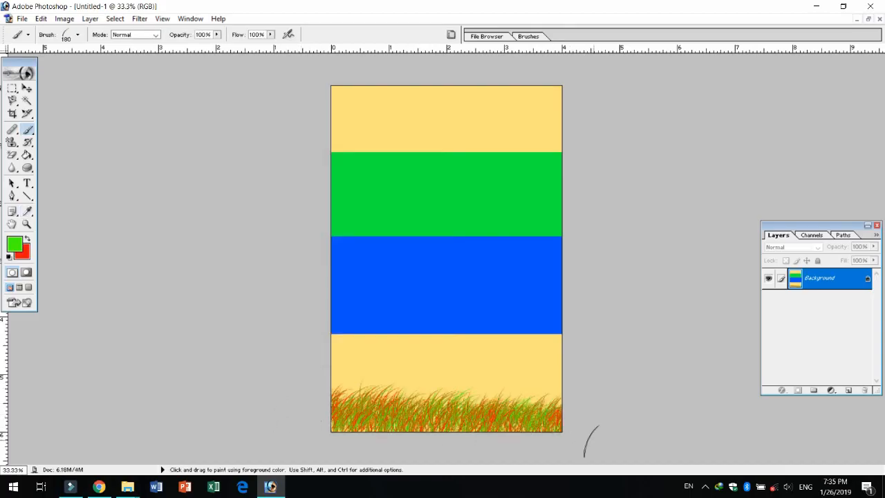
Choose the 74 leaf brush tip, enlarge its diameter to 106 px, and paint leaves above the grass
click(77, 35)
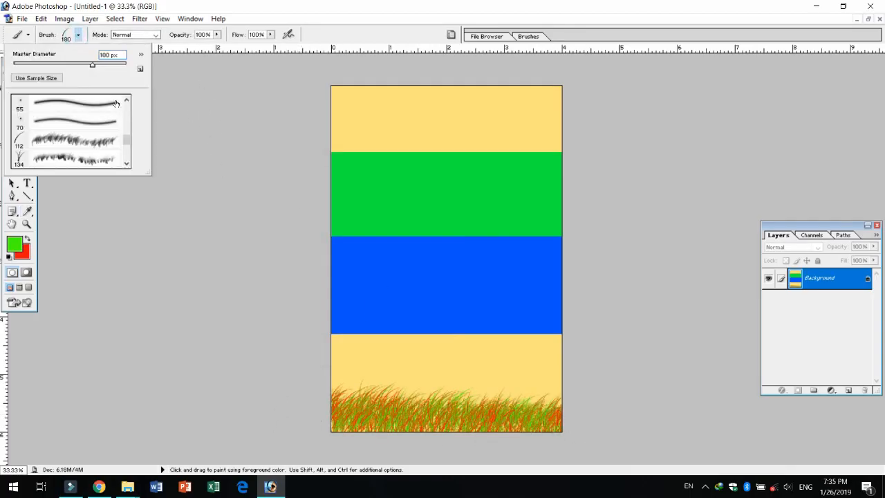
scroll(128, 146, down, 5)
click(70, 108)
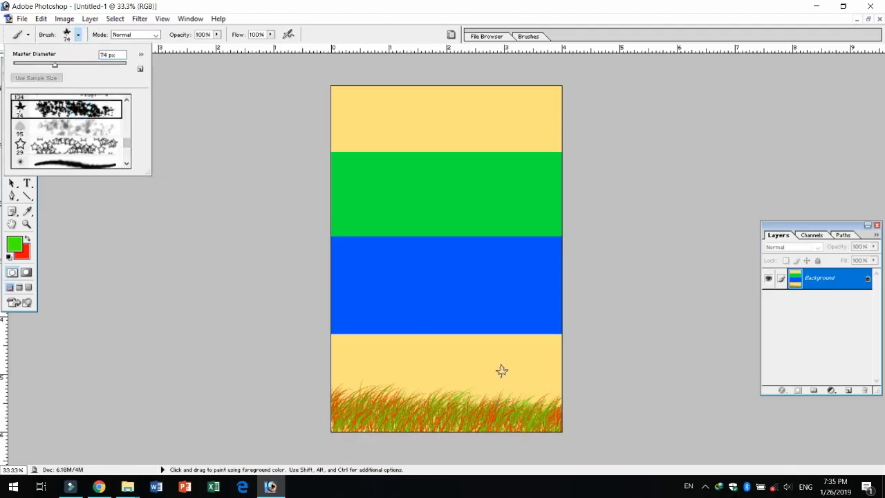
drag(63, 67, 71, 66)
mouse_move(530, 358)
mouse_down()
mouse_move(449, 350)
mouse_move(337, 366)
mouse_up()
Set the foreground color to a dark green
click(13, 246)
mouse_move(322, 292)
mouse_down()
mouse_move(325, 256)
mouse_move(321, 290)
mouse_up()
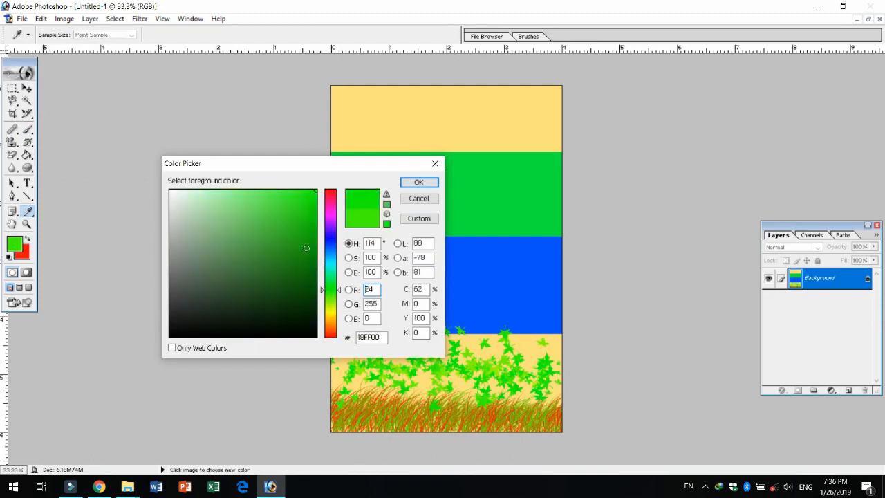
click(316, 275)
click(418, 182)
Paint dense dark green leaves over the upper yellow and green stripes of the canvas
mouse_move(504, 178)
mouse_down()
mouse_move(449, 166)
mouse_move(415, 173)
mouse_up()
mouse_move(374, 224)
mouse_down()
mouse_move(406, 236)
mouse_move(499, 225)
mouse_move(517, 179)
mouse_move(522, 133)
mouse_move(509, 101)
mouse_up()
key(ctrl+plus)
key(ctrl+plus)
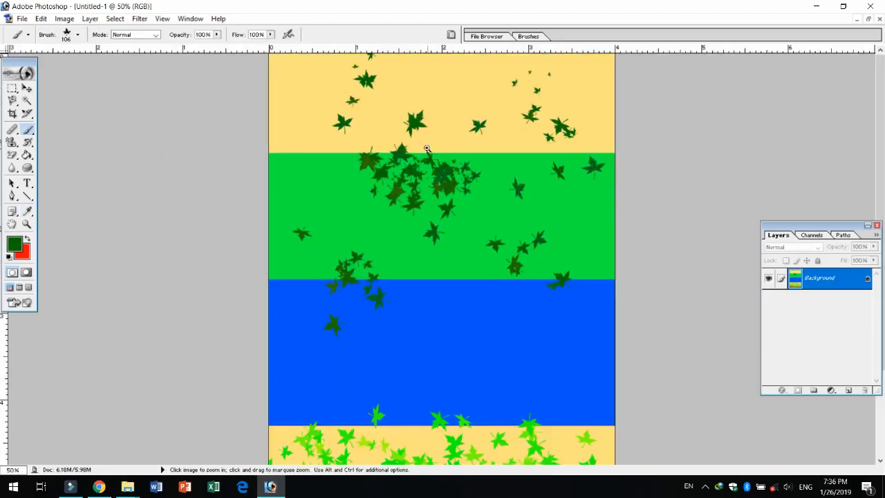
click(430, 108)
mouse_move(430, 107)
mouse_down()
mouse_move(250, 229)
mouse_move(265, 174)
mouse_move(377, 120)
mouse_move(505, 127)
mouse_move(536, 171)
mouse_move(477, 298)
mouse_move(608, 322)
mouse_move(512, 170)
mouse_move(521, 153)
mouse_move(302, 149)
mouse_move(591, 227)
mouse_move(644, 276)
mouse_up()
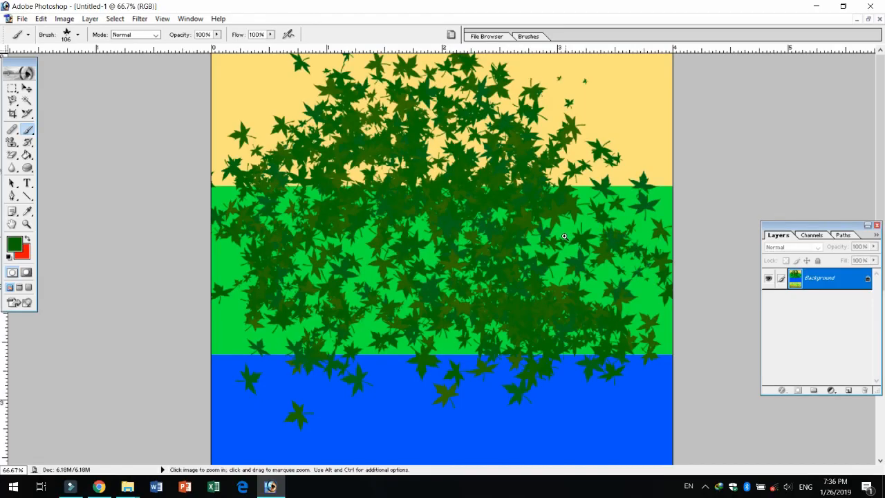
Undo and redo the last leaf stroke several times to demonstrate the toggle
key(ctrl+z)
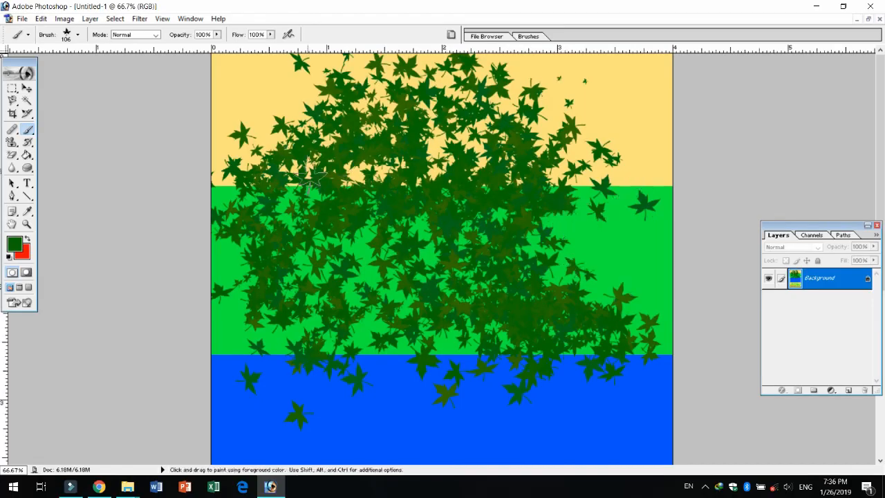
click(41, 19)
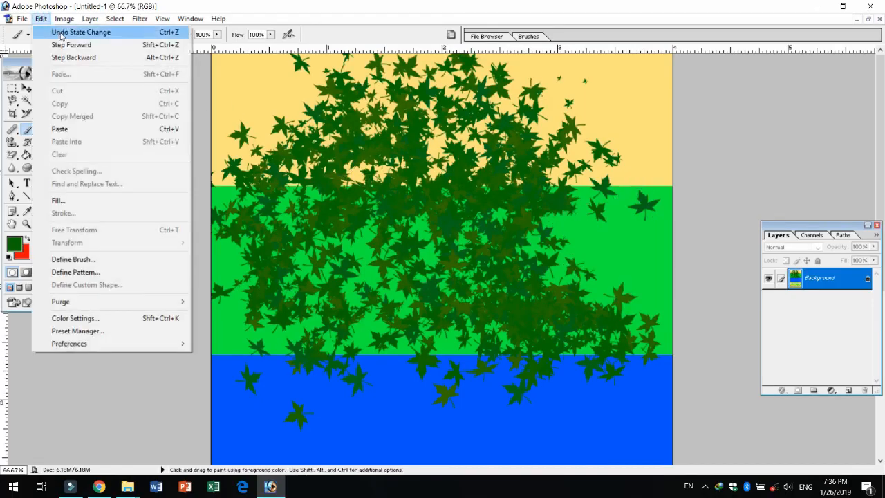
click(61, 36)
click(43, 19)
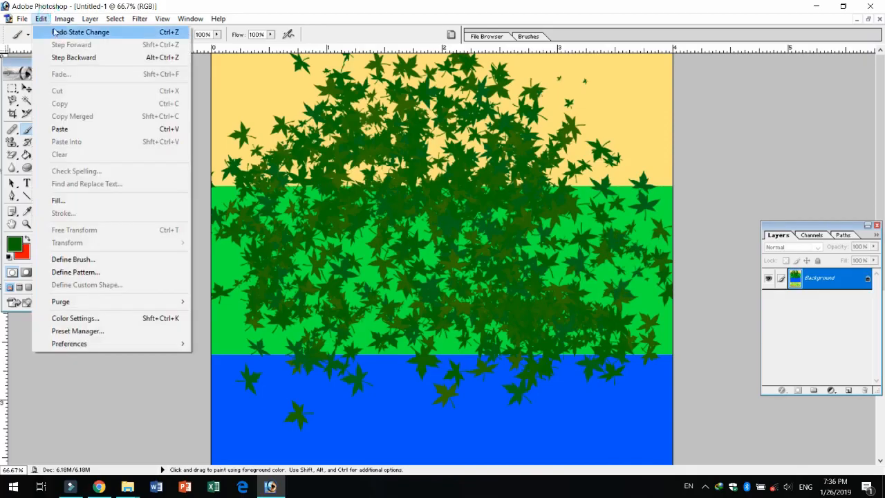
click(54, 31)
click(41, 19)
click(54, 32)
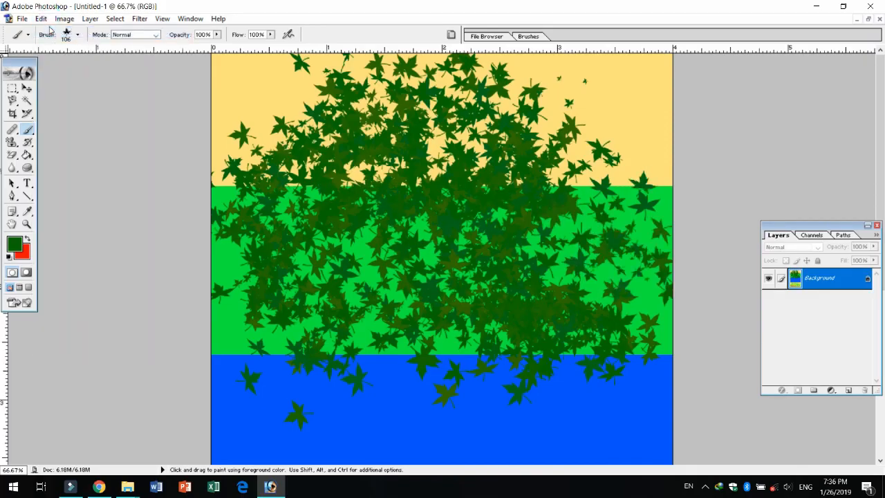
Step backward six times through the history to remove the most recent dark green leaf strokes
click(41, 19)
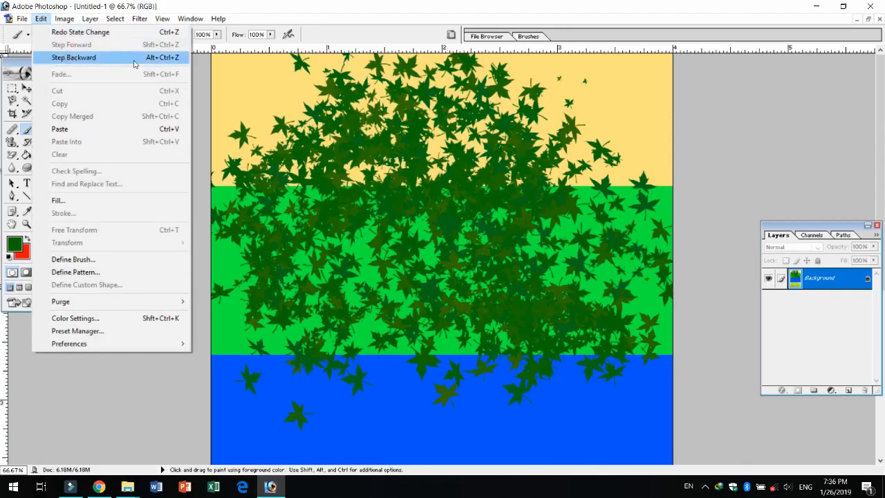
click(165, 58)
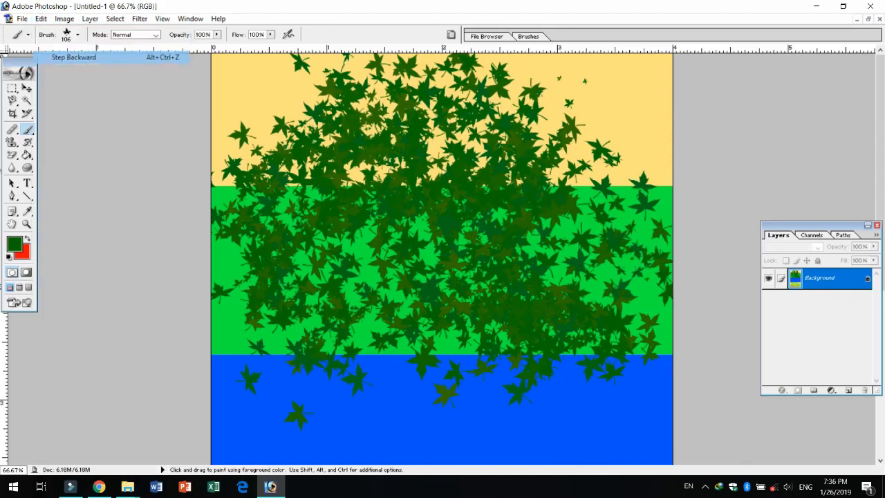
click(43, 19)
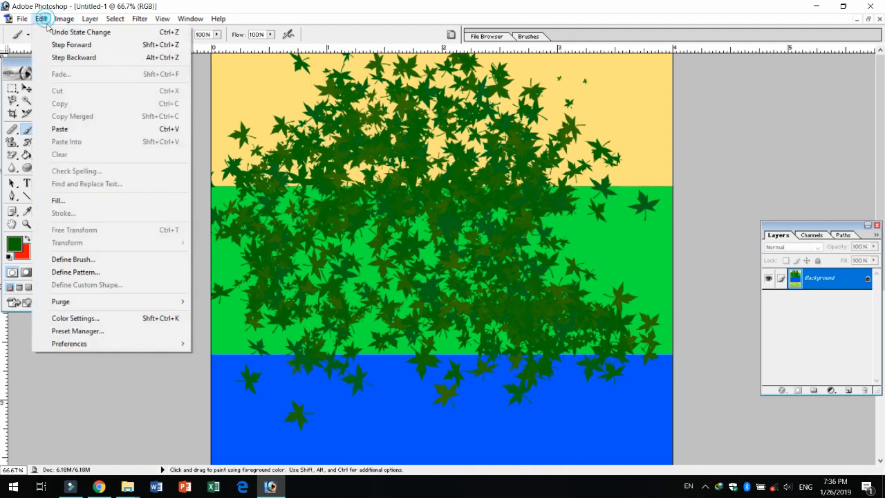
click(69, 58)
click(41, 18)
click(59, 60)
click(42, 19)
click(66, 59)
click(42, 18)
click(62, 58)
click(41, 19)
click(62, 58)
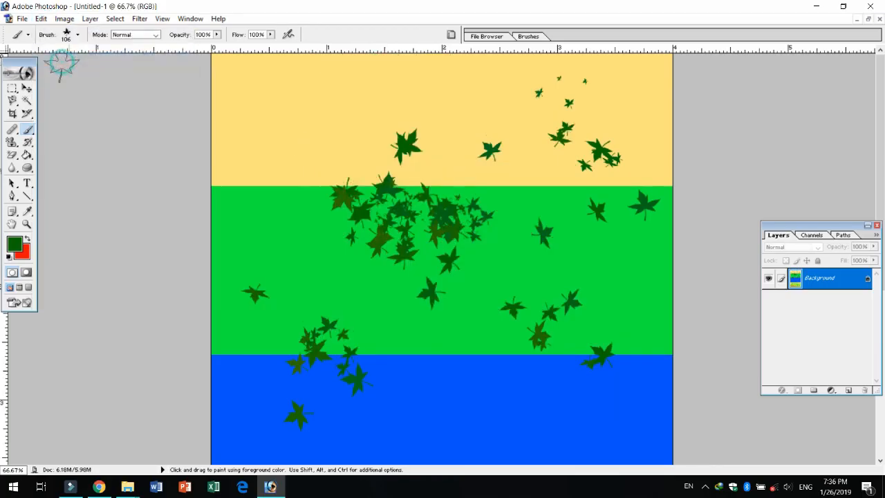
Keep stepping backward through the history until all painted leaves and grass are gone from the striped canvas
key(alt+ctrl+z)
key(alt+ctrl+z)
key(alt+ctrl+z)
key(alt+ctrl+z)
key(alt+ctrl+z)
key(alt+ctrl+z)
key(alt+ctrl+z)
key(alt+ctrl+z)
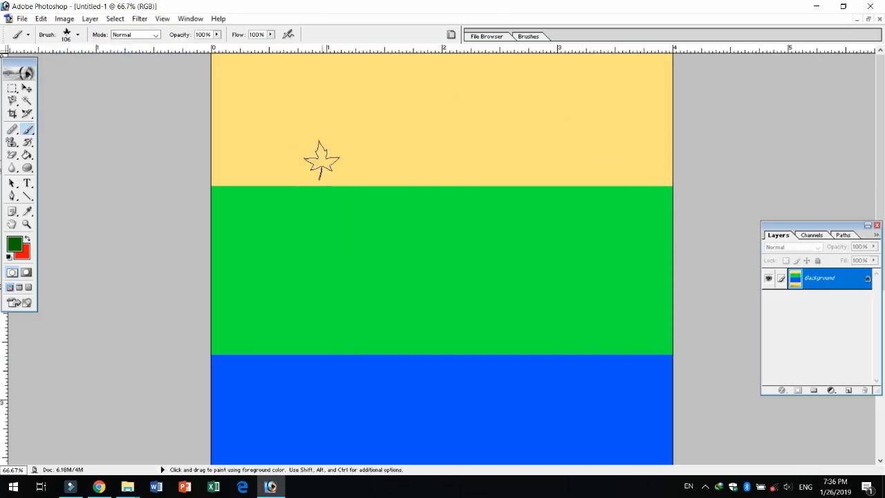
Browse the available brush tip presets for the Brush tool, keeping the current 106 px leaf tip
alt+click(361, 166)
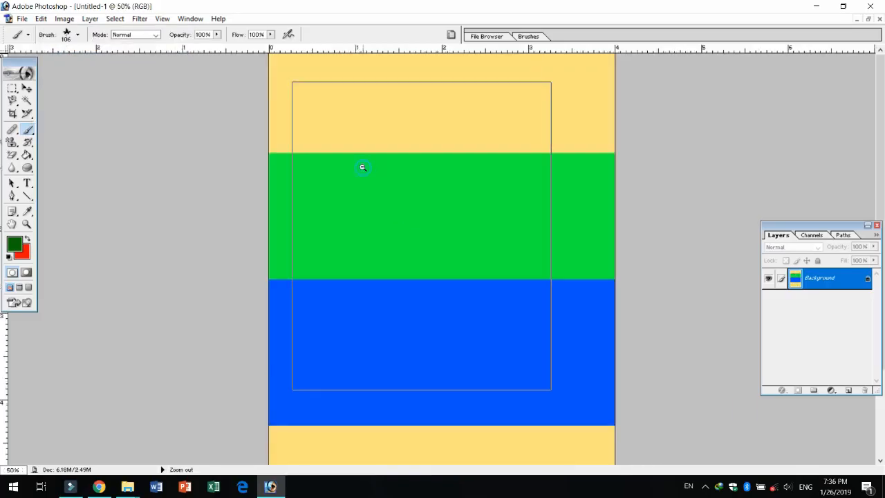
alt+click(362, 166)
ctrl+click(488, 280)
drag(27, 131, 71, 135)
click(77, 35)
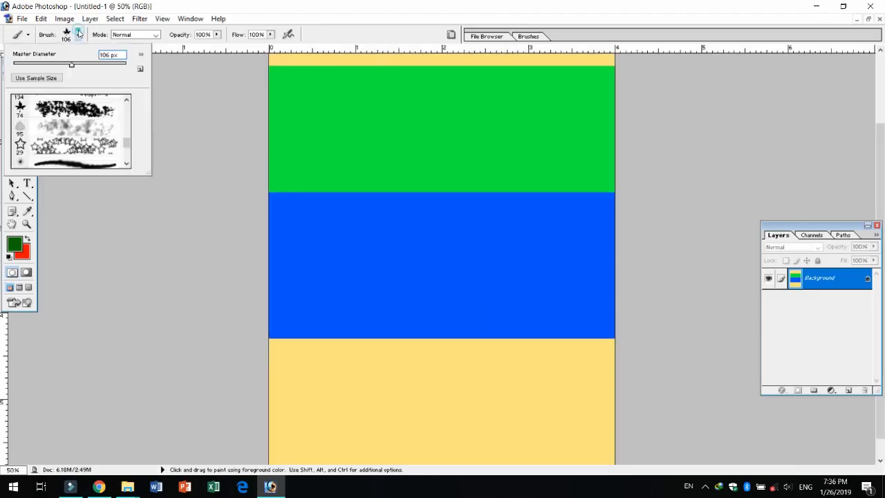
click(125, 143)
drag(131, 123, 127, 154)
click(43, 185)
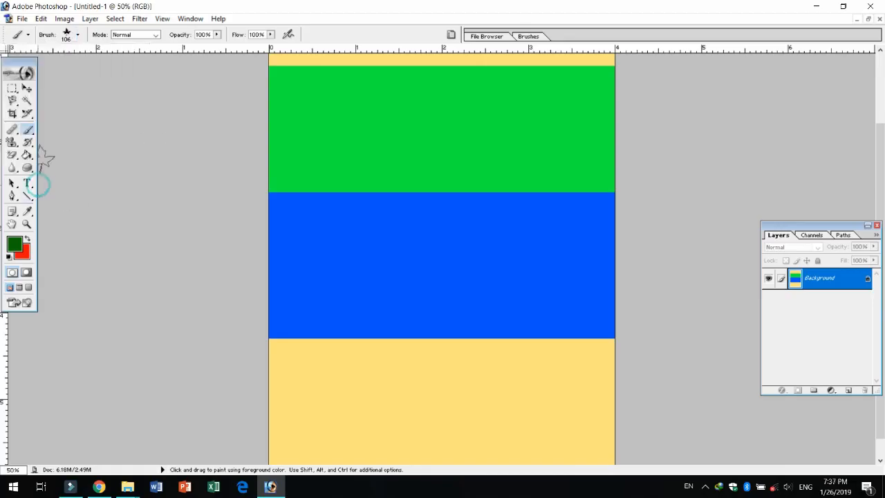
Bring up the Brush tool's variants to reach the Pencil tool
click(28, 132)
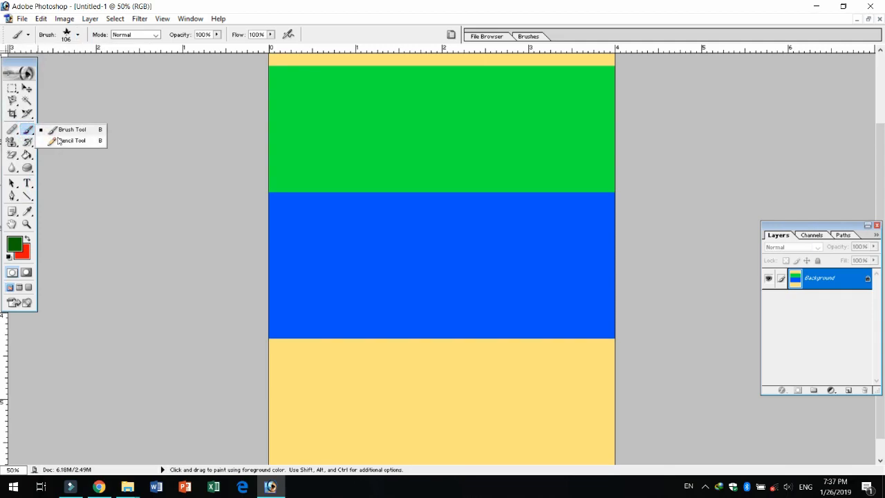